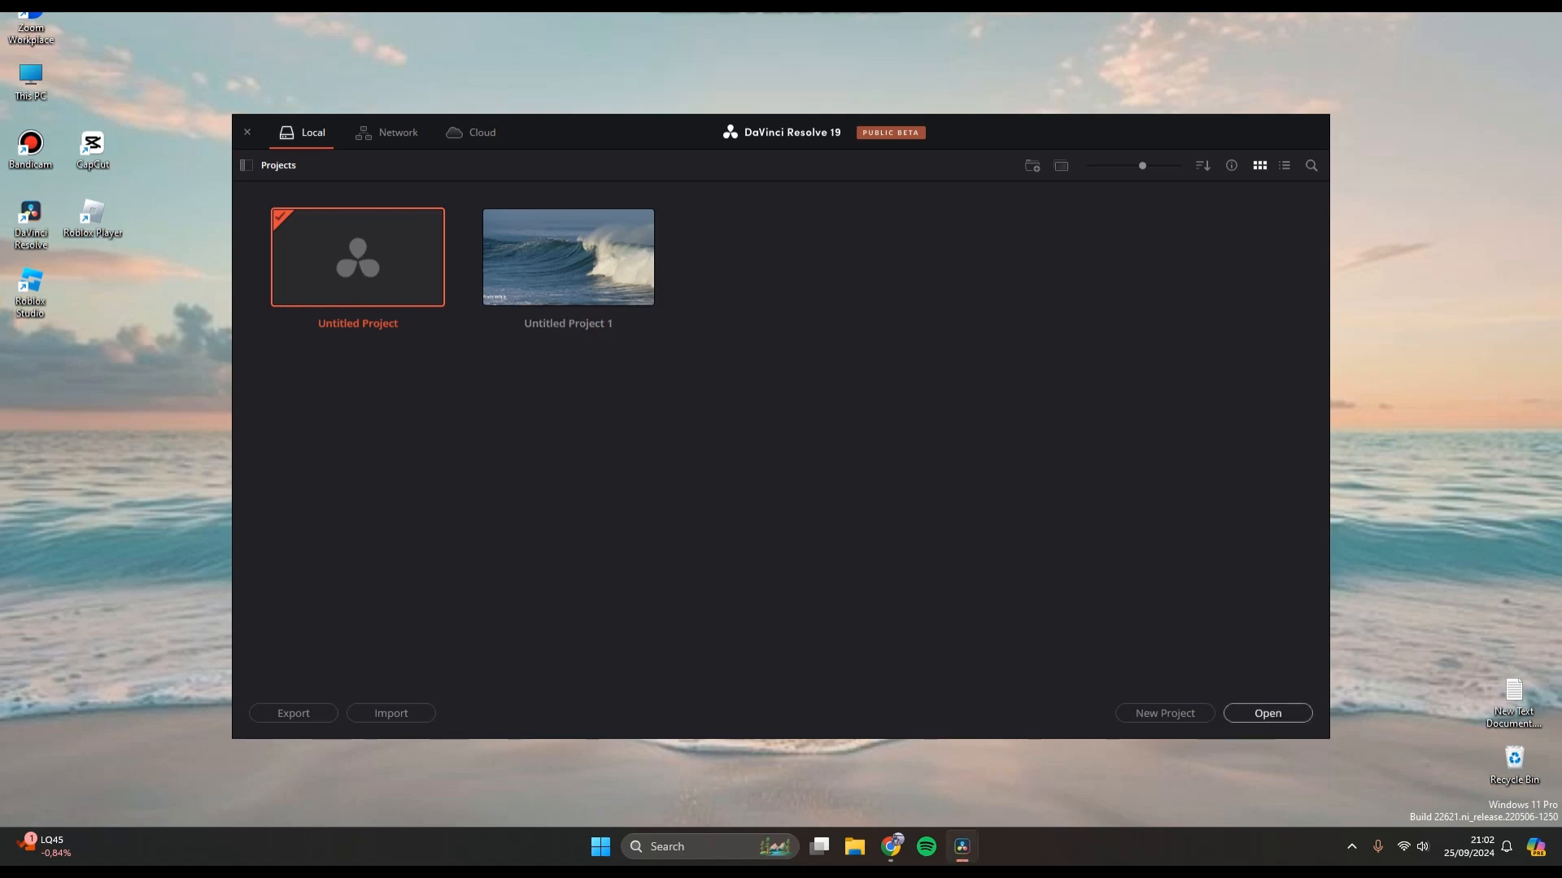
- Open the existing Untitled Project and skip the DaVinci Resolve 19.0.1 update
{"action": "left_click", "coordinate": [1267, 713]}
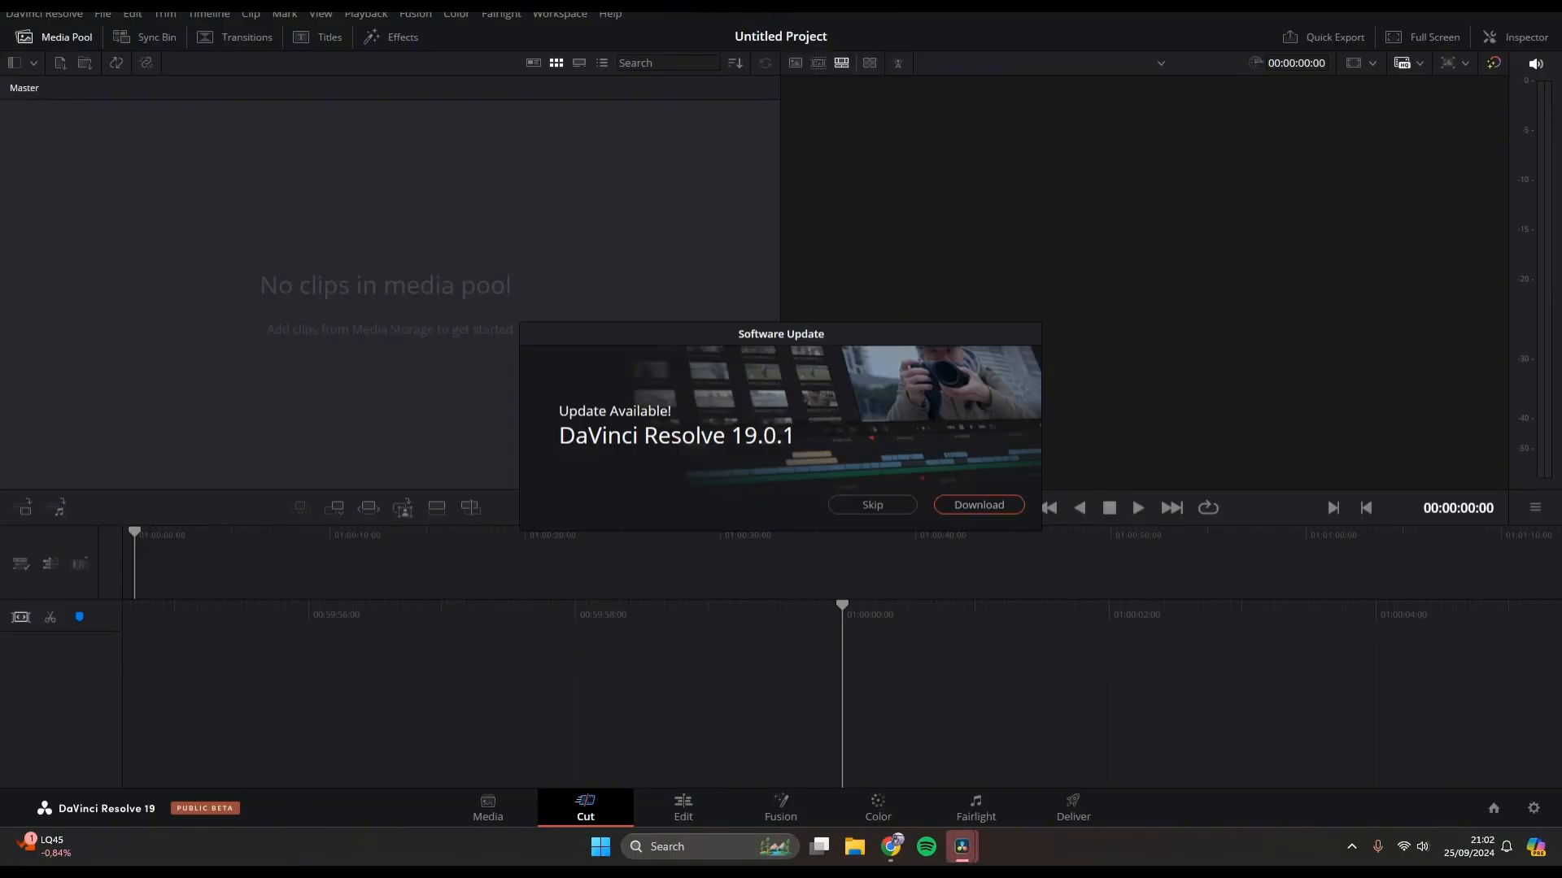
{"action": "left_click", "coordinate": [872, 504]}
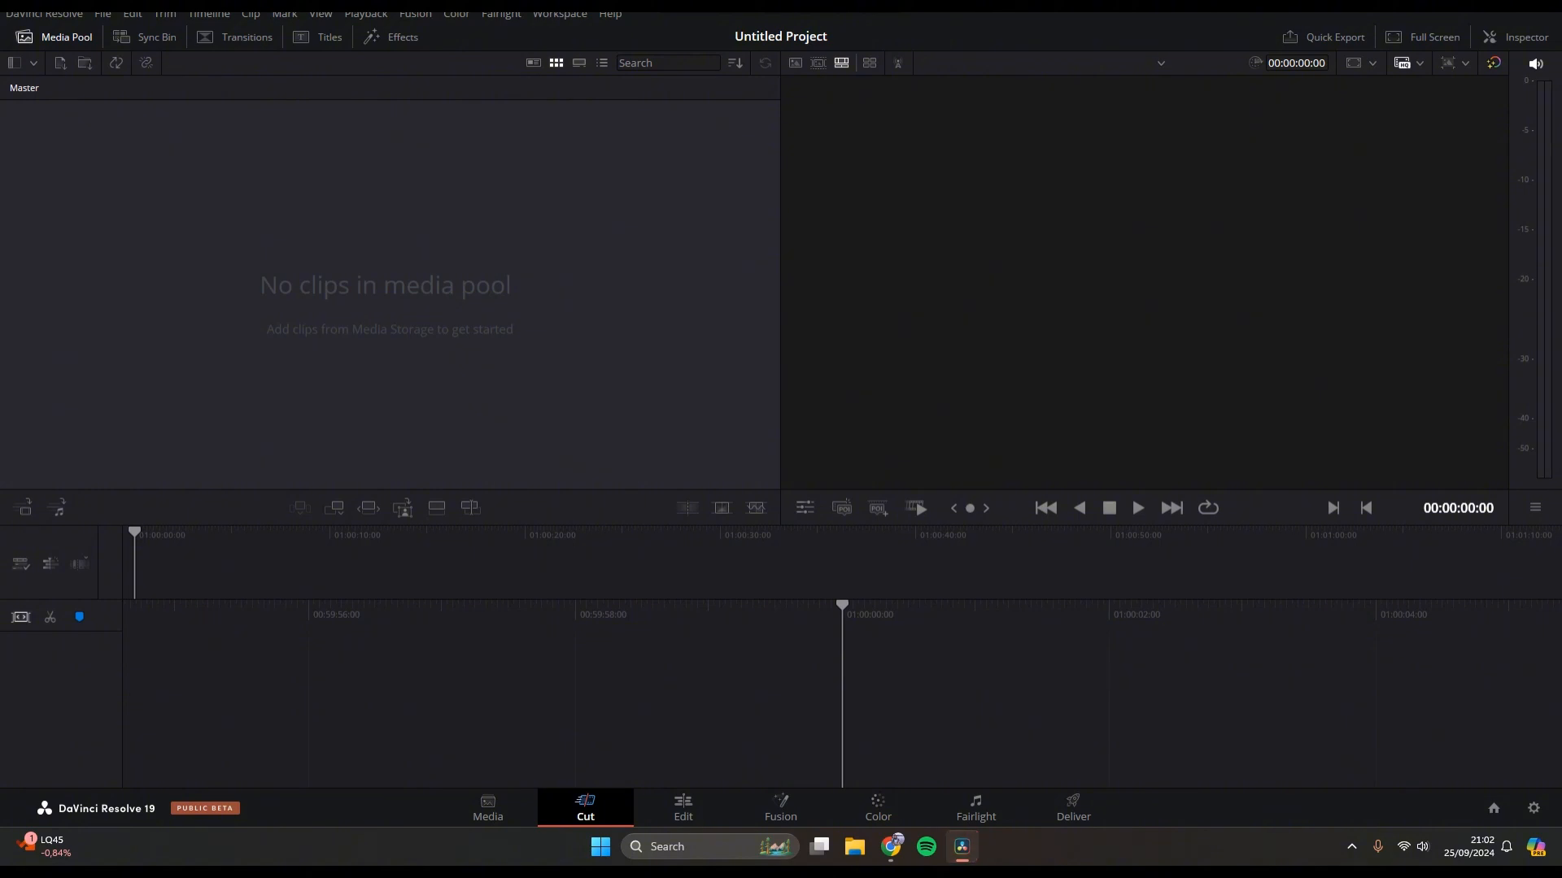
- Examine the master project settings and the available video monitoring resolutions, and close the settings without saving
{"action": "left_click", "coordinate": [102, 14]}
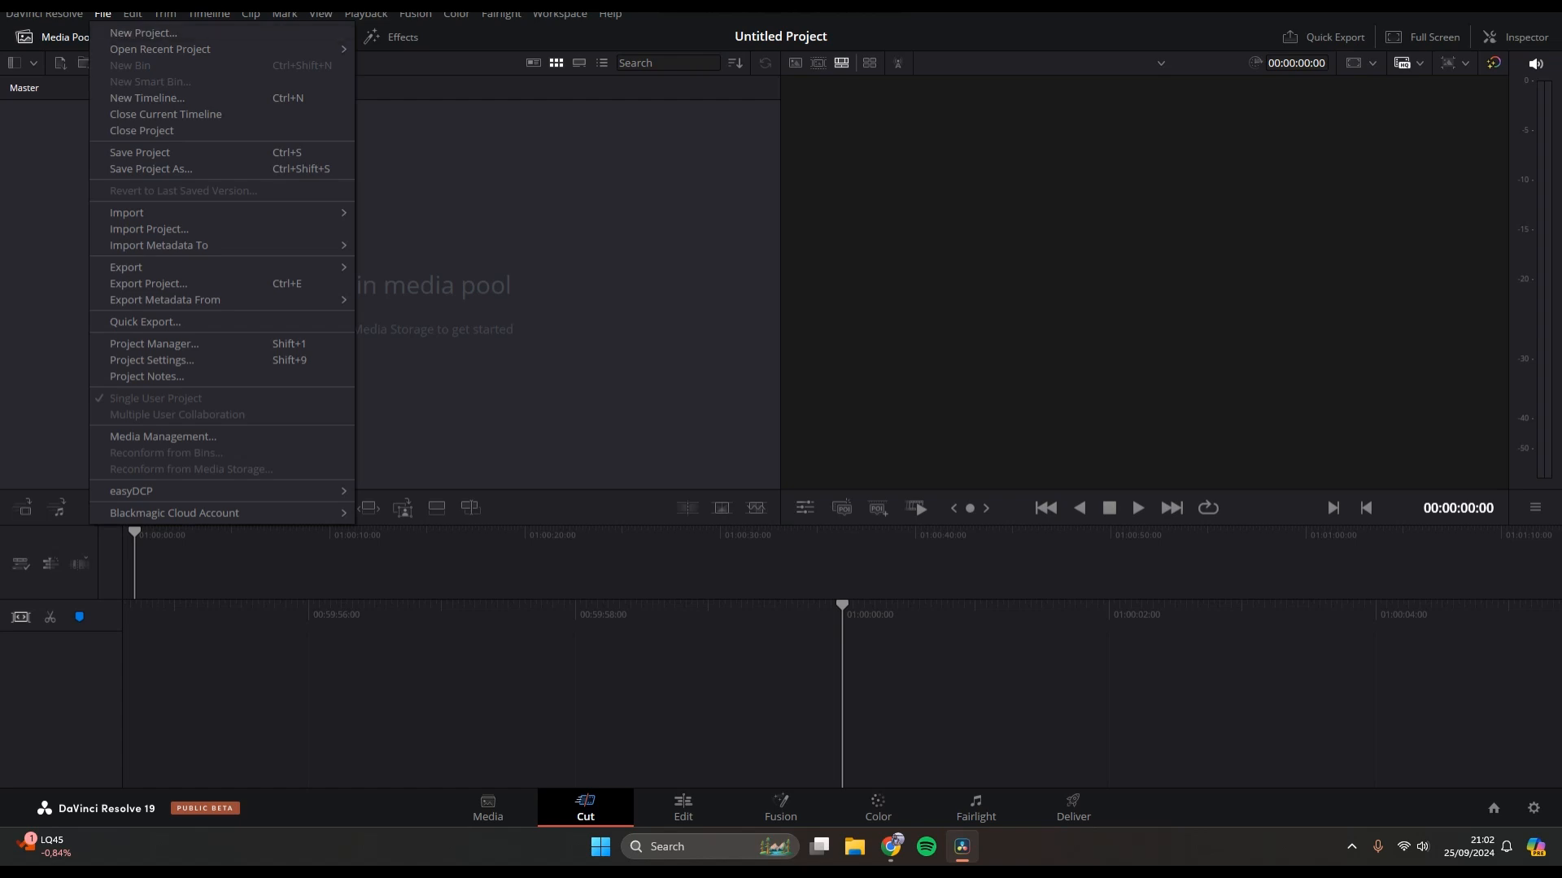
{"action": "left_click", "coordinate": [152, 360]}
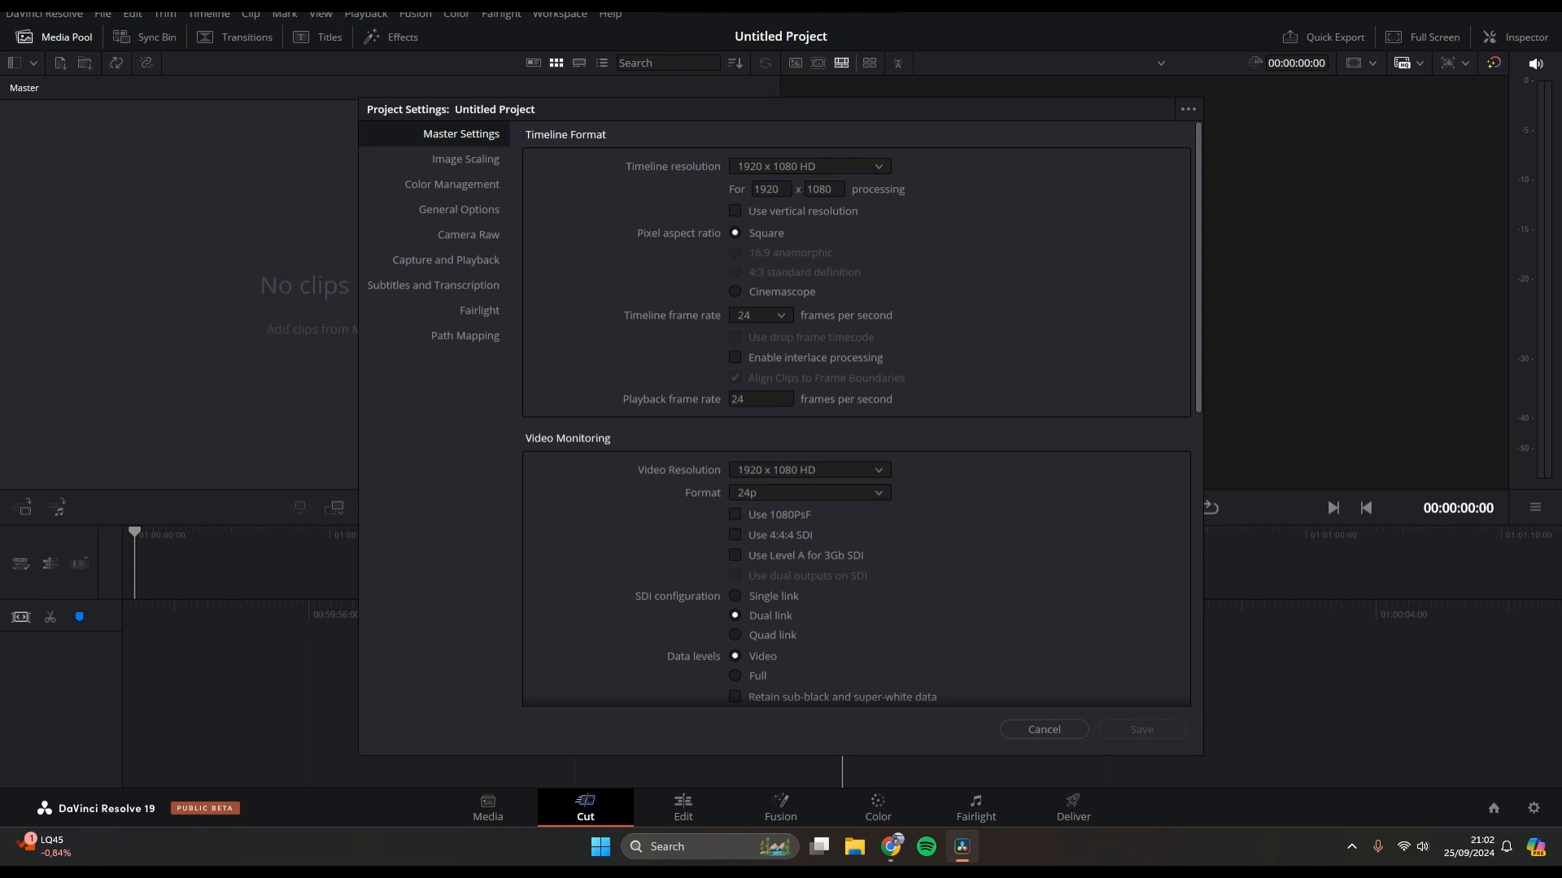
{"action": "scroll", "coordinate": [863, 412], "scroll_direction": "down", "scroll_amount": 1}
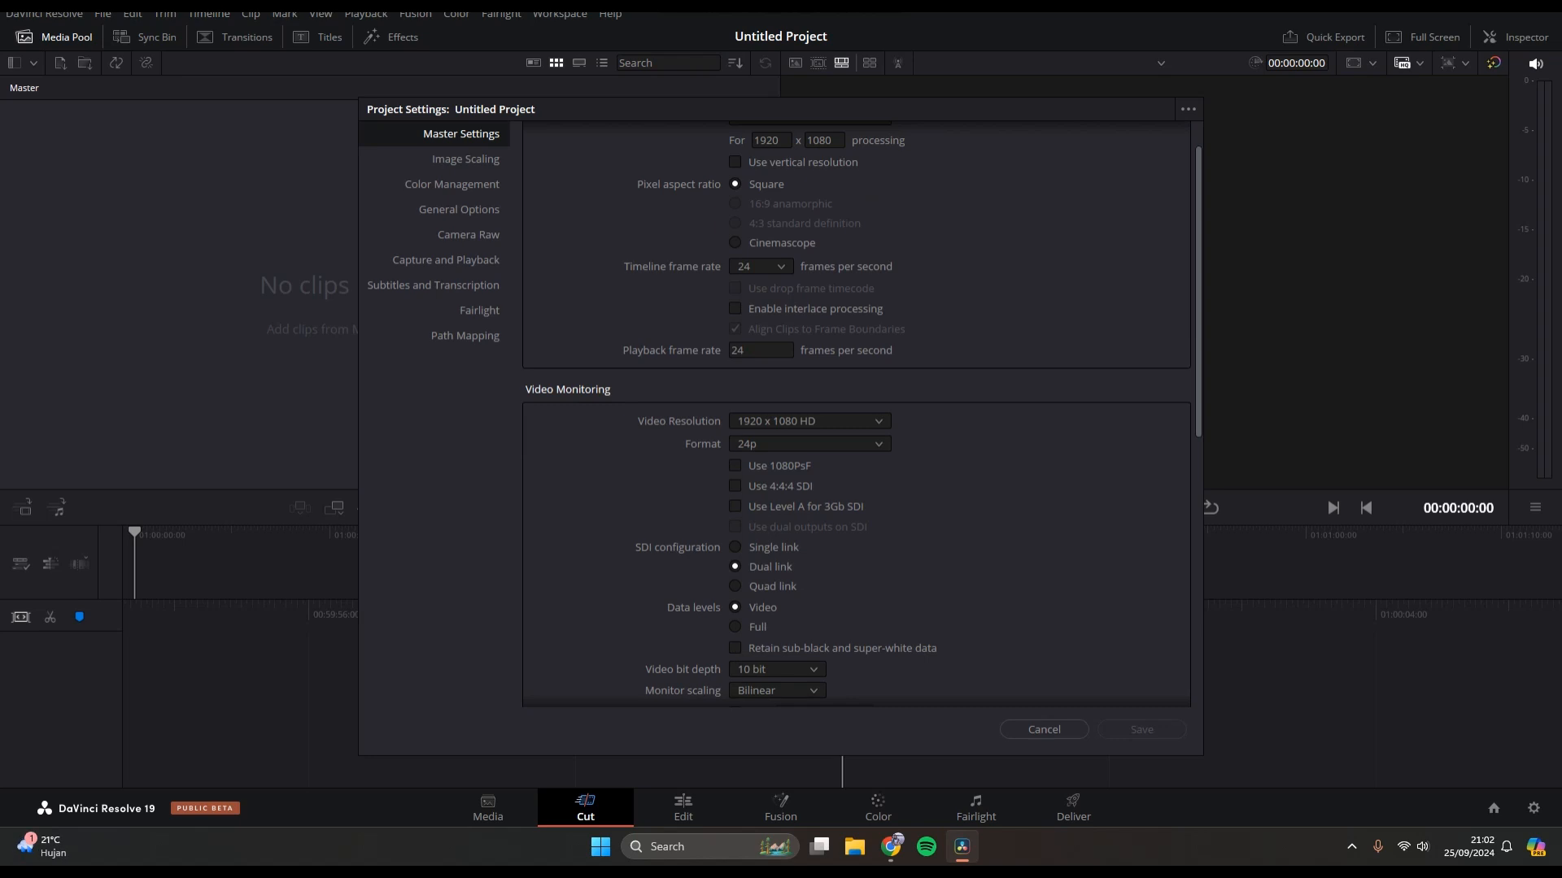
{"action": "left_click", "coordinate": [809, 421]}
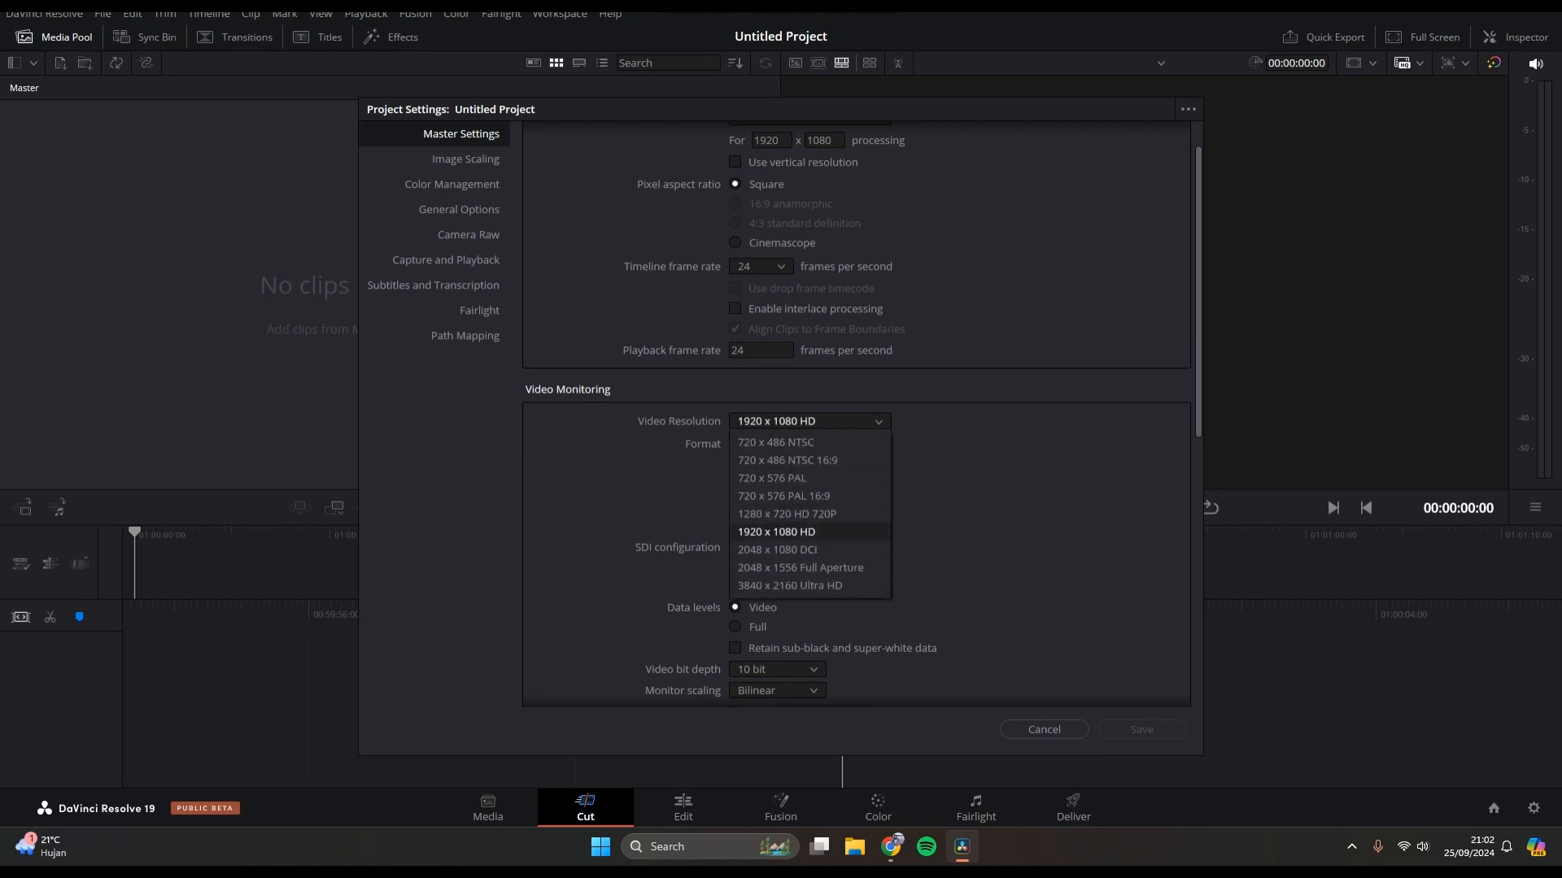
{"action": "key", "text": "Escape"}
{"action": "scroll", "coordinate": [855, 412], "scroll_direction": "up", "scroll_amount": 1}
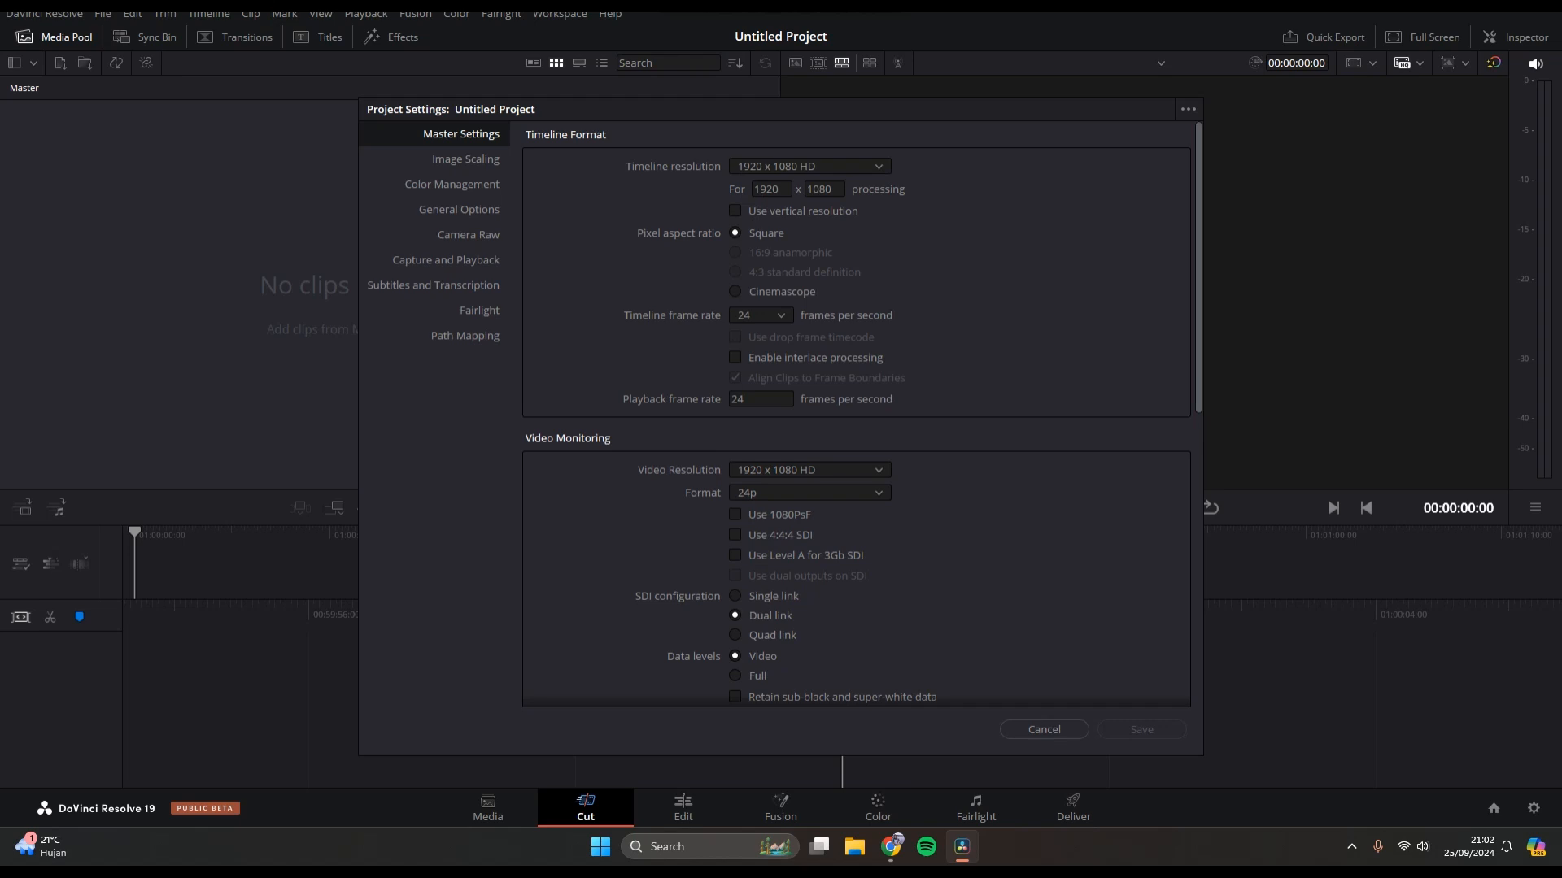
{"action": "left_click", "coordinate": [1044, 730]}
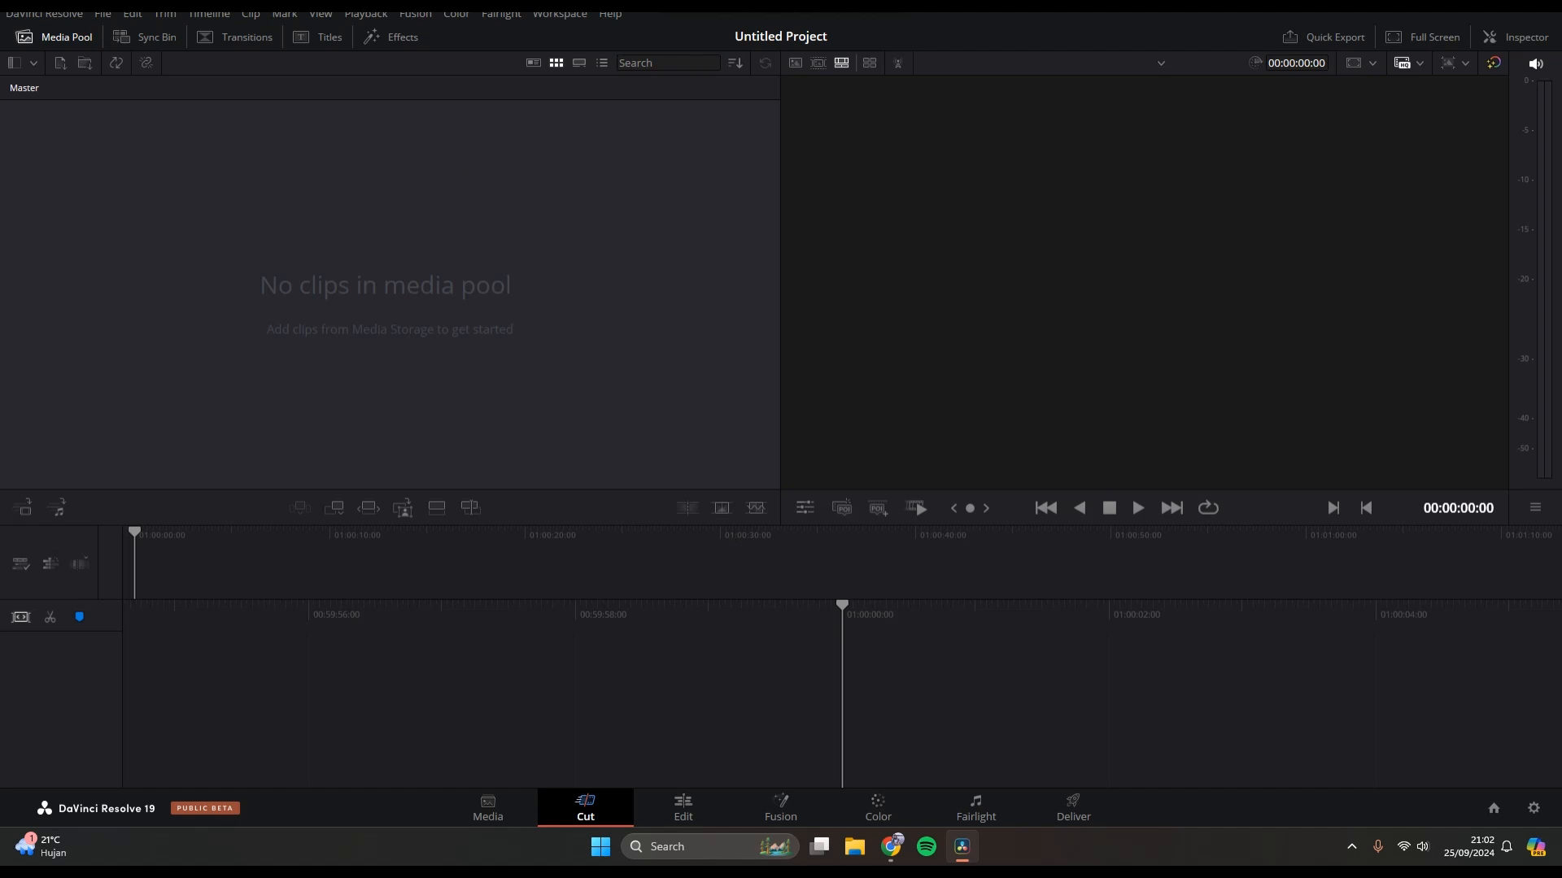
- Look through the Edit, Cut and Media workspaces and return to the Cut page
{"action": "left_click", "coordinate": [682, 807]}
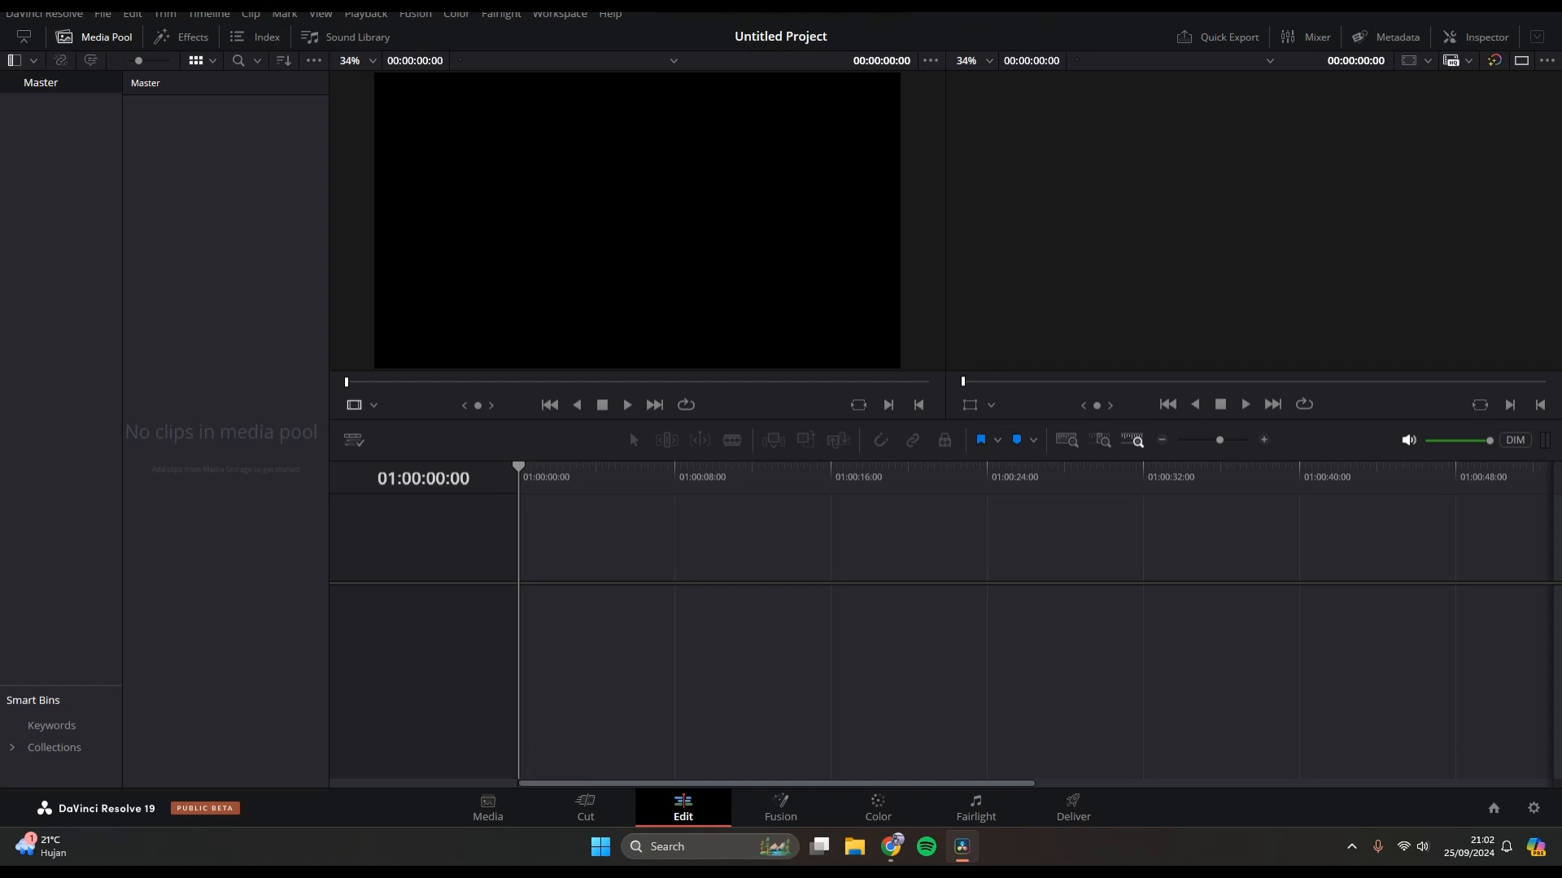
{"action": "key", "text": "shift+3"}
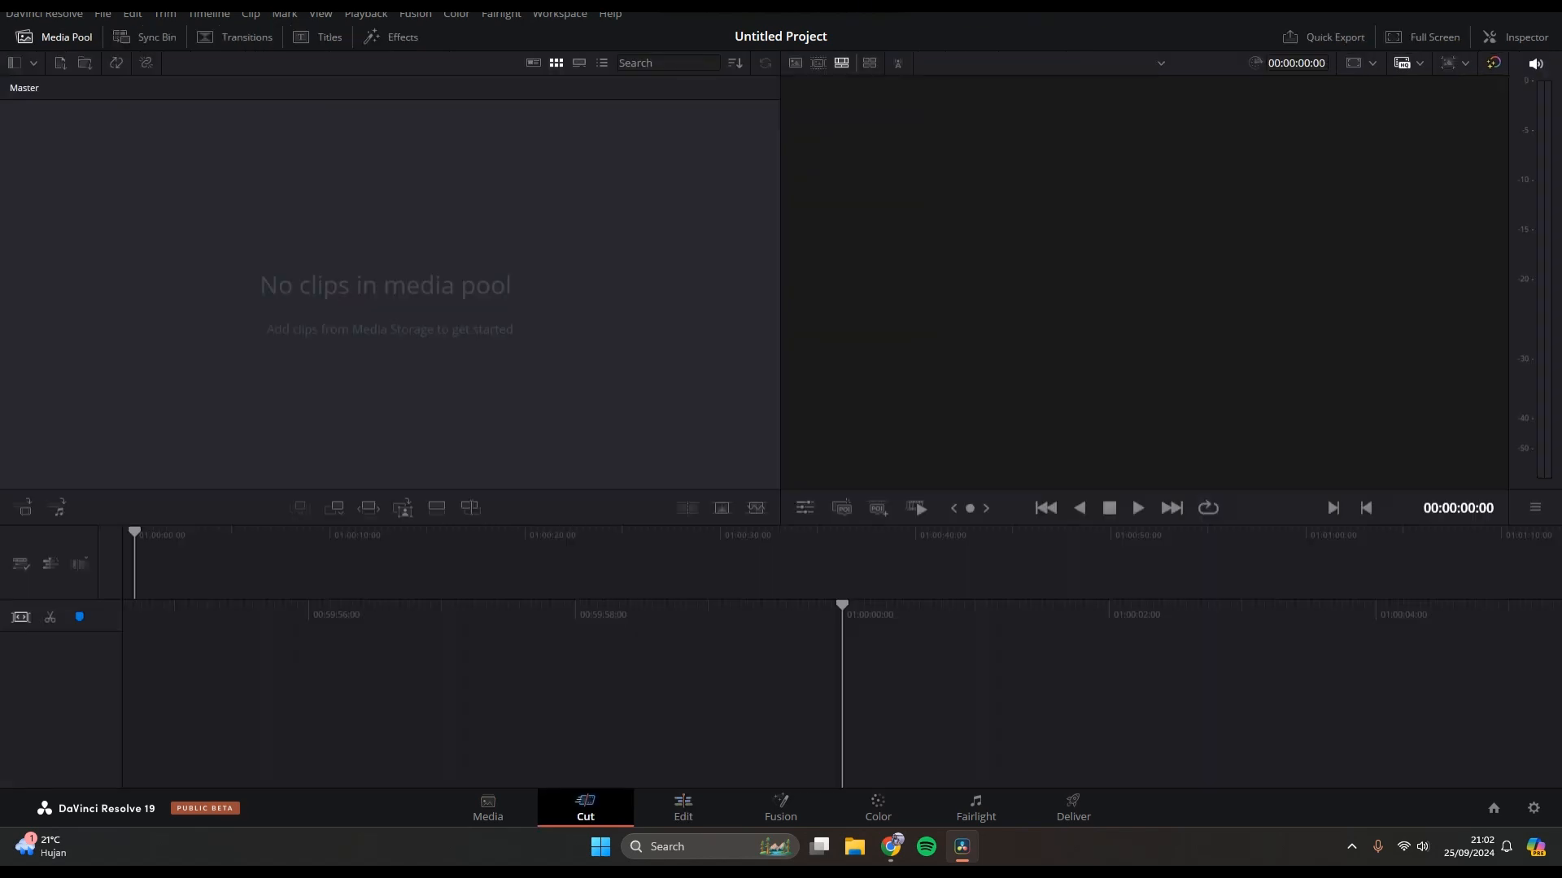
{"action": "key", "text": "shift+2"}
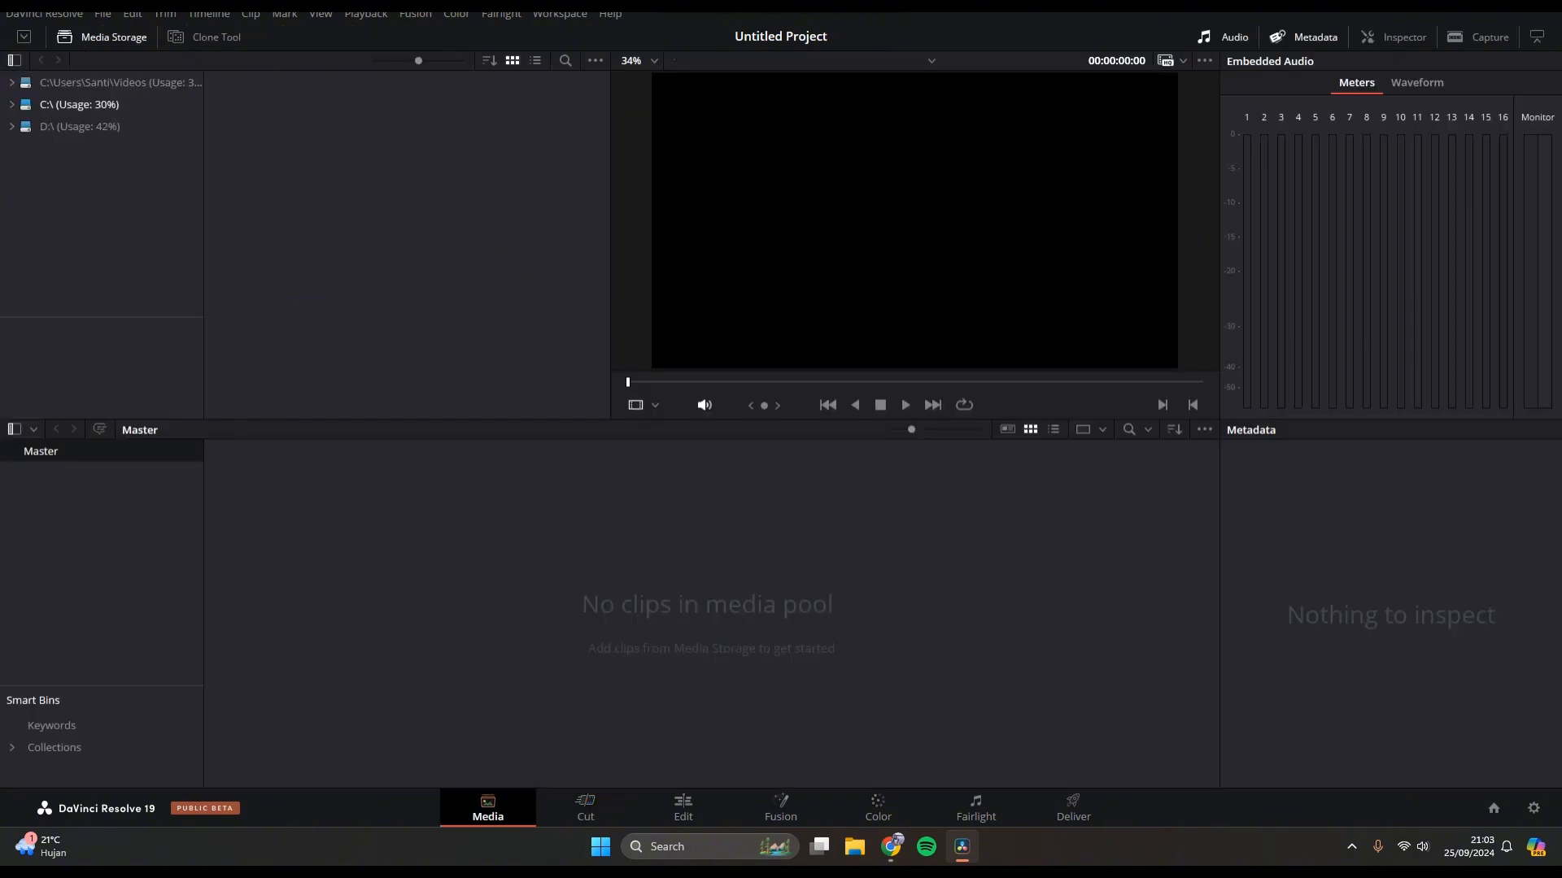
{"action": "key", "text": "shift+3"}
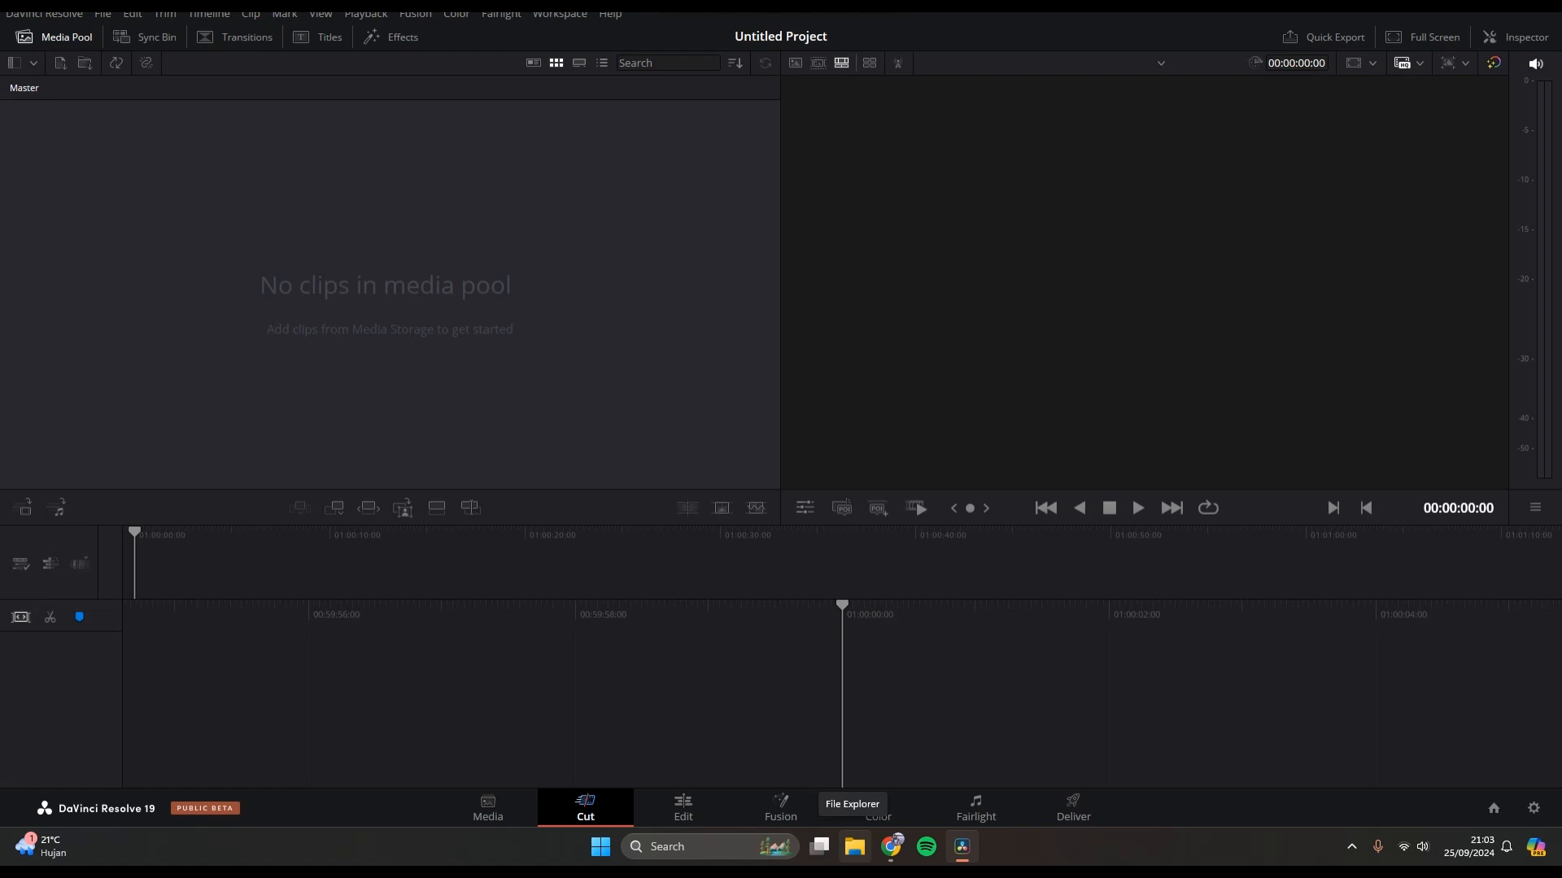
- Switch to File Explorer, open the CapCut Videos folder through Videos - Shortcut, and move the window so the media pool is exposed
{"action": "left_click", "coordinate": [854, 847]}
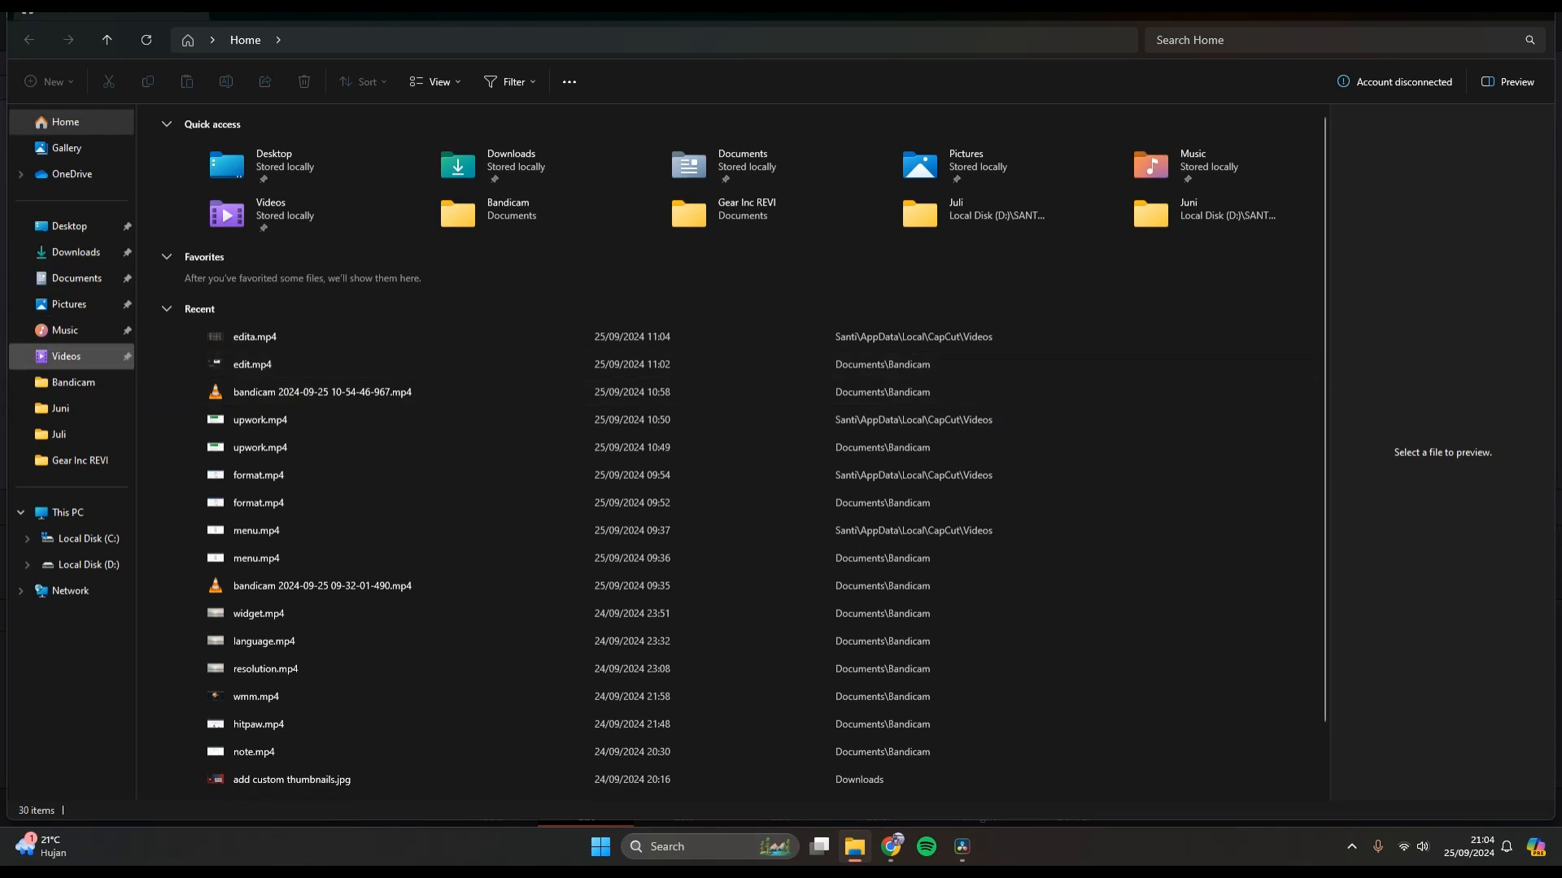
{"action": "left_click", "coordinate": [66, 356]}
{"action": "left_click", "coordinate": [537, 170]}
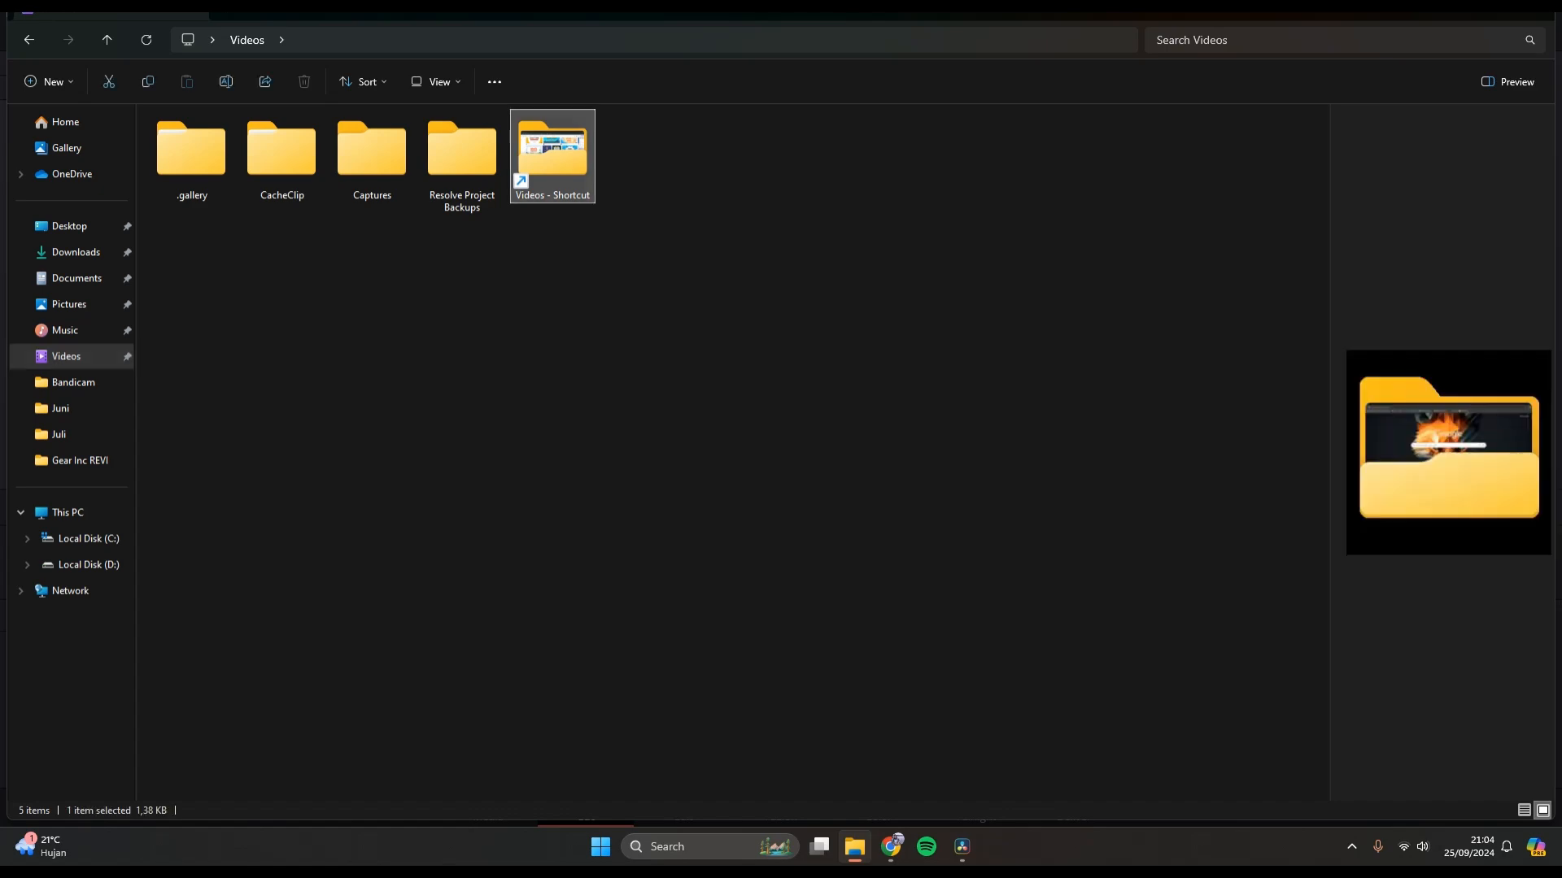
{"action": "double_click", "coordinate": [536, 171]}
{"action": "key", "text": "super+Up"}
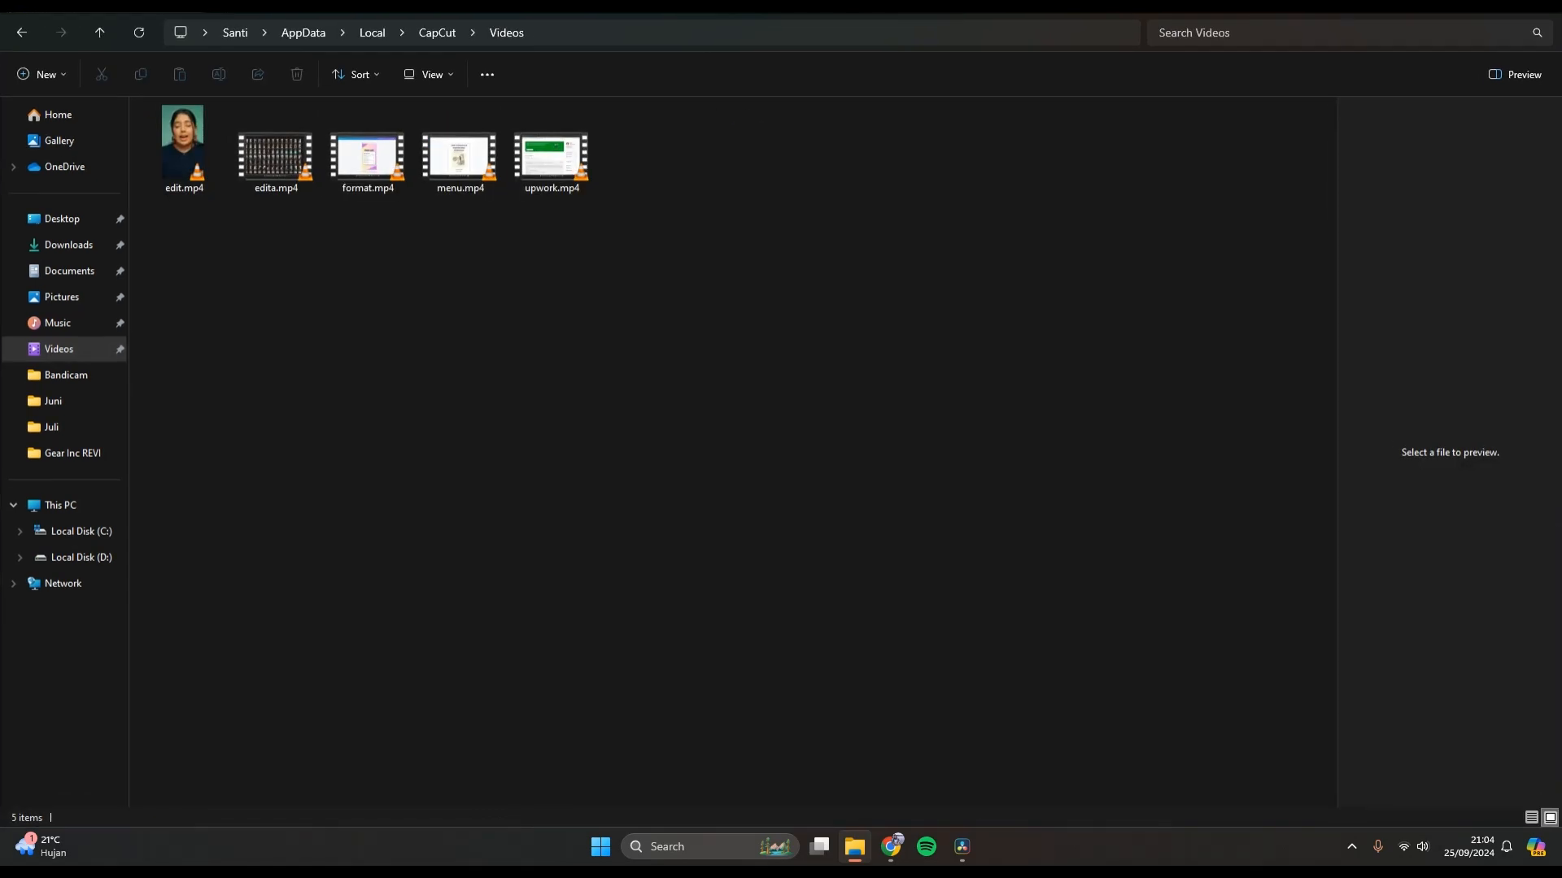
{"action": "left_click_drag", "start_coordinate": [1253, 13], "coordinate": [1199, 476]}
- Import edit.mp4 into the media pool, change the project frame rate to match the clip, and minimize File Explorer
{"action": "left_click_drag", "start_coordinate": [165, 625], "coordinate": [297, 305]}
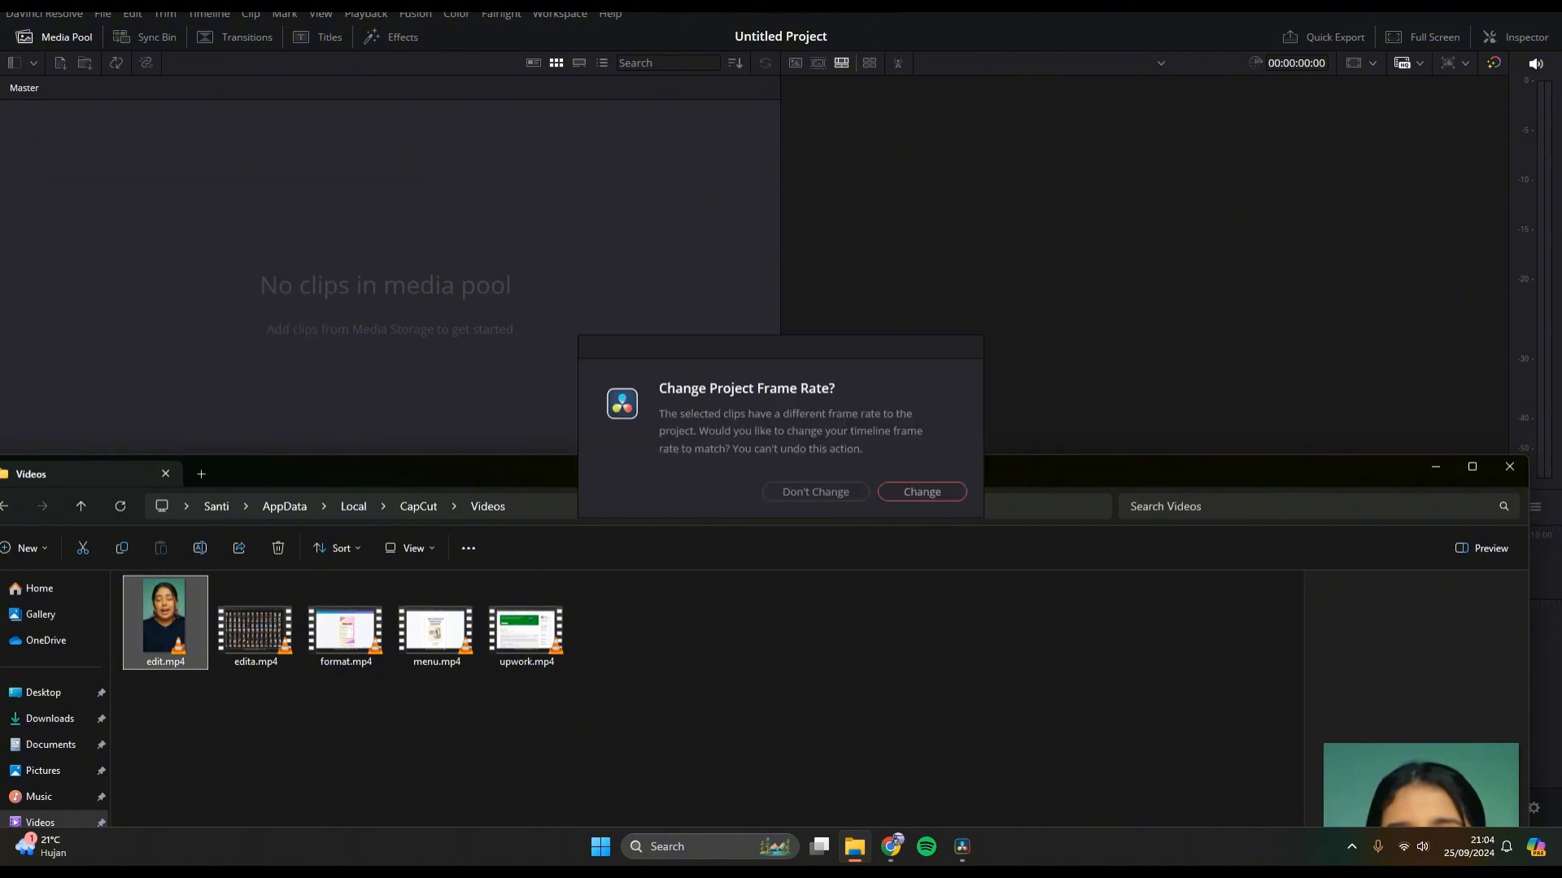
{"action": "left_click", "coordinate": [922, 492]}
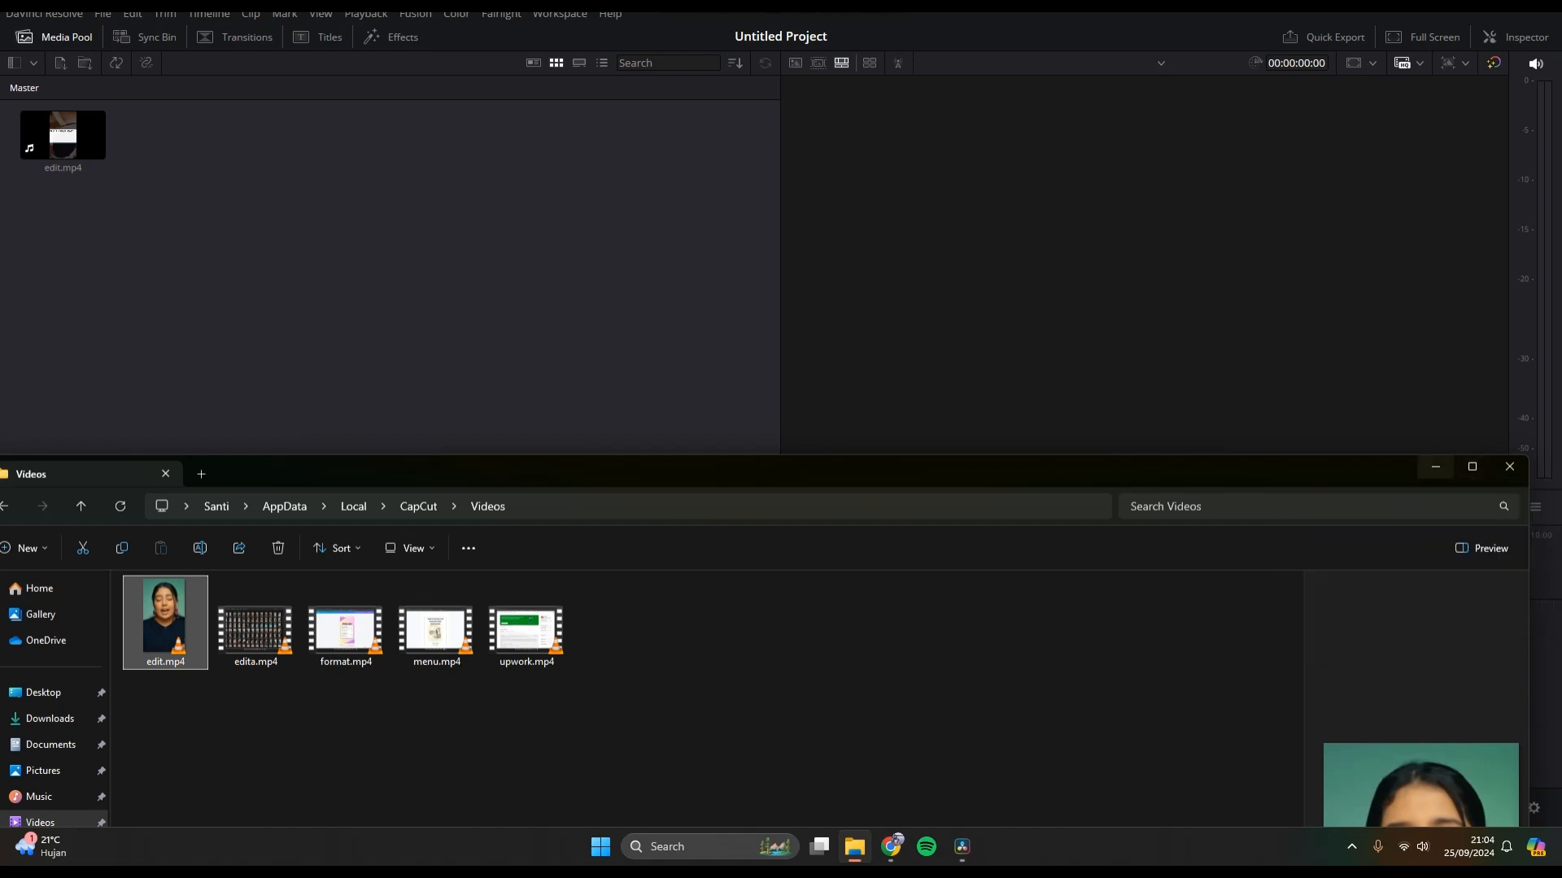
{"action": "left_click", "coordinate": [1434, 467]}
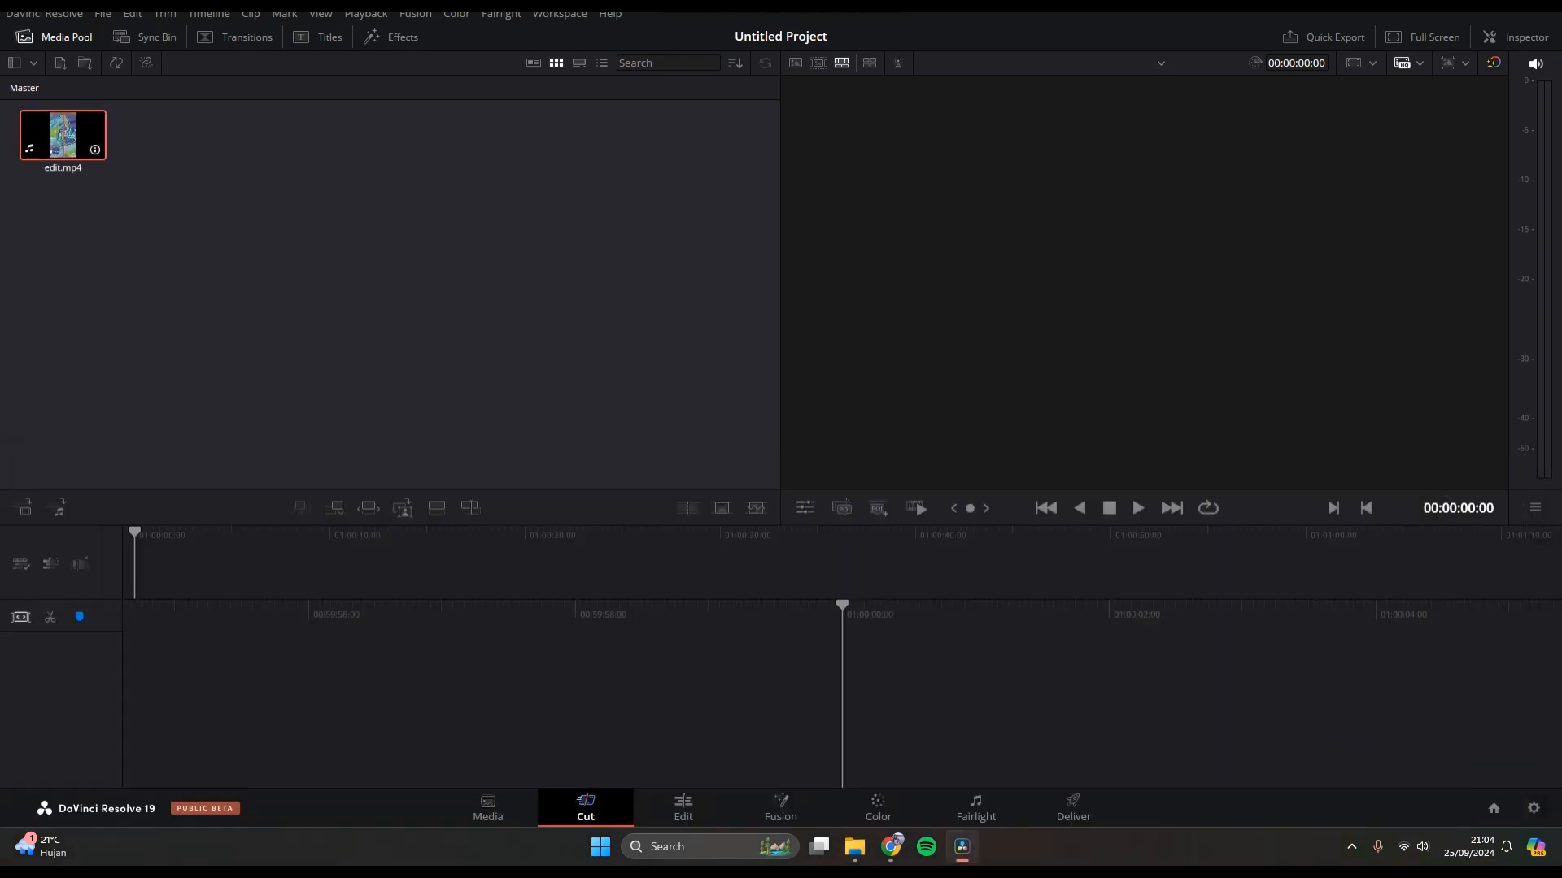
- Preview edit.mp4, switch to the Edit page, and place the clip at the very beginning of a new timeline
{"action": "double_click", "coordinate": [63, 134]}
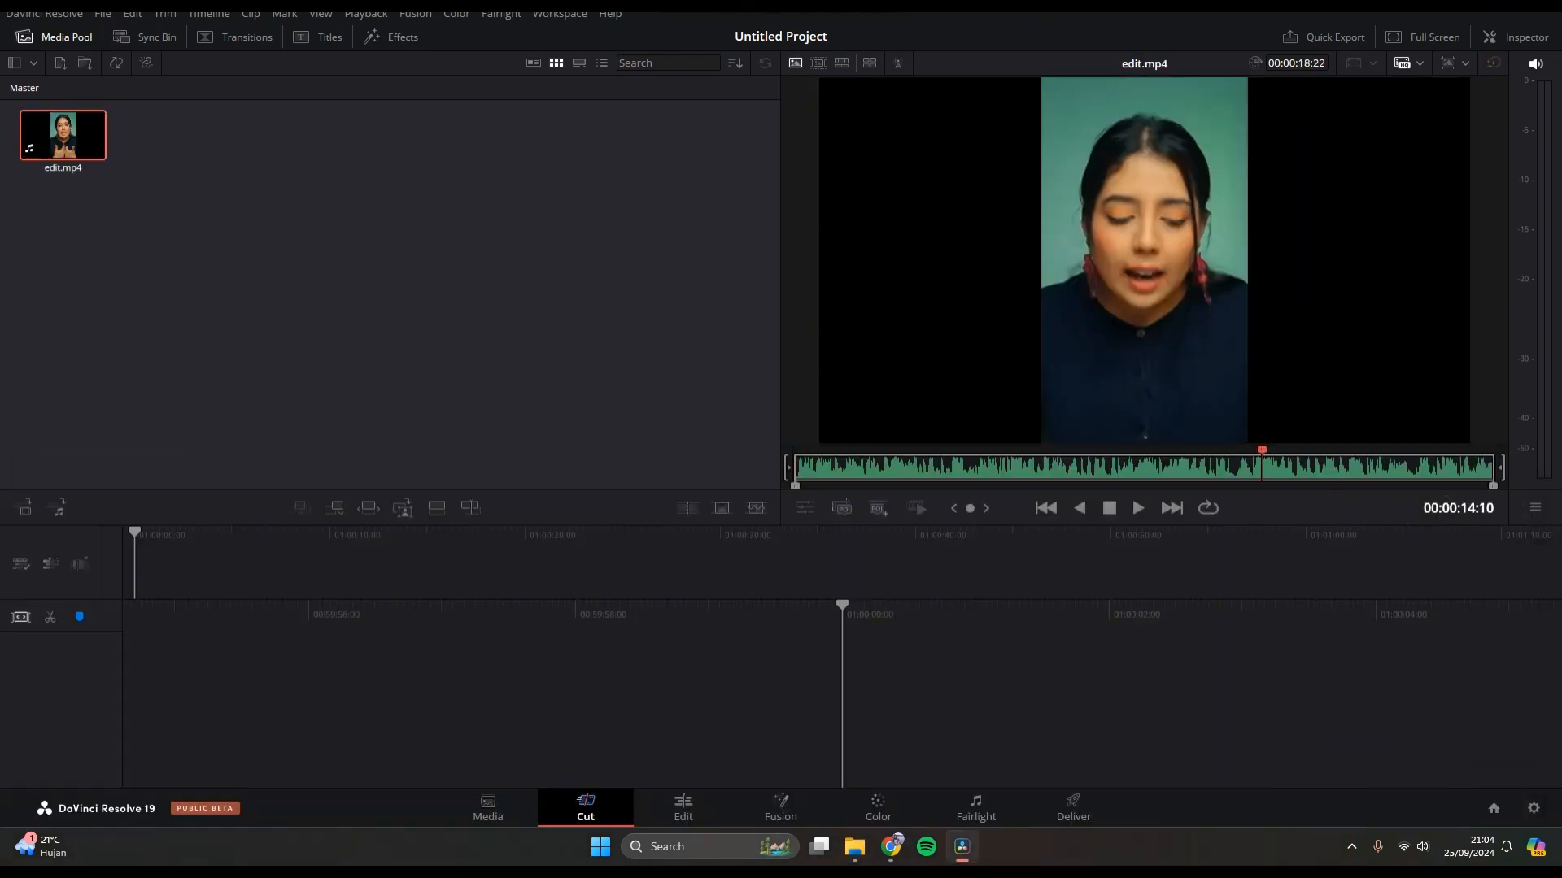
{"action": "key", "text": "shift+4"}
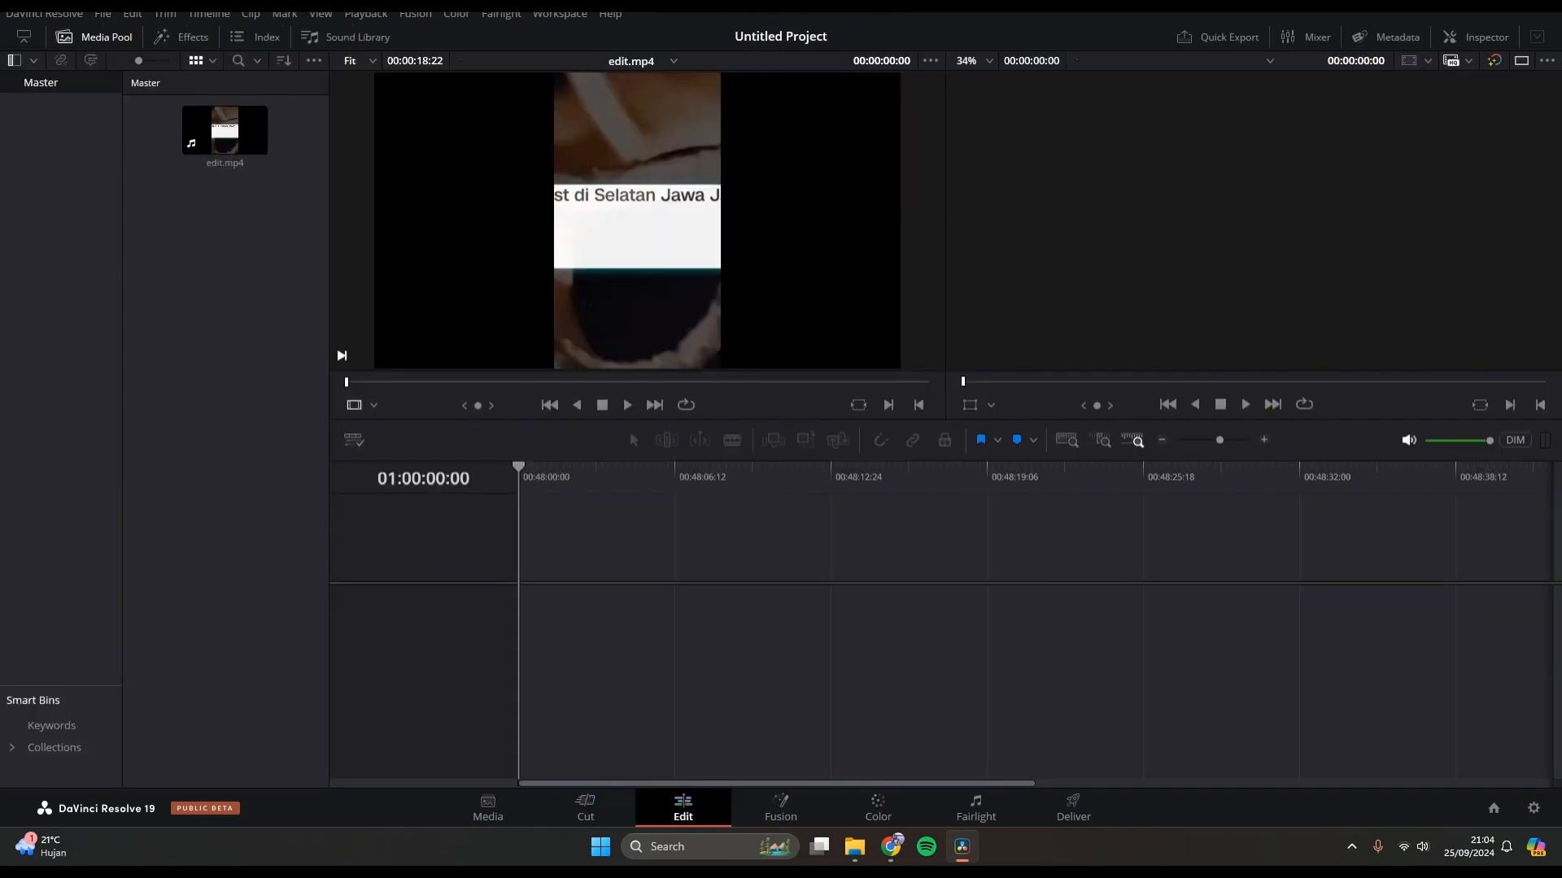
{"action": "left_click_drag", "start_coordinate": [240, 130], "coordinate": [689, 677]}
{"action": "left_click_drag", "start_coordinate": [724, 610], "coordinate": [556, 610]}
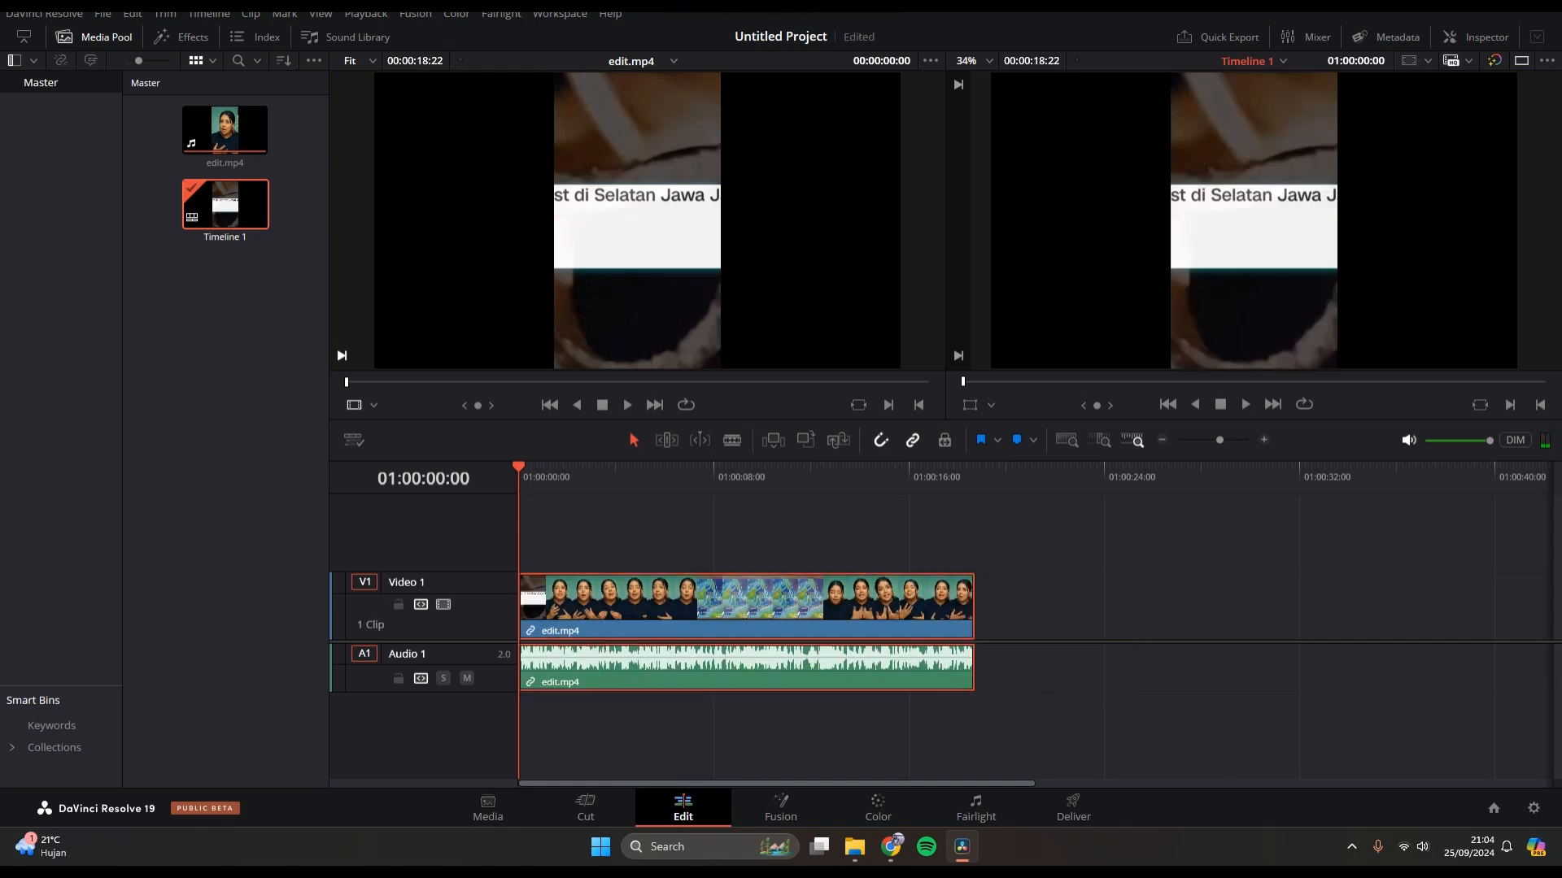
- Play the timeline from the start and split edit.mp4 at 01:00:12:20, where the map footage ends
{"action": "key", "text": "ctrl+s"}
{"action": "mouse_move", "coordinate": [519, 477]}
{"action": "left_mouse_down"}
{"action": "mouse_move", "coordinate": [608, 476]}
{"action": "mouse_move", "coordinate": [518, 477]}
{"action": "left_mouse_up"}
{"action": "key", "text": "space"}
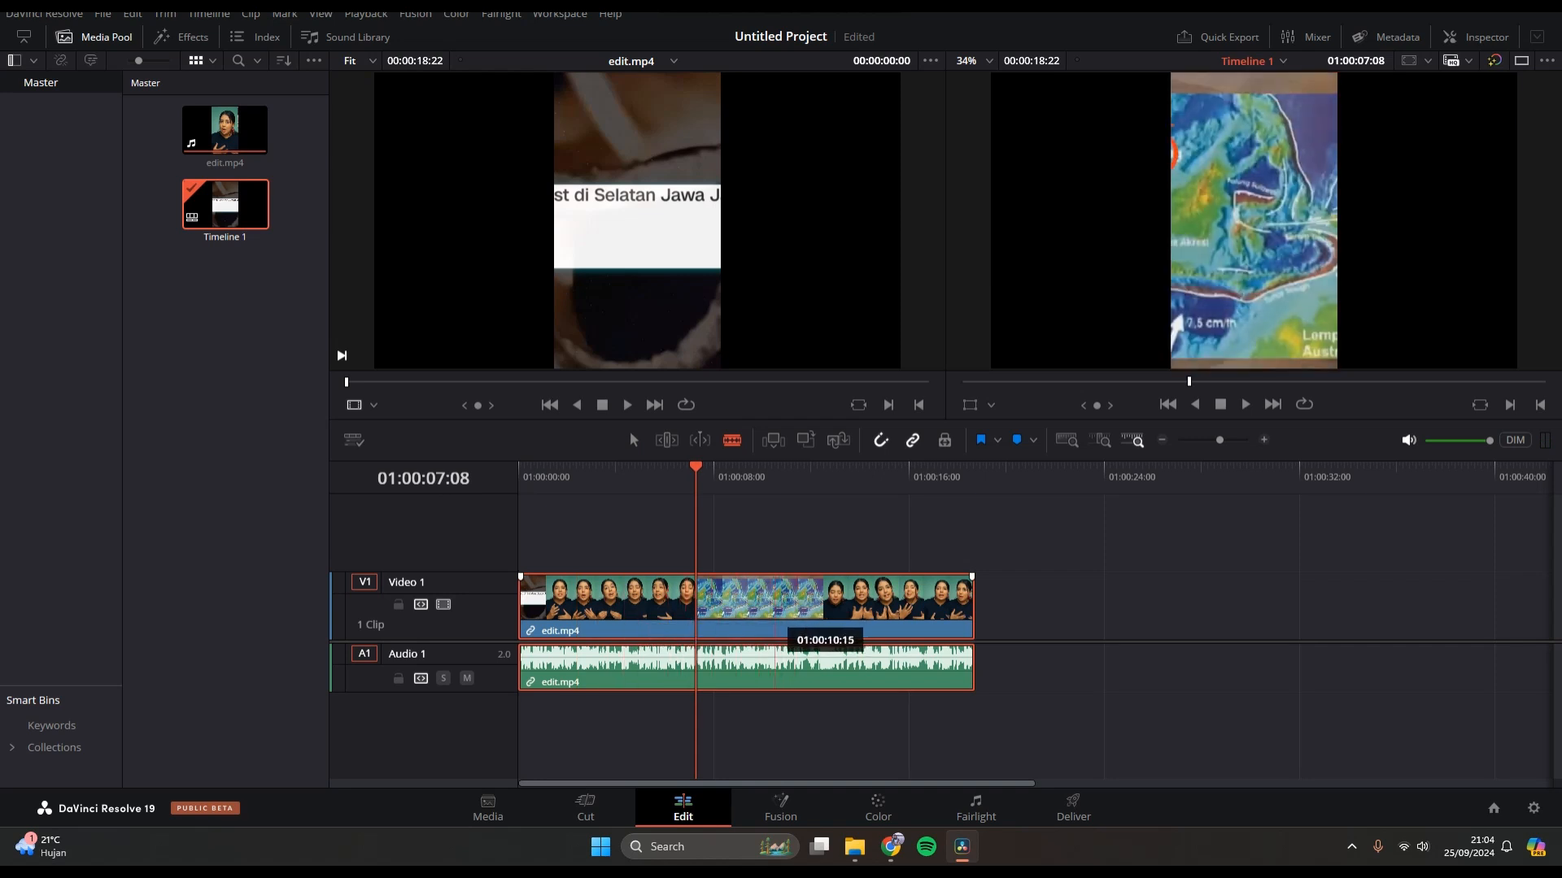
{"action": "left_click", "coordinate": [814, 618]}
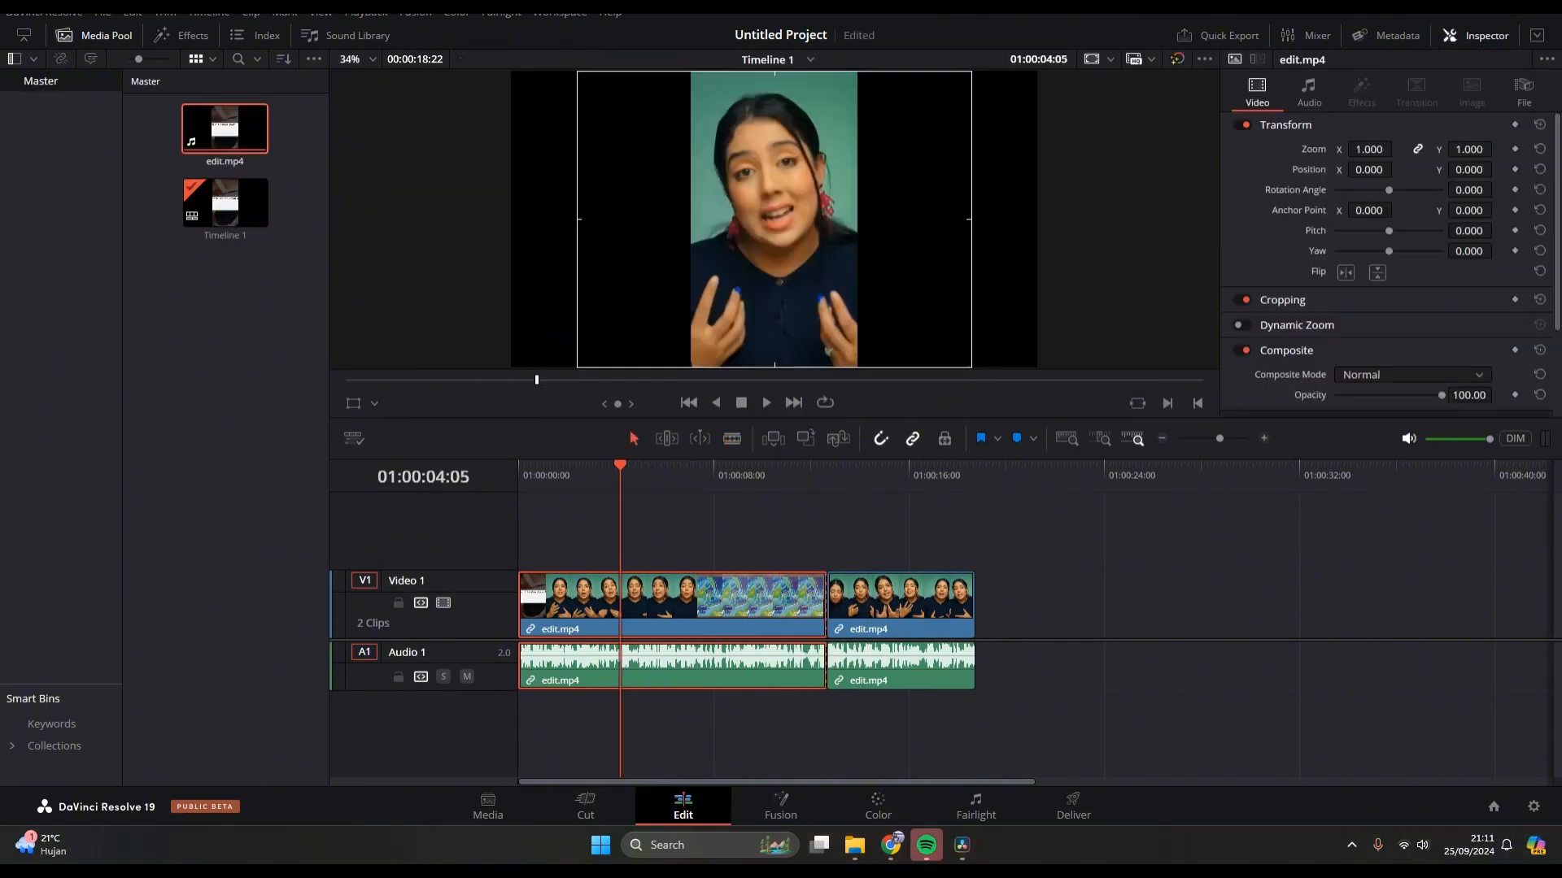
{"action": "left_click_drag", "start_coordinate": [620, 466], "coordinate": [545, 465]}
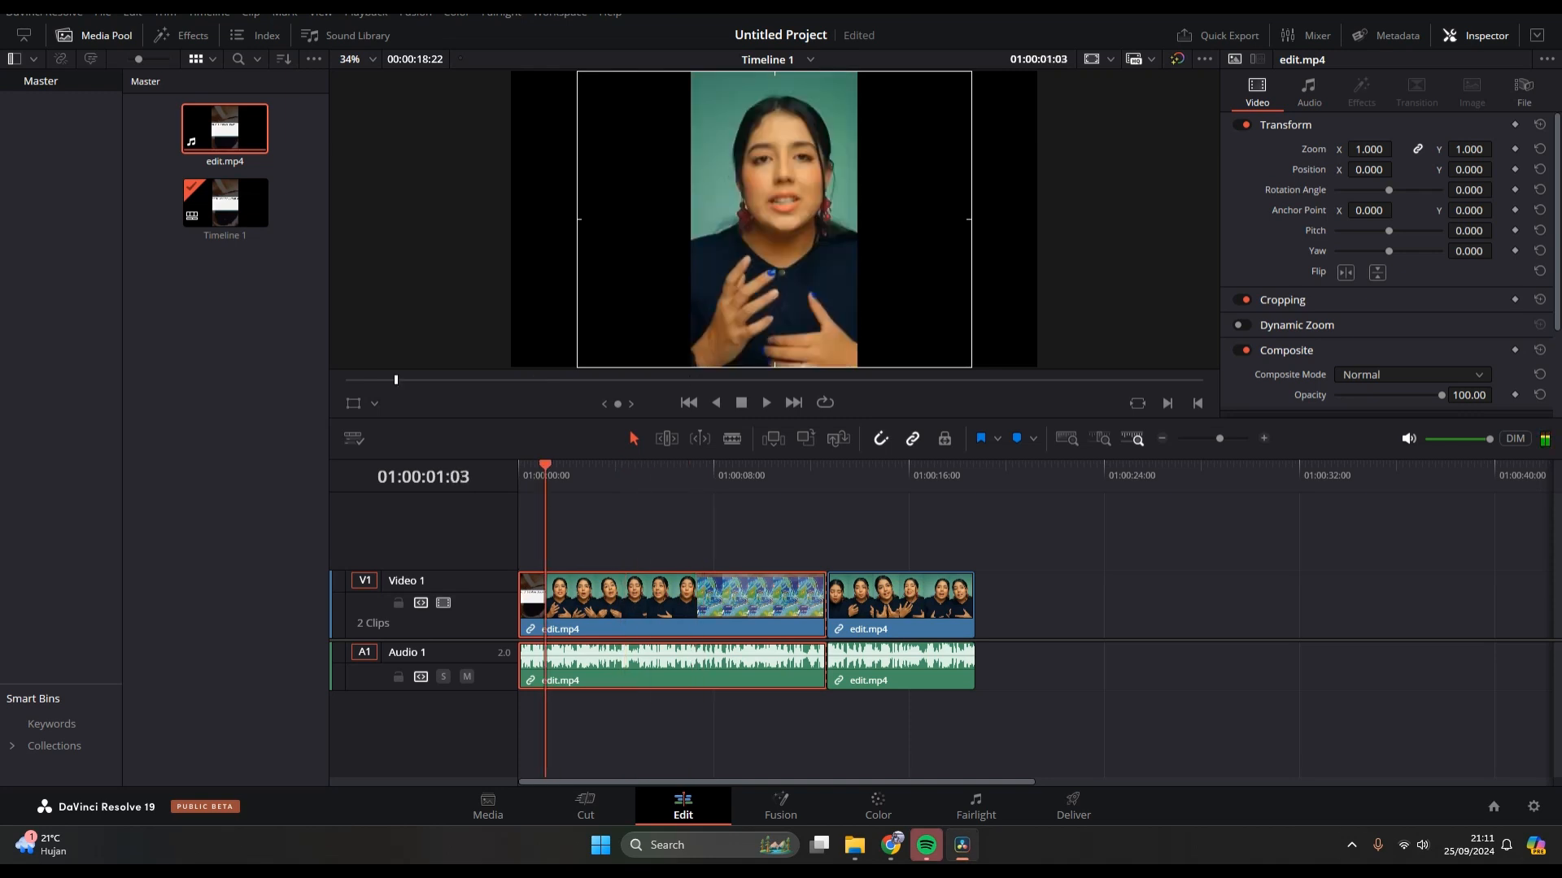
{"action": "left_click", "coordinate": [1411, 845]}
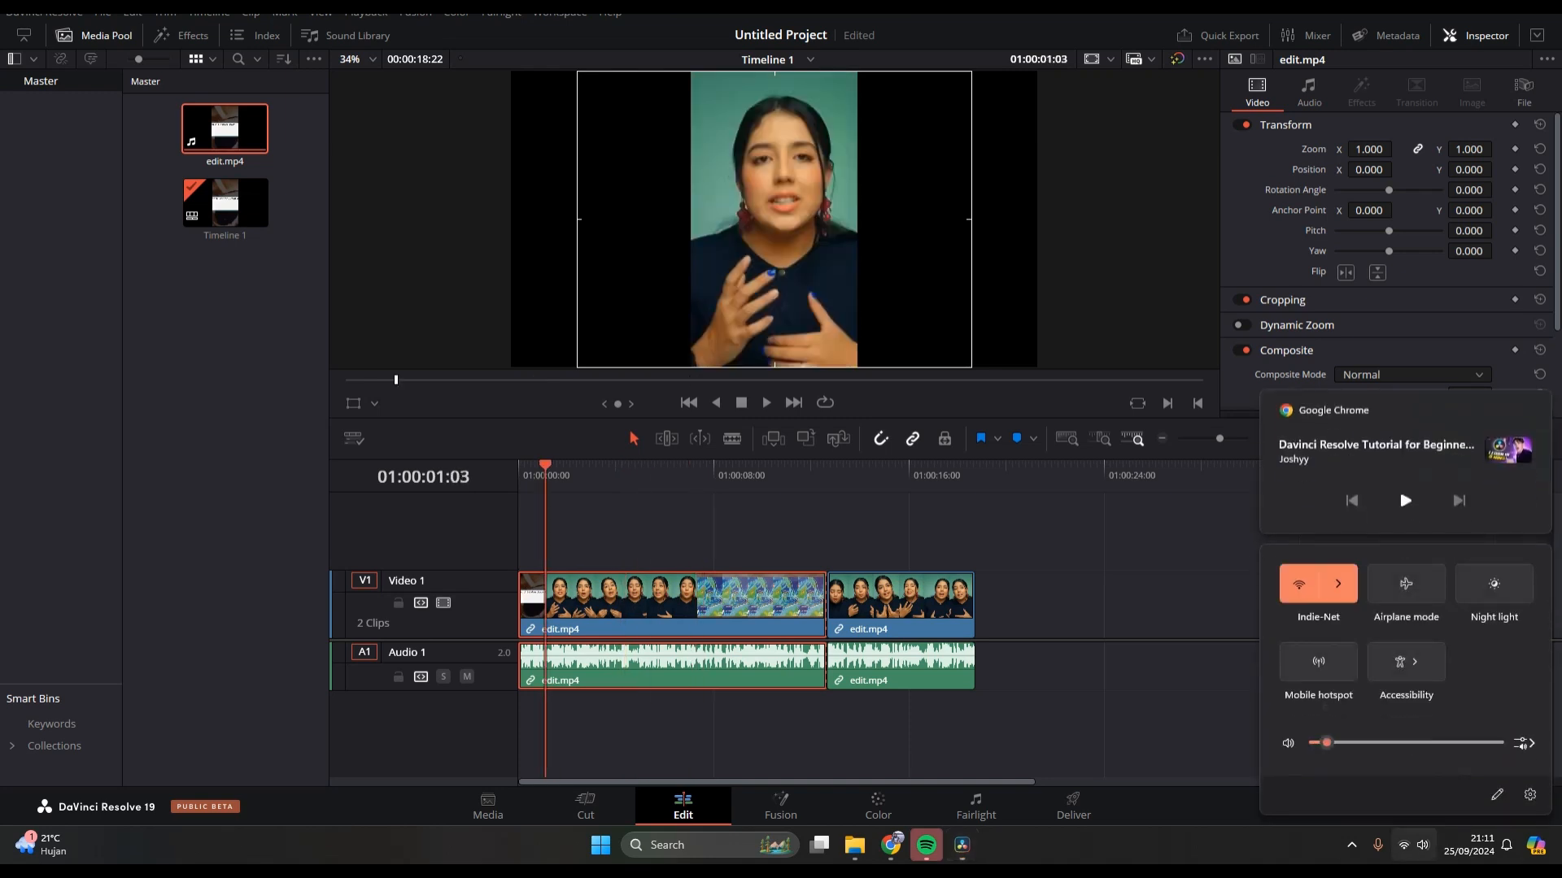
{"action": "key", "text": "Escape"}
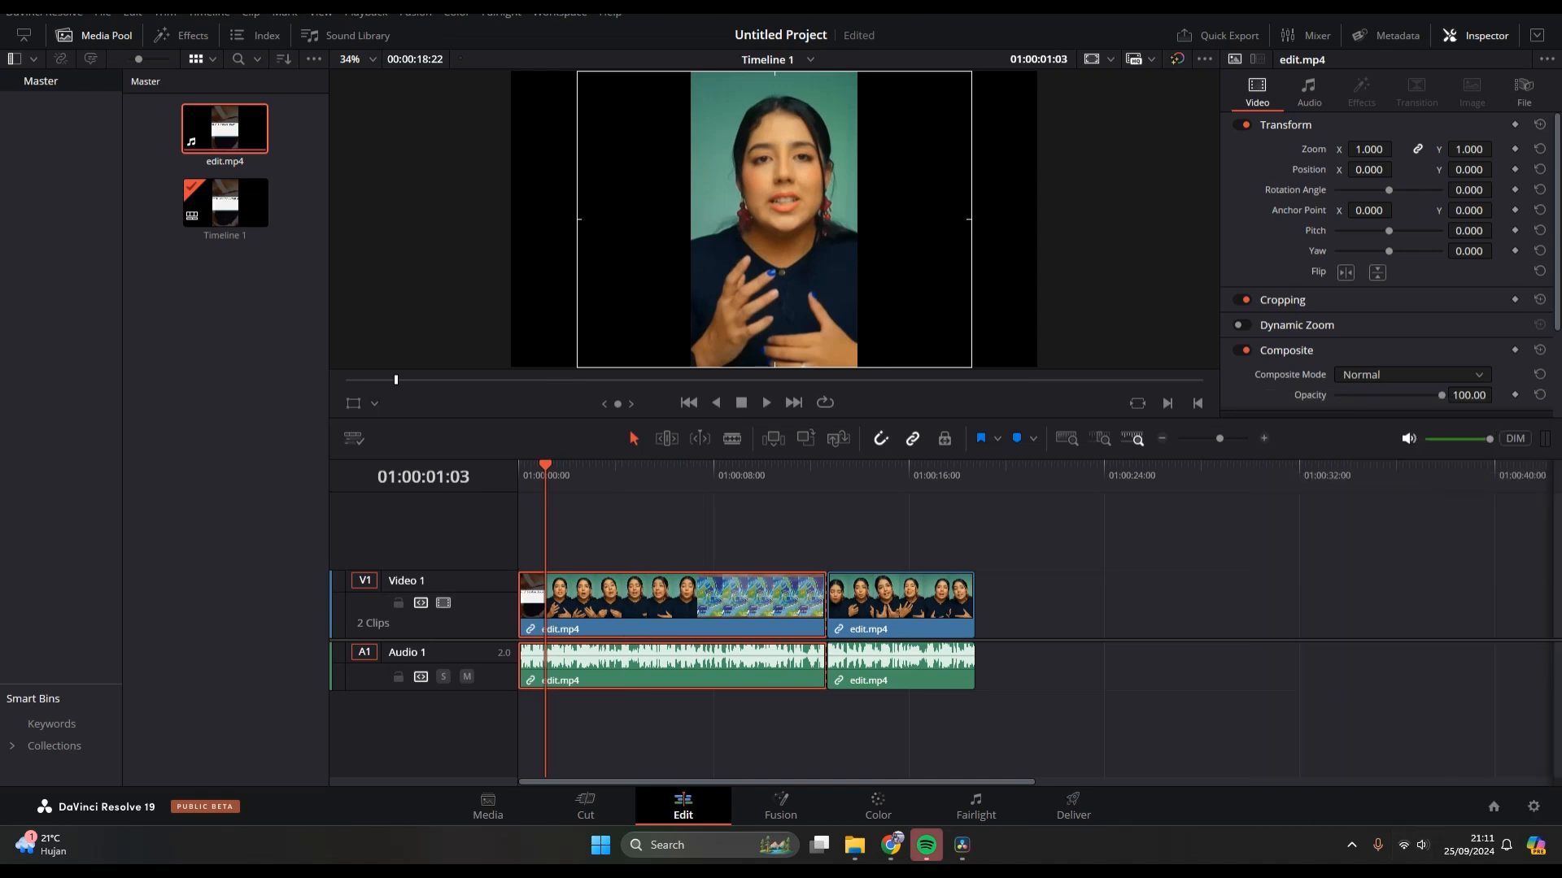
- Move the playhead to the split at 01:00:12:20 and select the second clip
{"action": "left_click_drag", "start_coordinate": [545, 467], "coordinate": [827, 468]}
{"action": "left_click", "coordinate": [901, 601]}
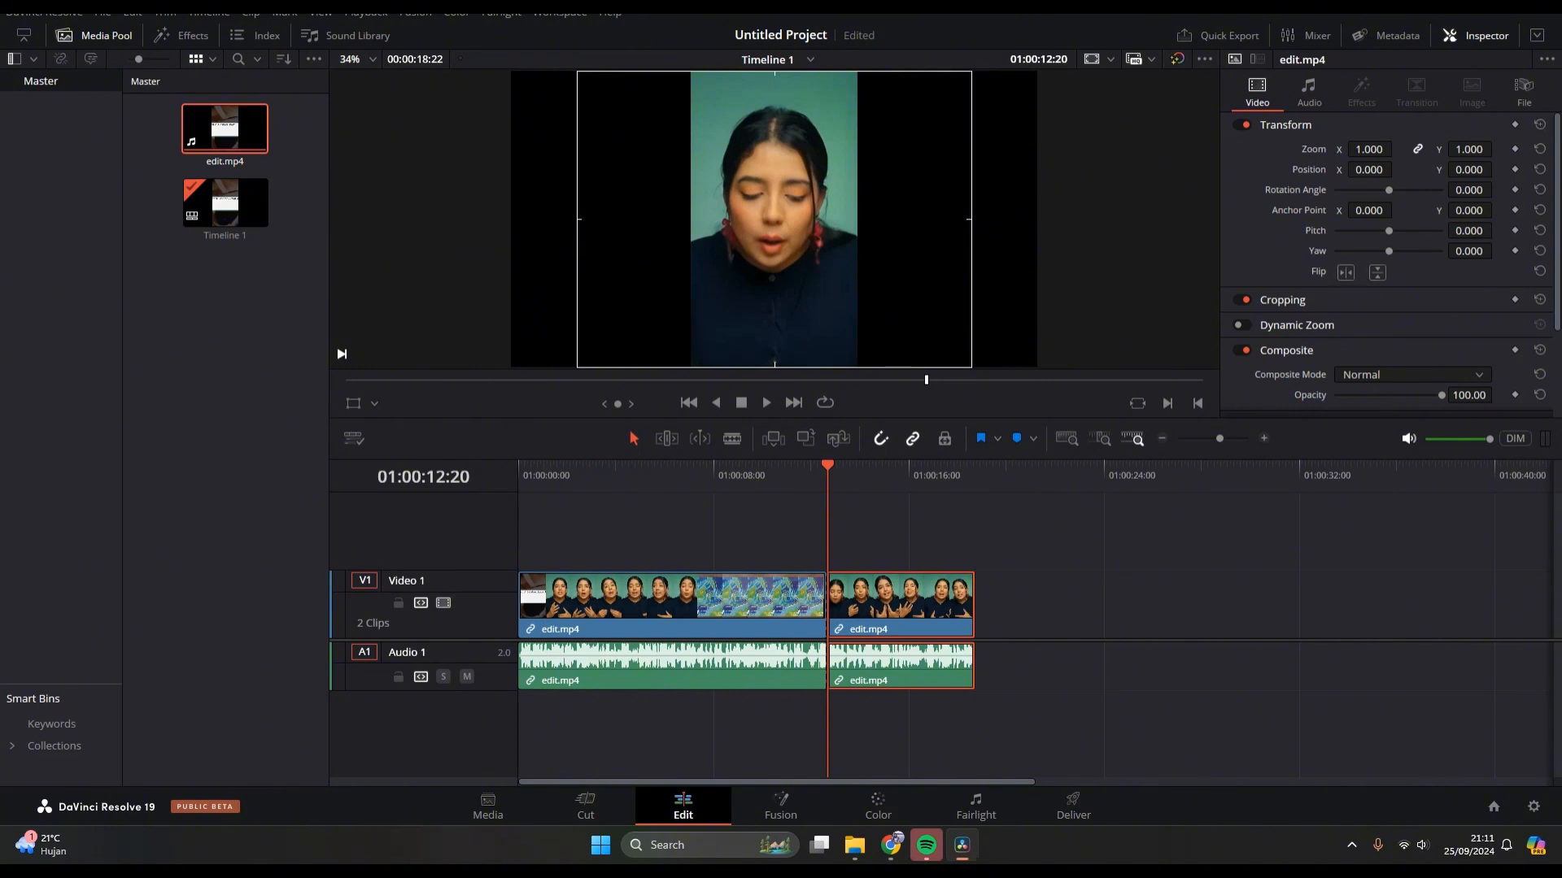
- Try a rotation angle of -2.750 on the second clip and undo it
{"action": "mouse_move", "coordinate": [1469, 189]}
{"action": "left_mouse_down"}
{"action": "mouse_move", "coordinate": [1361, 189]}
{"action": "mouse_move", "coordinate": [1481, 189]}
{"action": "mouse_move", "coordinate": [1466, 190]}
{"action": "left_mouse_up"}
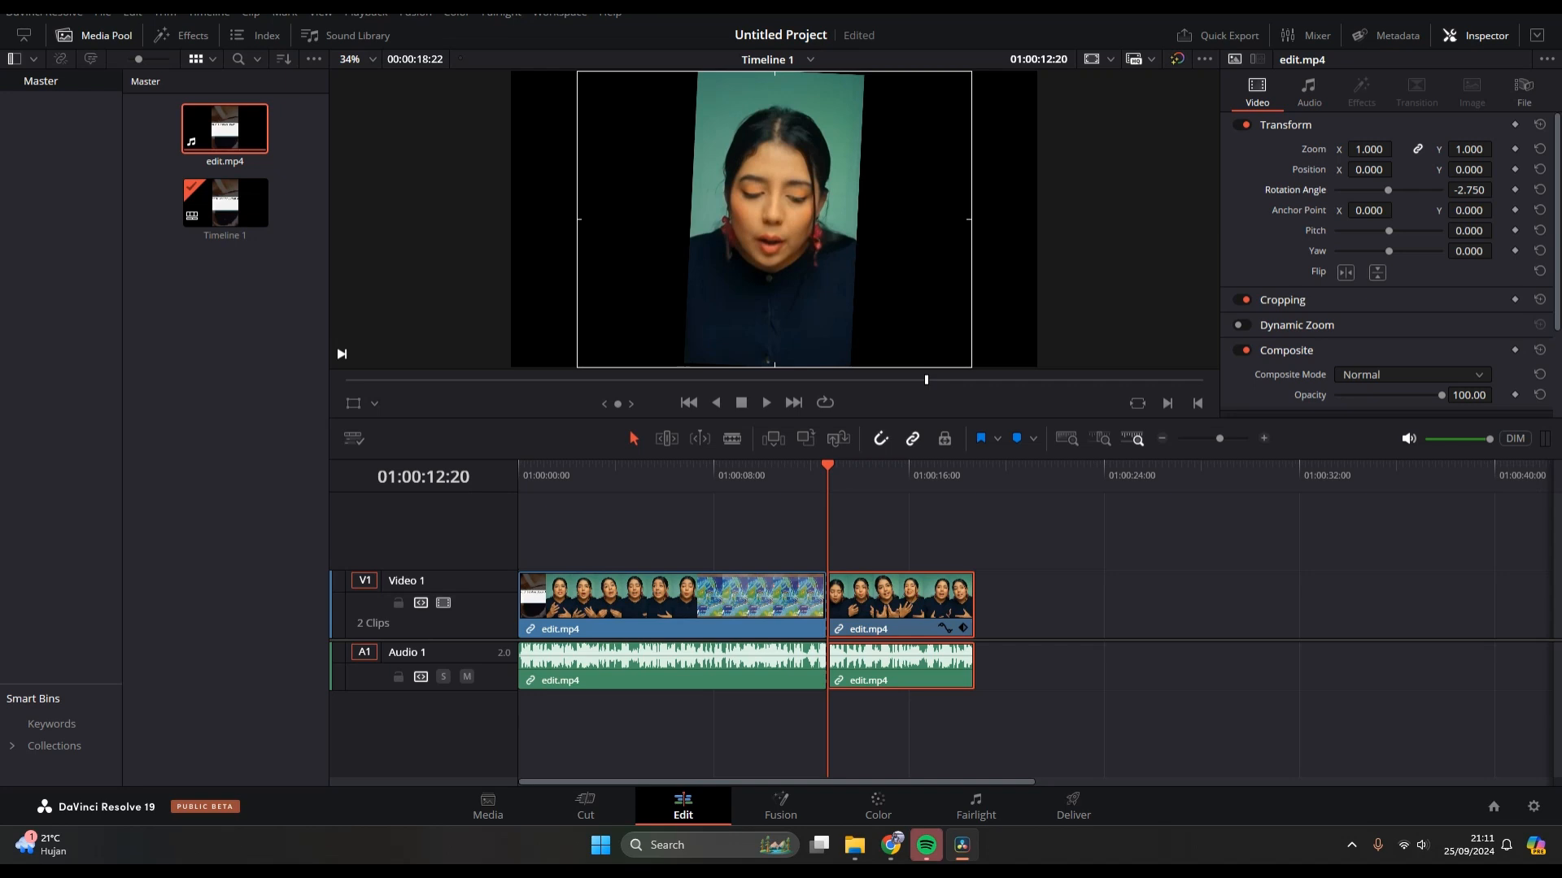
{"action": "key", "text": "ctrl+z"}
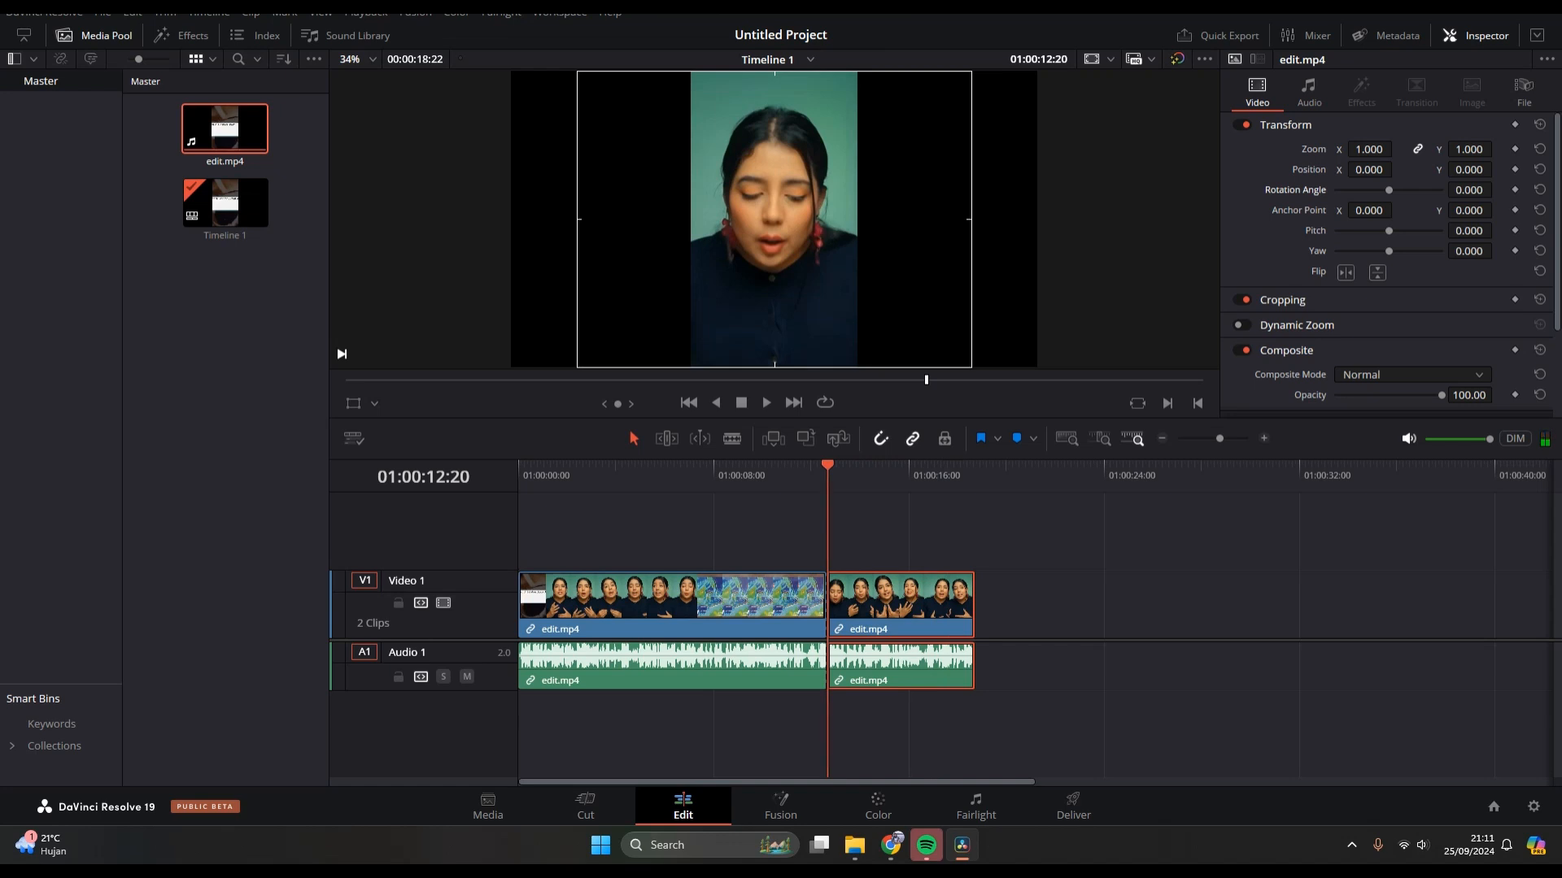
- Add a zoom keyframe at the end of the second clip and return the playhead to the clip's start at 01:00:12:20
{"action": "key", "text": "space"}
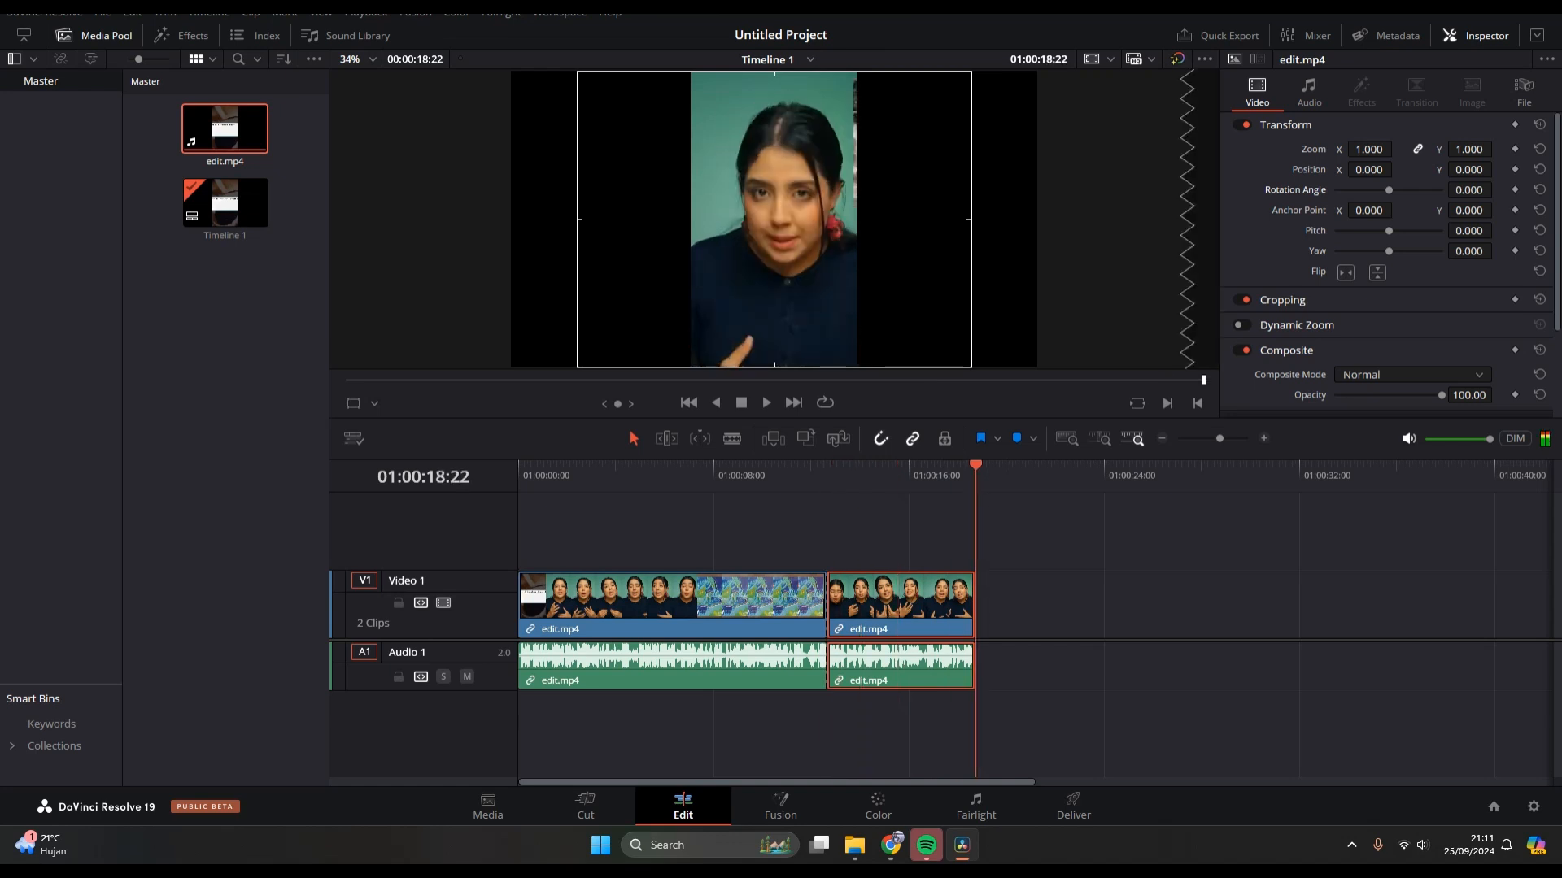
{"action": "left_click", "coordinate": [1514, 149]}
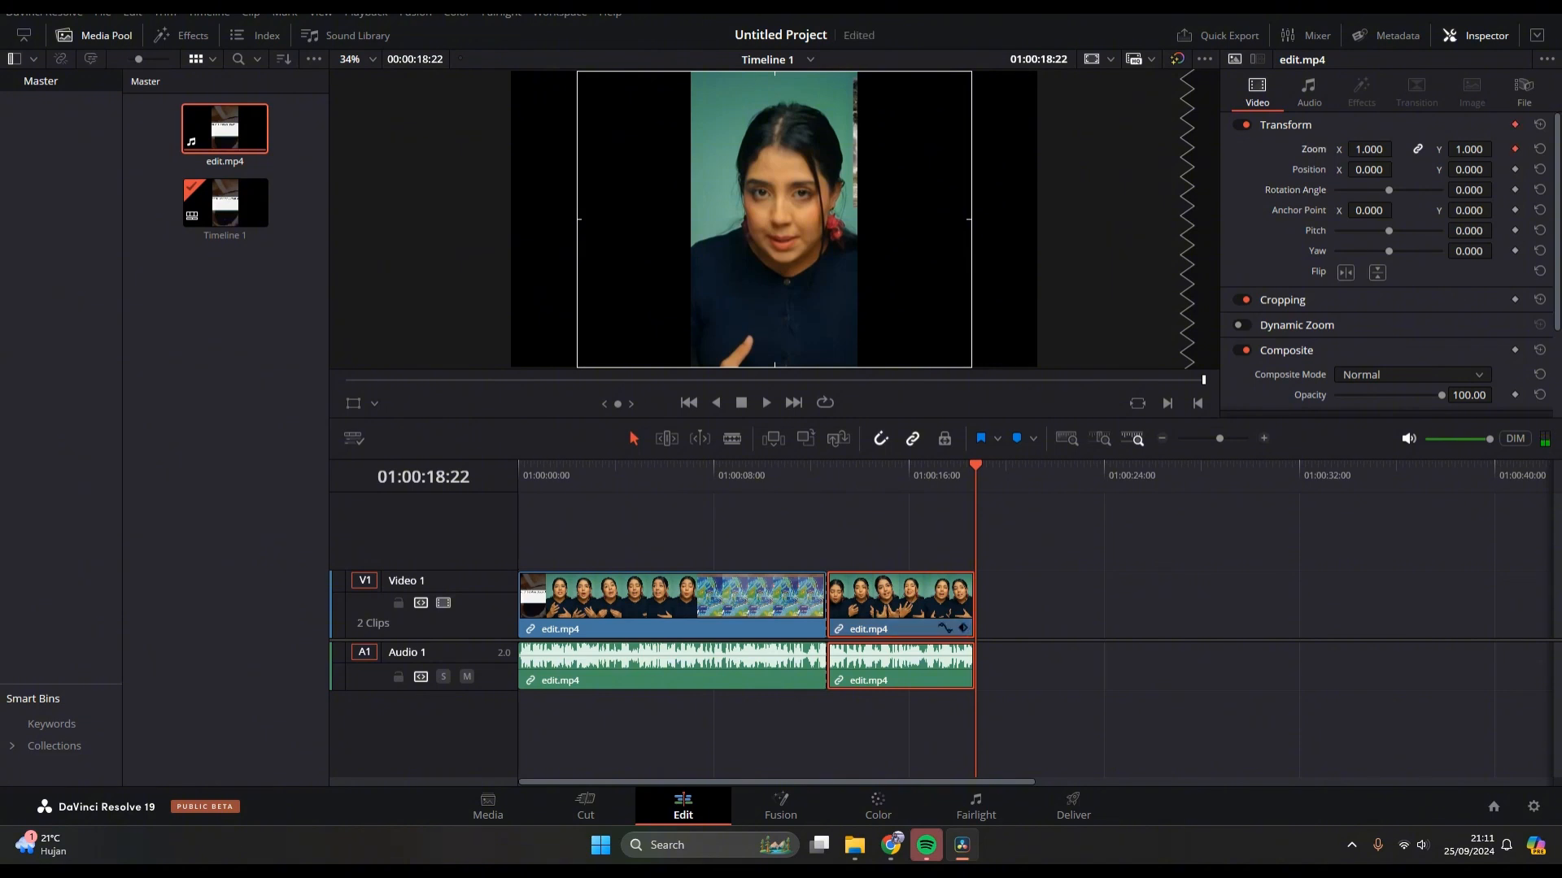
{"action": "left_click_drag", "start_coordinate": [975, 467], "coordinate": [827, 467]}
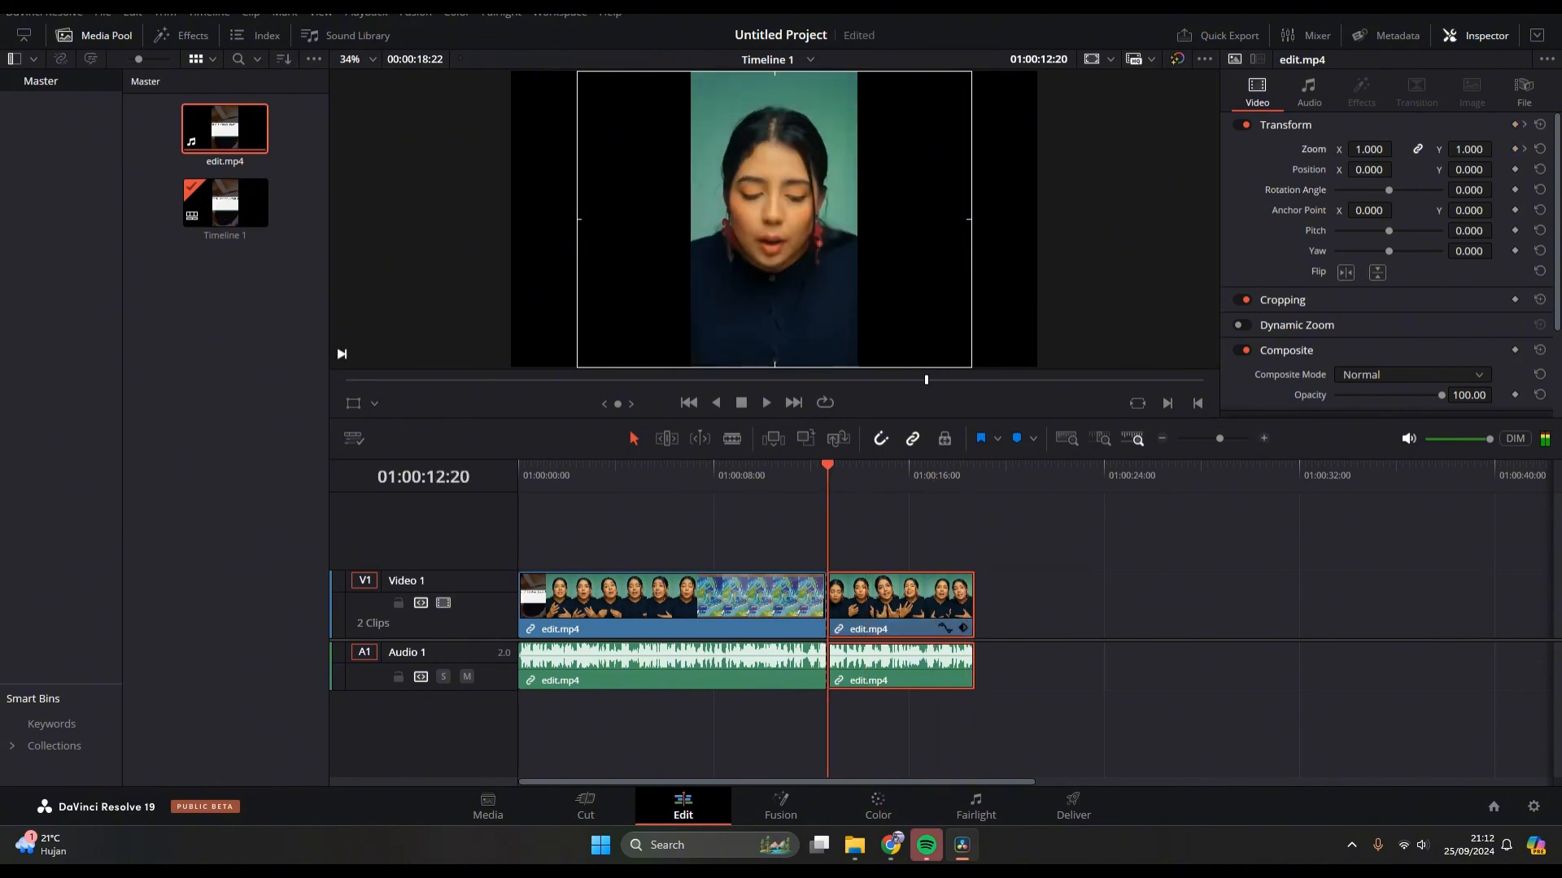
- Try a zoom of 100 at the start of the second clip and undo it
{"action": "left_click", "coordinate": [1368, 149]}
{"action": "double_click", "coordinate": [1368, 149]}
{"action": "type", "text": "100"}
{"action": "key", "text": "Return"}
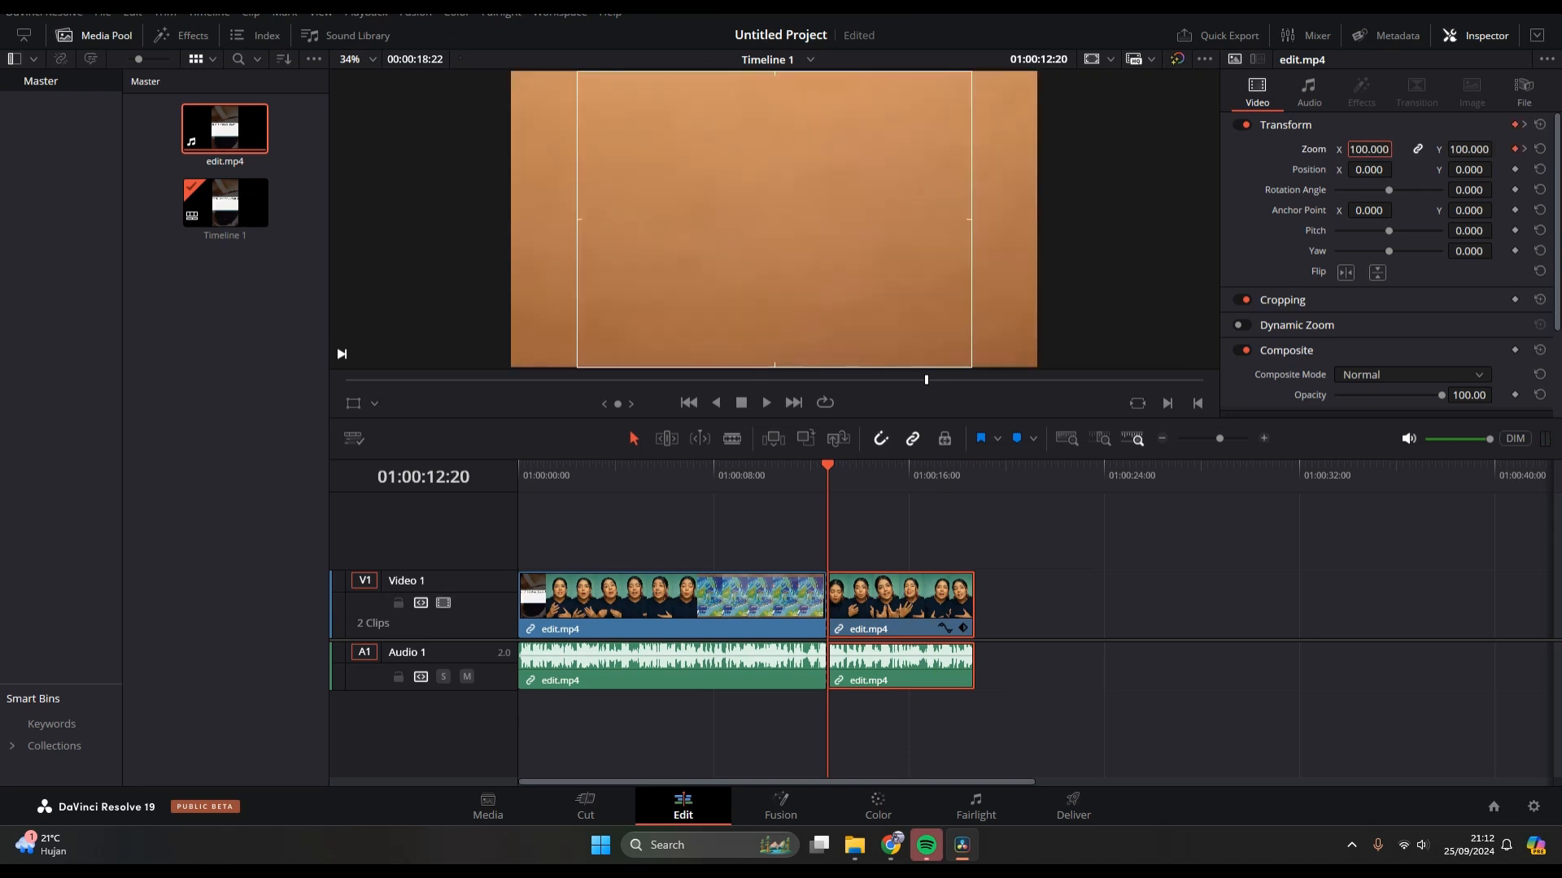
{"action": "key", "text": "ctrl+s"}
{"action": "key", "text": "ctrl+z"}
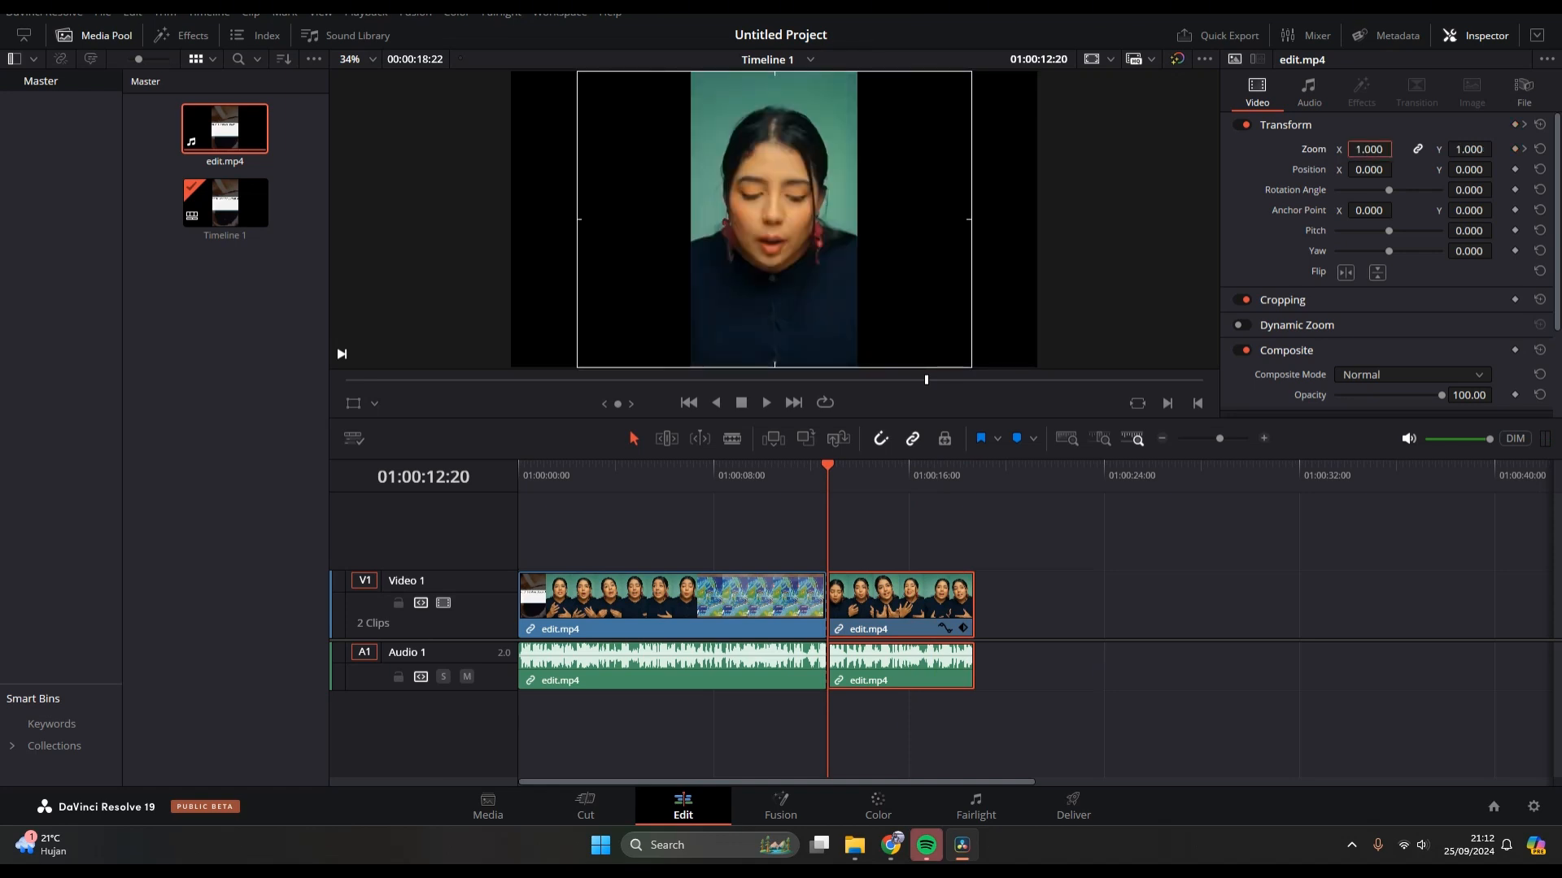
- Set the zoom at the start of the second clip to 12
{"action": "type", "text": "12"}
{"action": "key", "text": "Return"}
- Change the zoom at the start of the second clip to 1.5 and play back the zoom animation
{"action": "left_click", "coordinate": [1369, 149]}
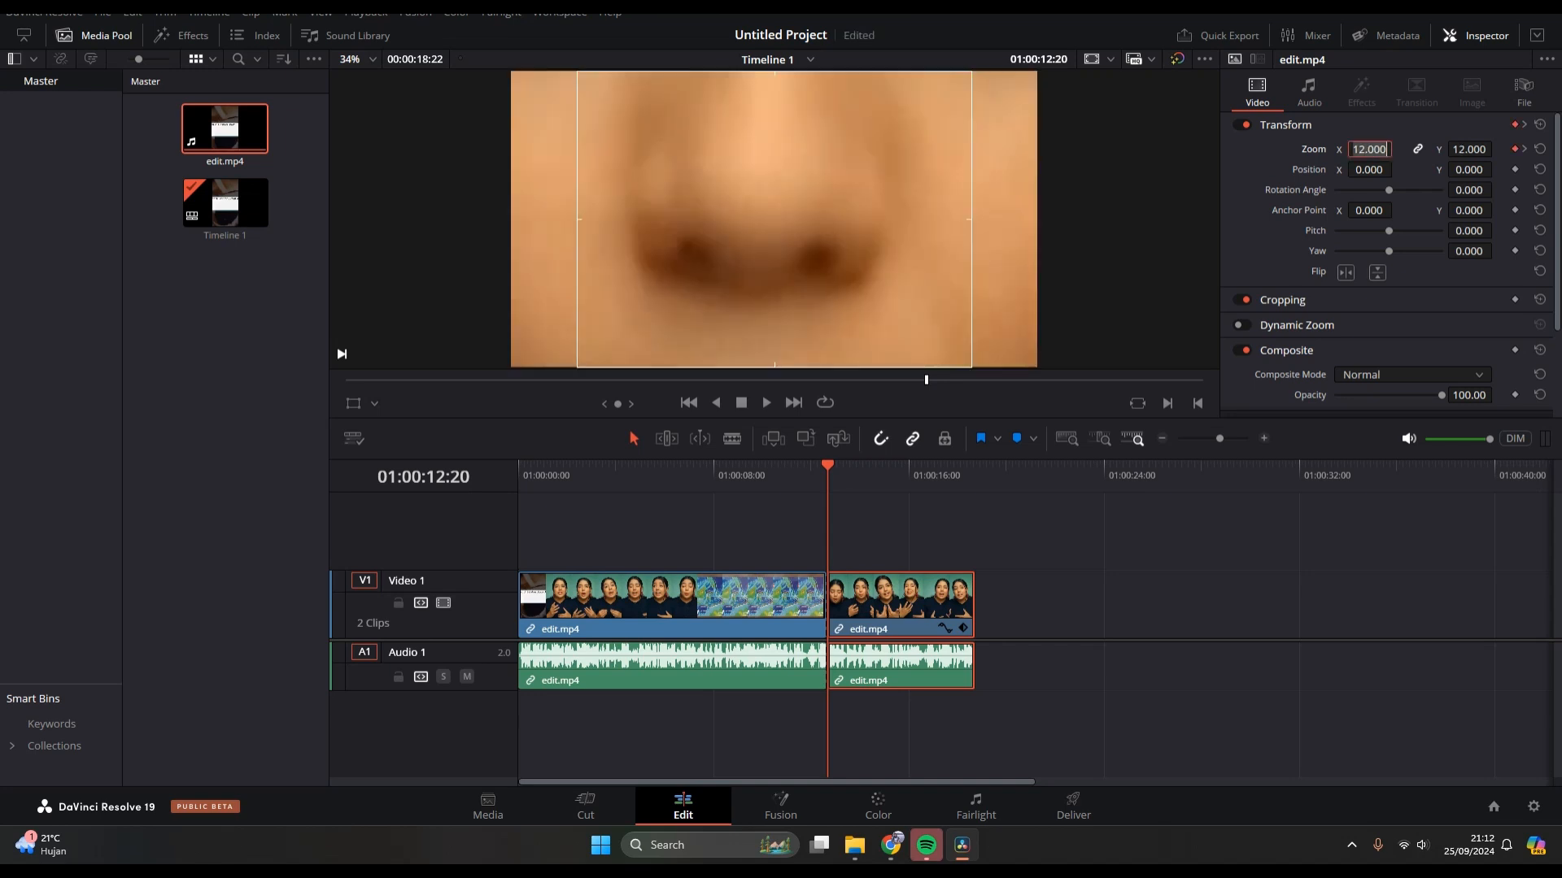
{"action": "left_click", "coordinate": [1369, 149]}
{"action": "left_click", "coordinate": [1284, 125]}
{"action": "left_click", "coordinate": [1282, 151]}
{"action": "left_click", "coordinate": [1285, 125]}
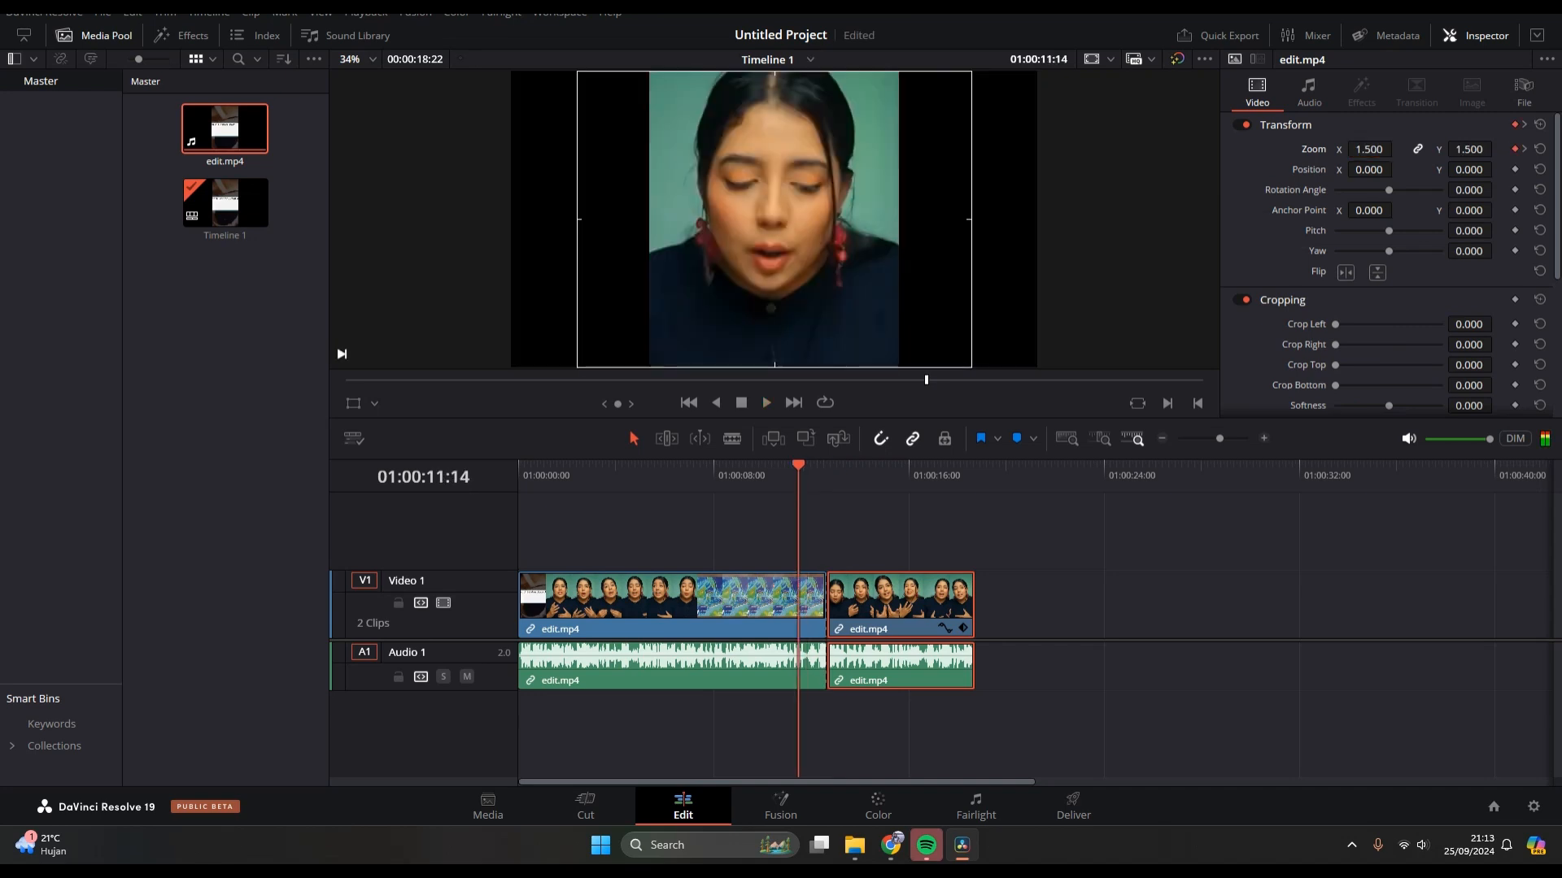
{"action": "key", "text": "space"}
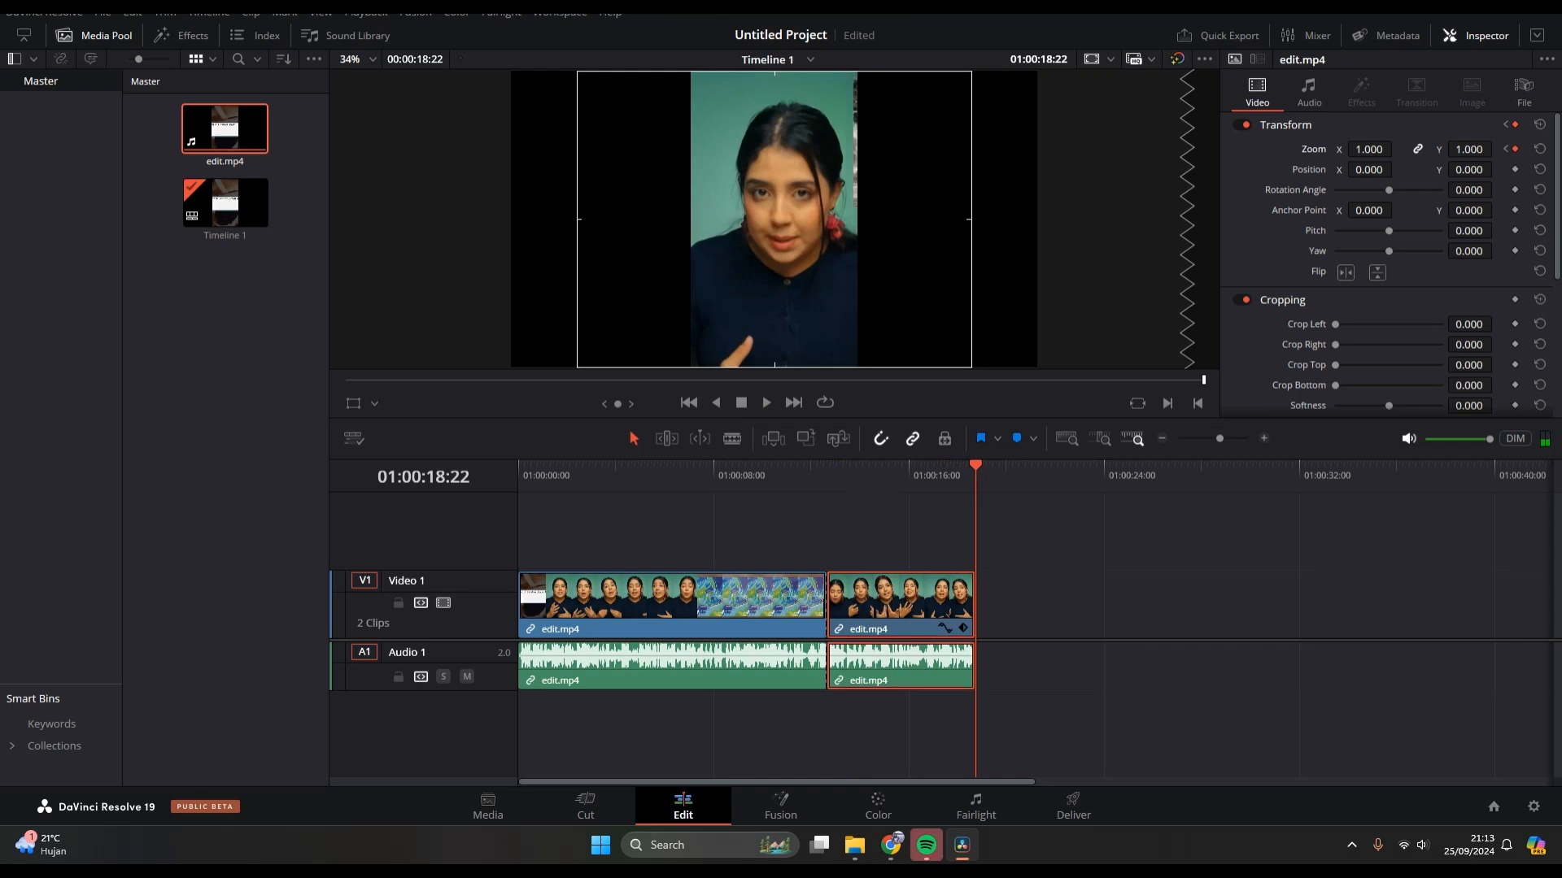
{"action": "left_click_drag", "start_coordinate": [975, 466], "coordinate": [879, 466]}
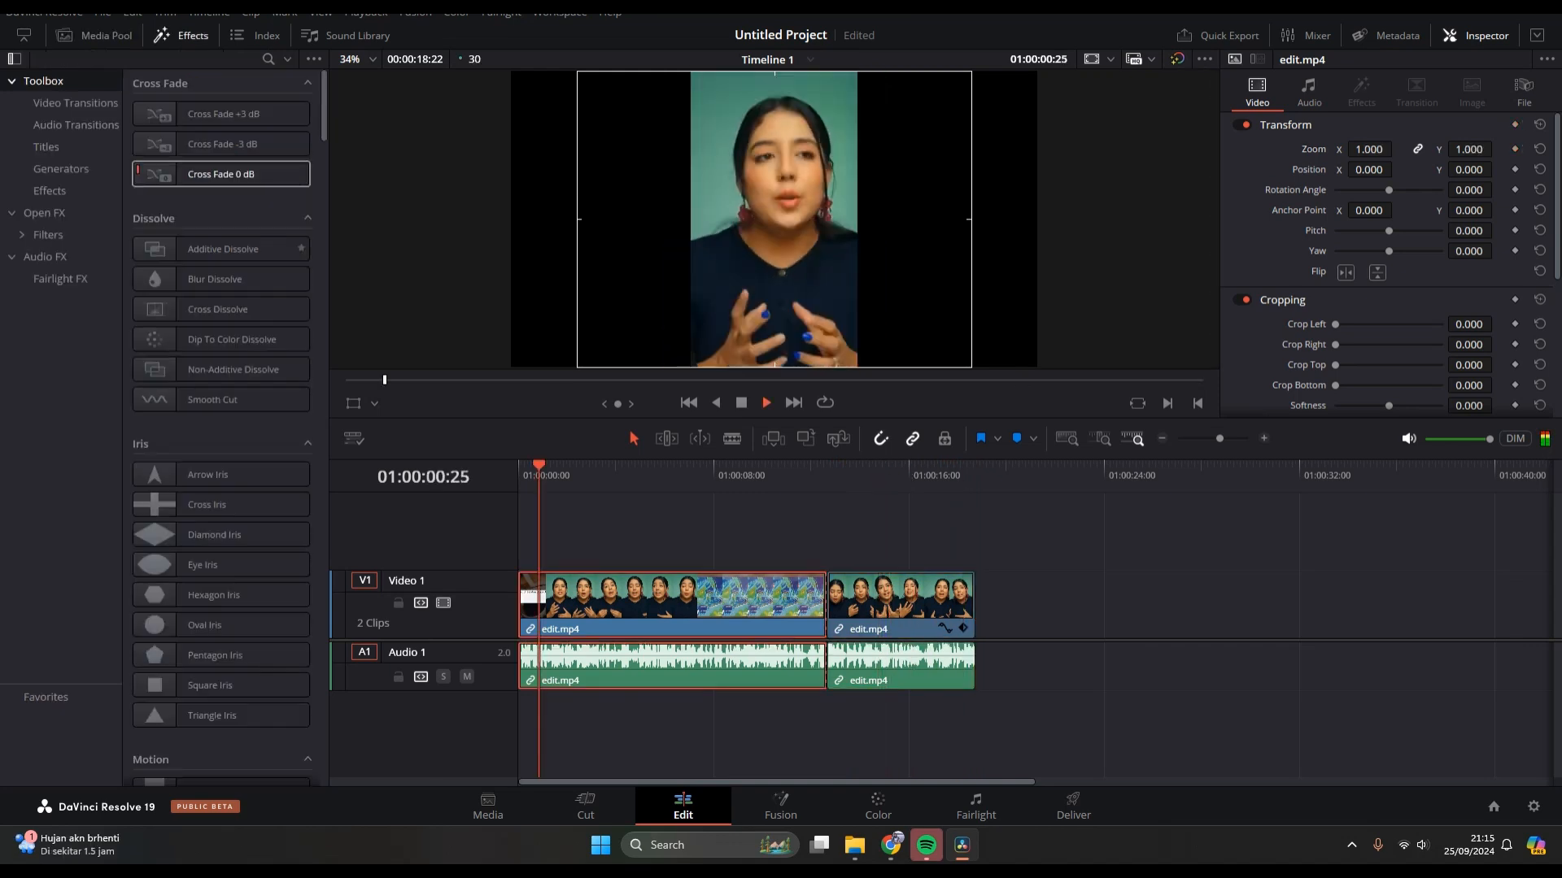
- Stop playback and show the effects library together with the media pool
{"action": "key", "text": "space"}
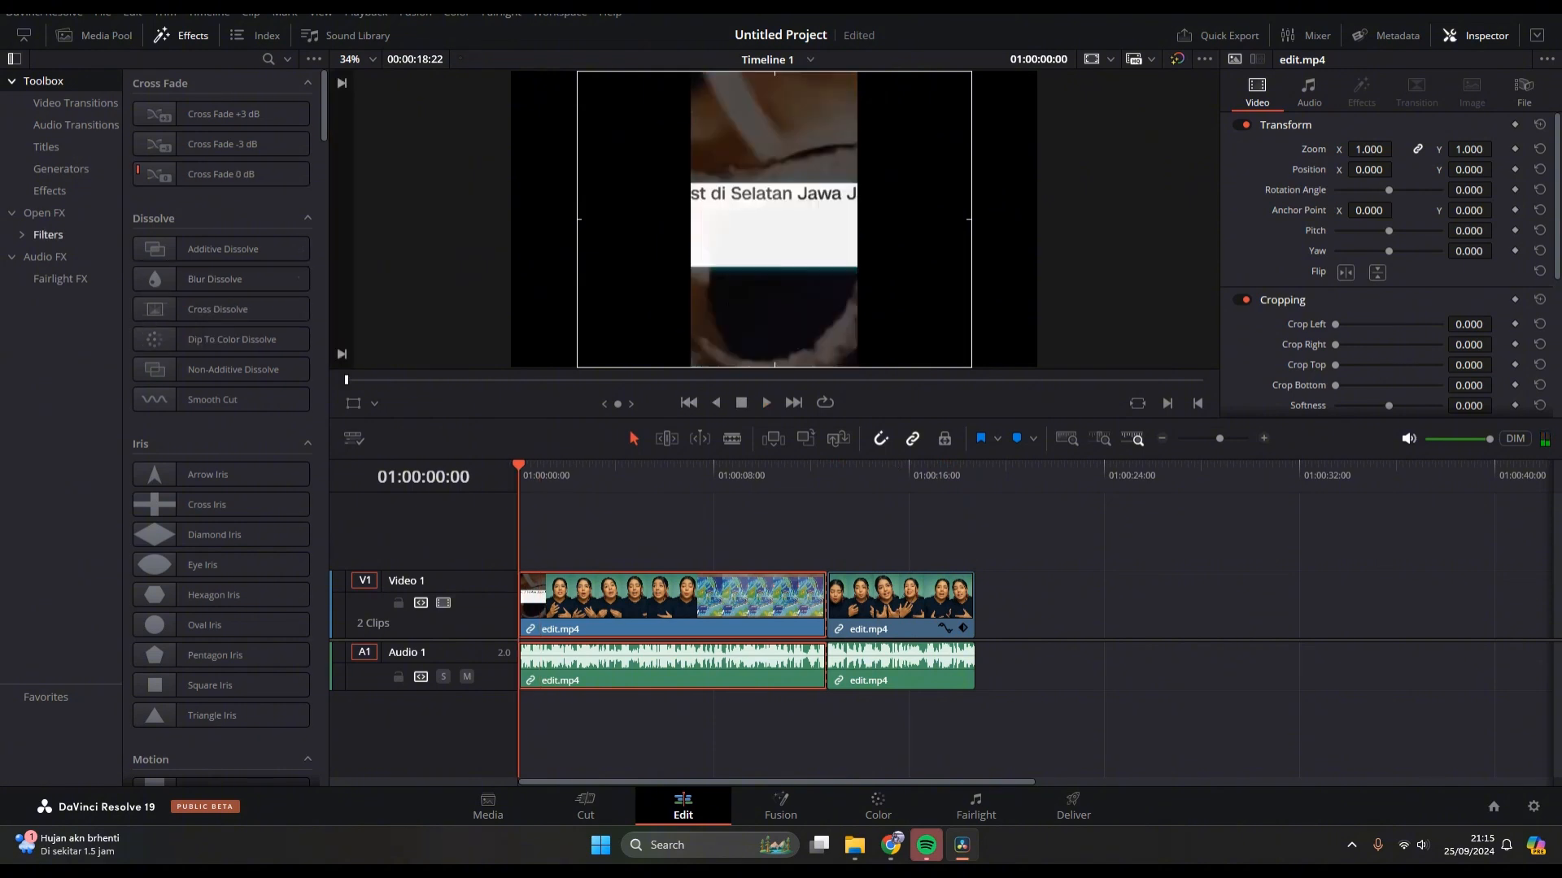
{"action": "left_click", "coordinate": [93, 35]}
{"action": "left_click", "coordinate": [181, 35]}
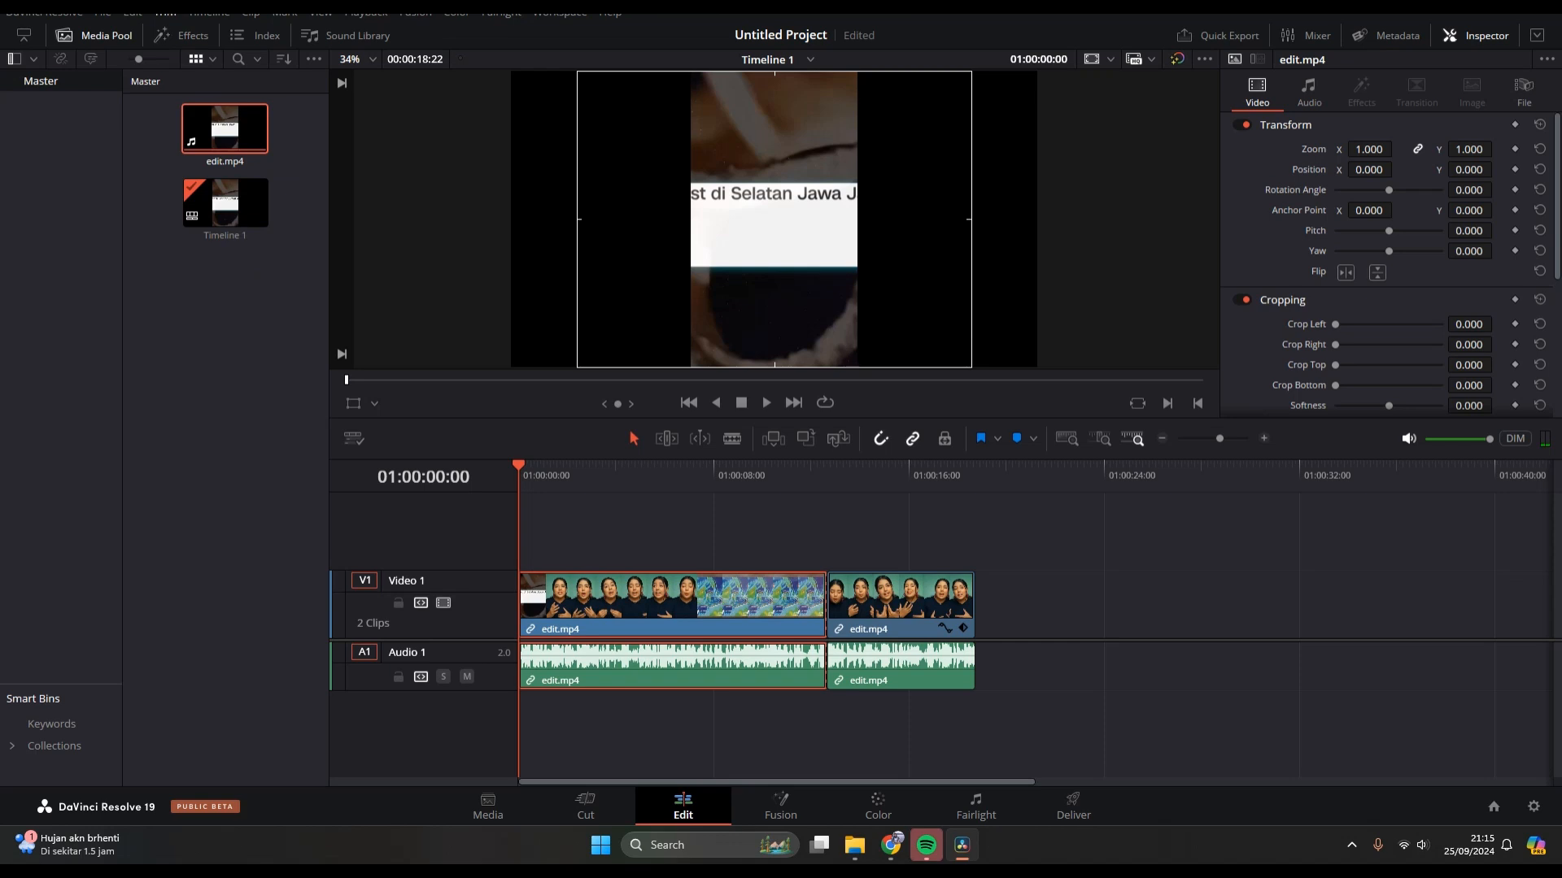
{"action": "left_click", "coordinate": [163, 35]}
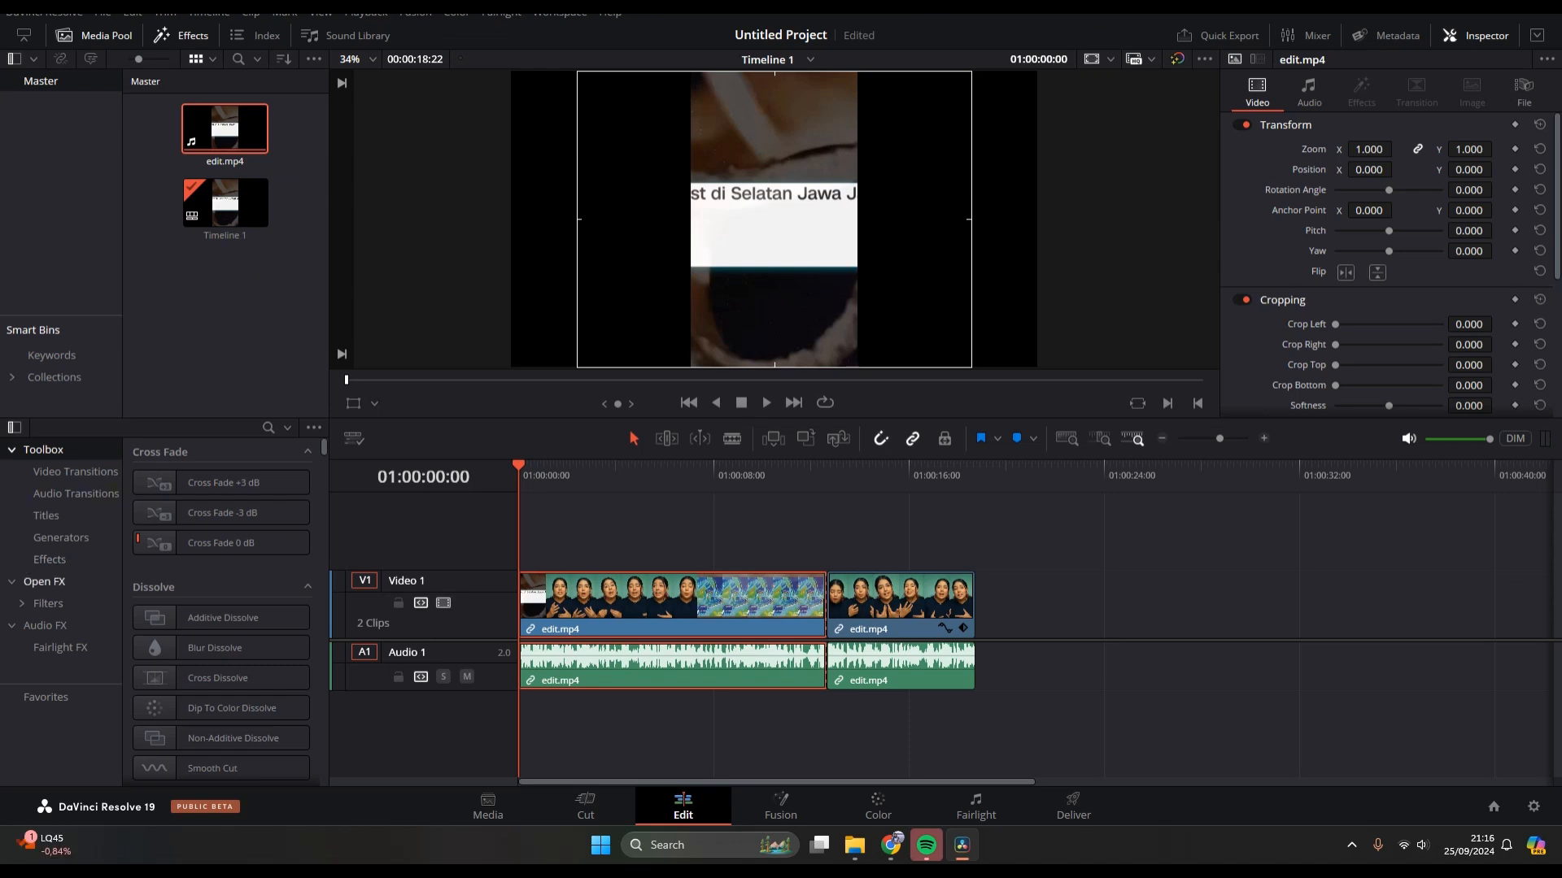
- Add a basic Text title on a new video track above the first clip and align it with the timeline's start
{"action": "left_click", "coordinate": [45, 516]}
{"action": "scroll", "coordinate": [236, 584], "scroll_direction": "down", "scroll_amount": 3}
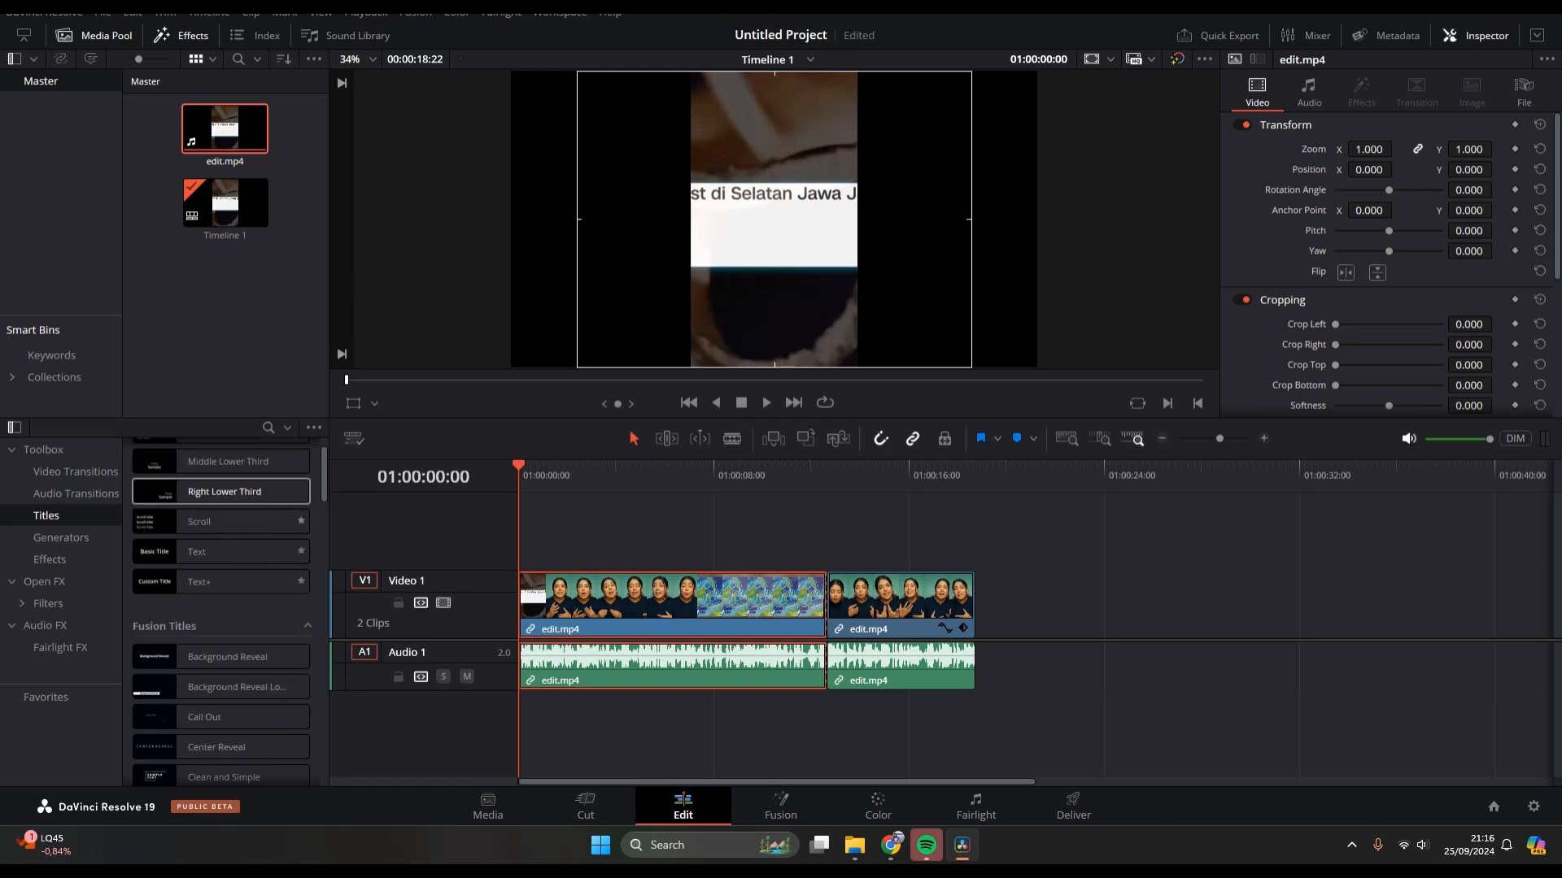
{"action": "scroll", "coordinate": [236, 577], "scroll_direction": "up", "scroll_amount": 3}
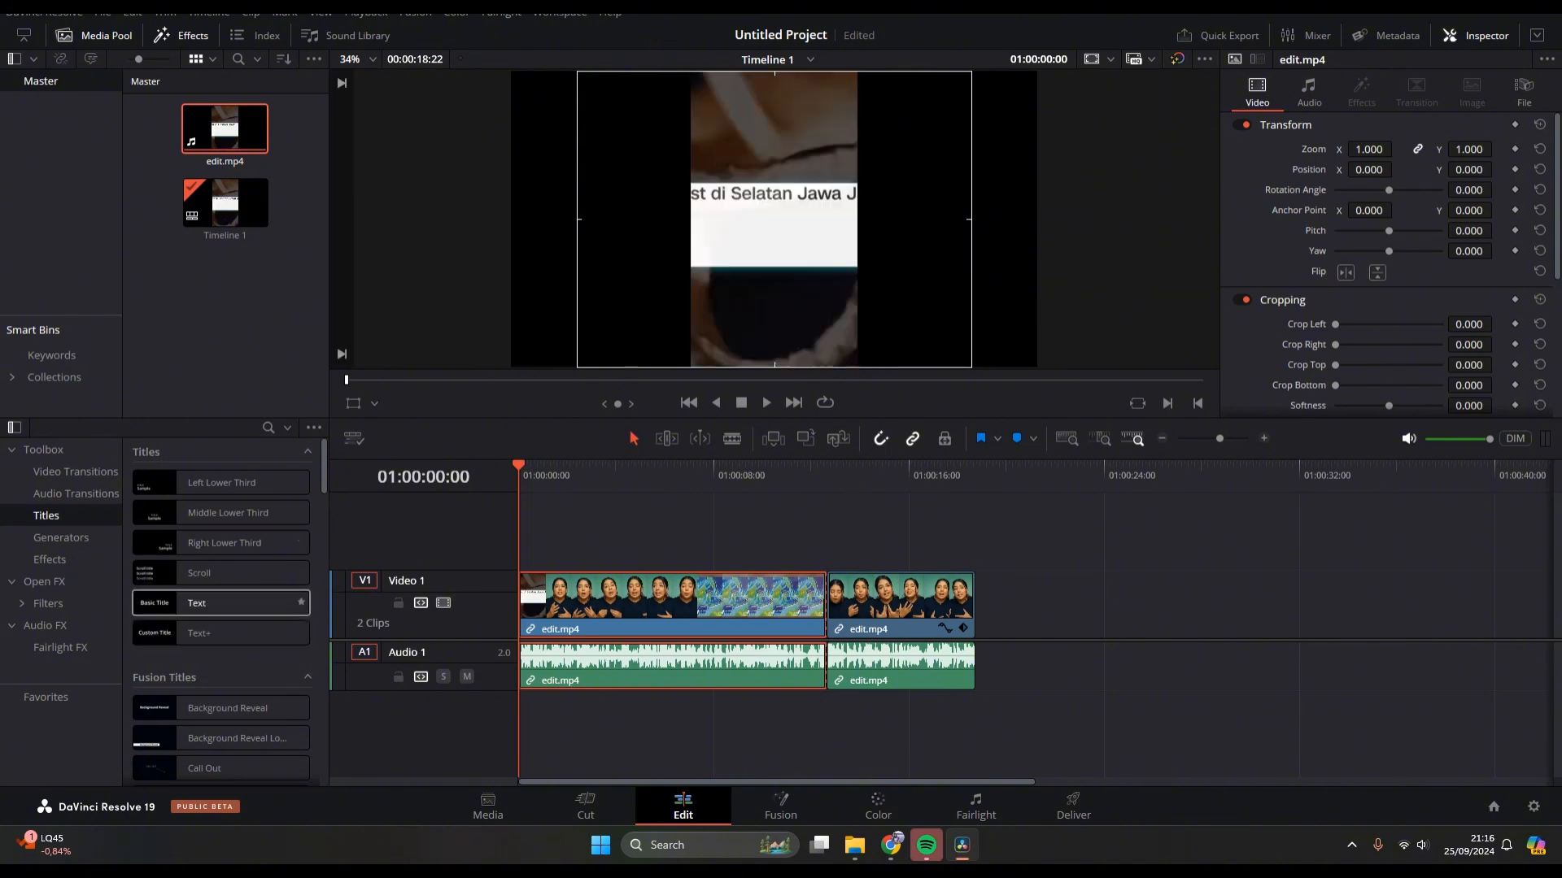
{"action": "left_click_drag", "start_coordinate": [220, 602], "coordinate": [601, 533]}
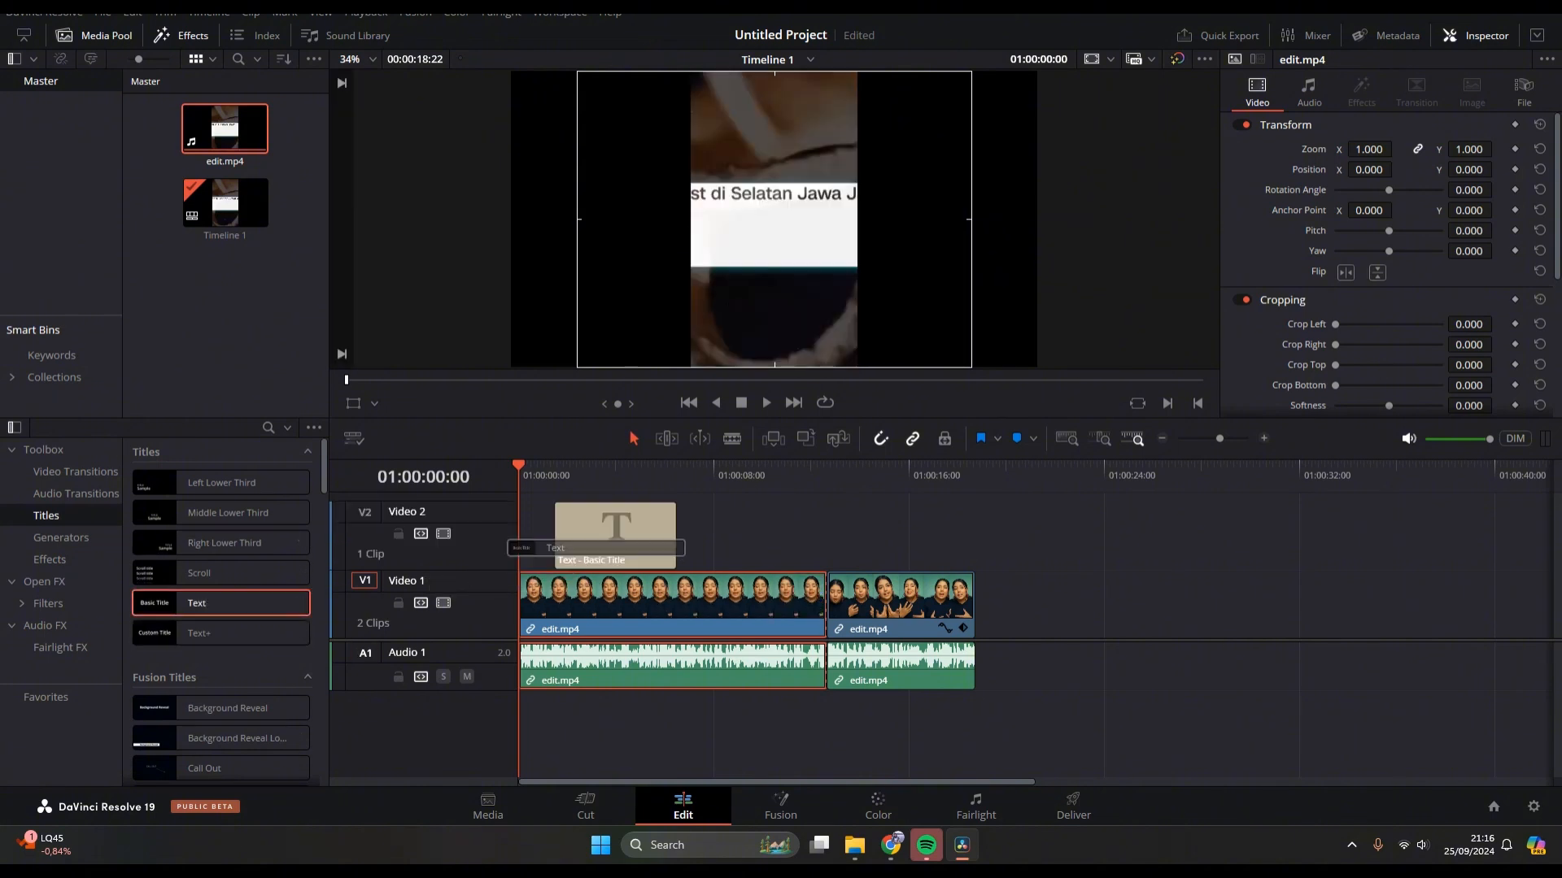
{"action": "key", "text": "space"}
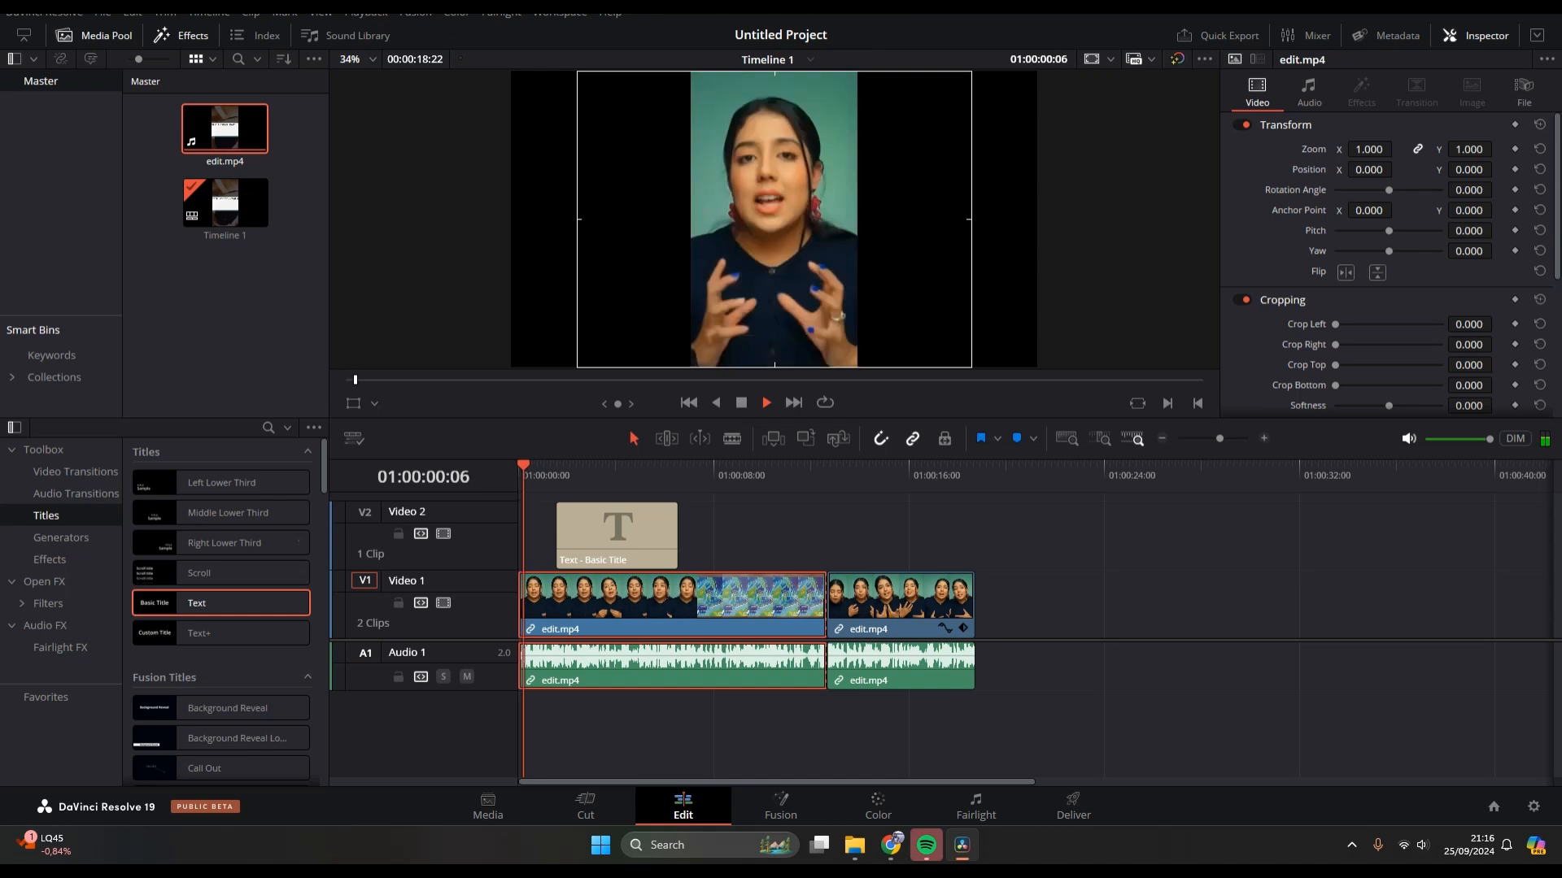
{"action": "key", "text": "Home"}
{"action": "left_click_drag", "start_coordinate": [625, 543], "coordinate": [587, 543]}
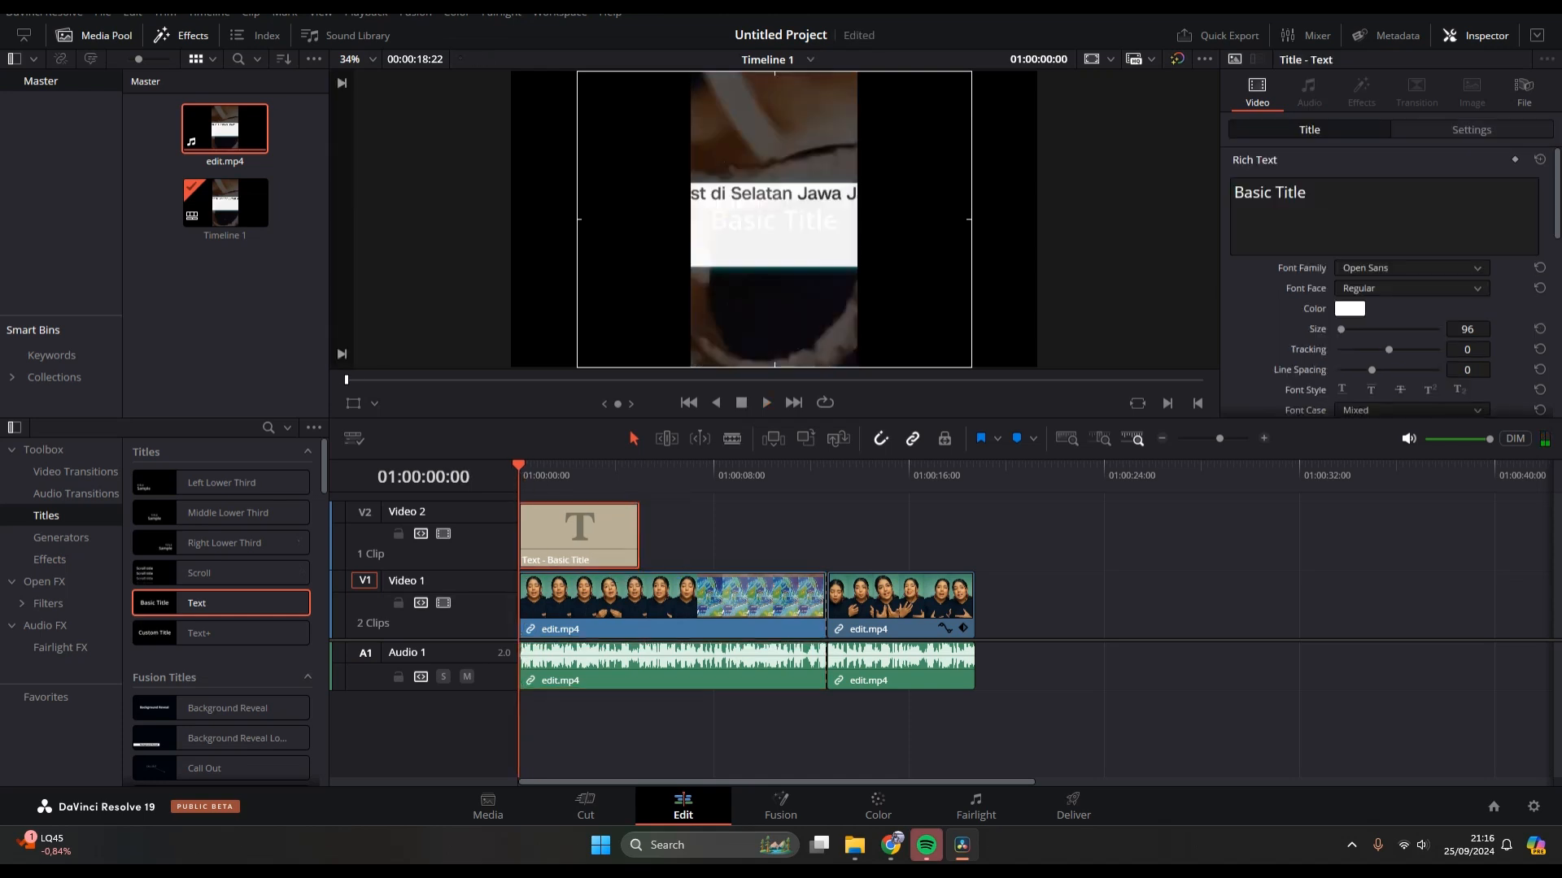
- Replace the title's placeholder text with "Hi guys!"
{"action": "left_click", "coordinate": [1305, 192]}
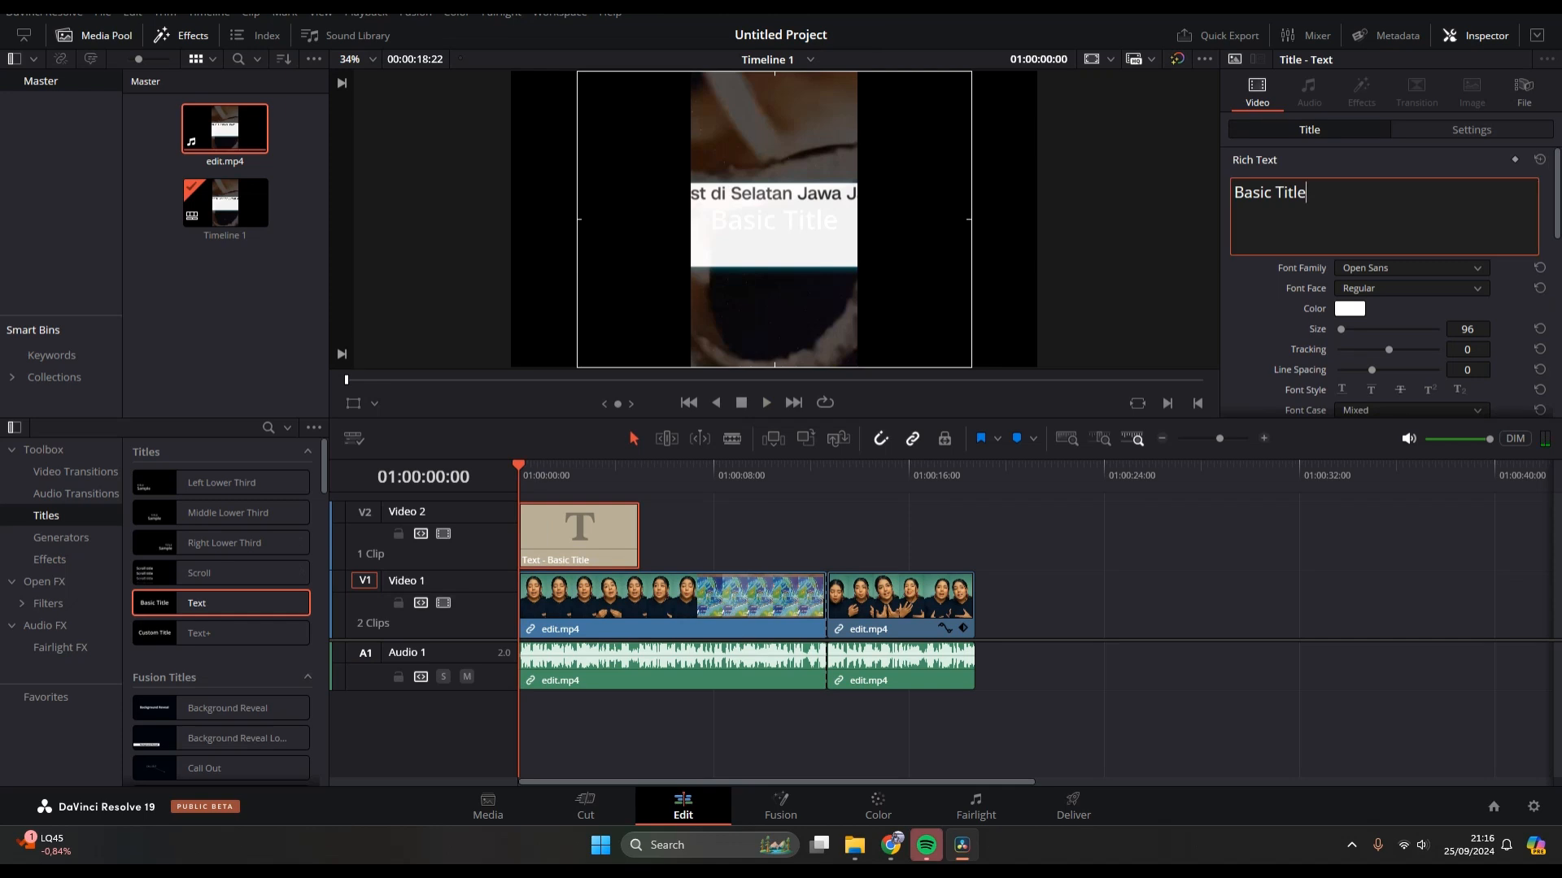
{"action": "left_click_drag", "start_coordinate": [1306, 192], "coordinate": [1234, 192]}
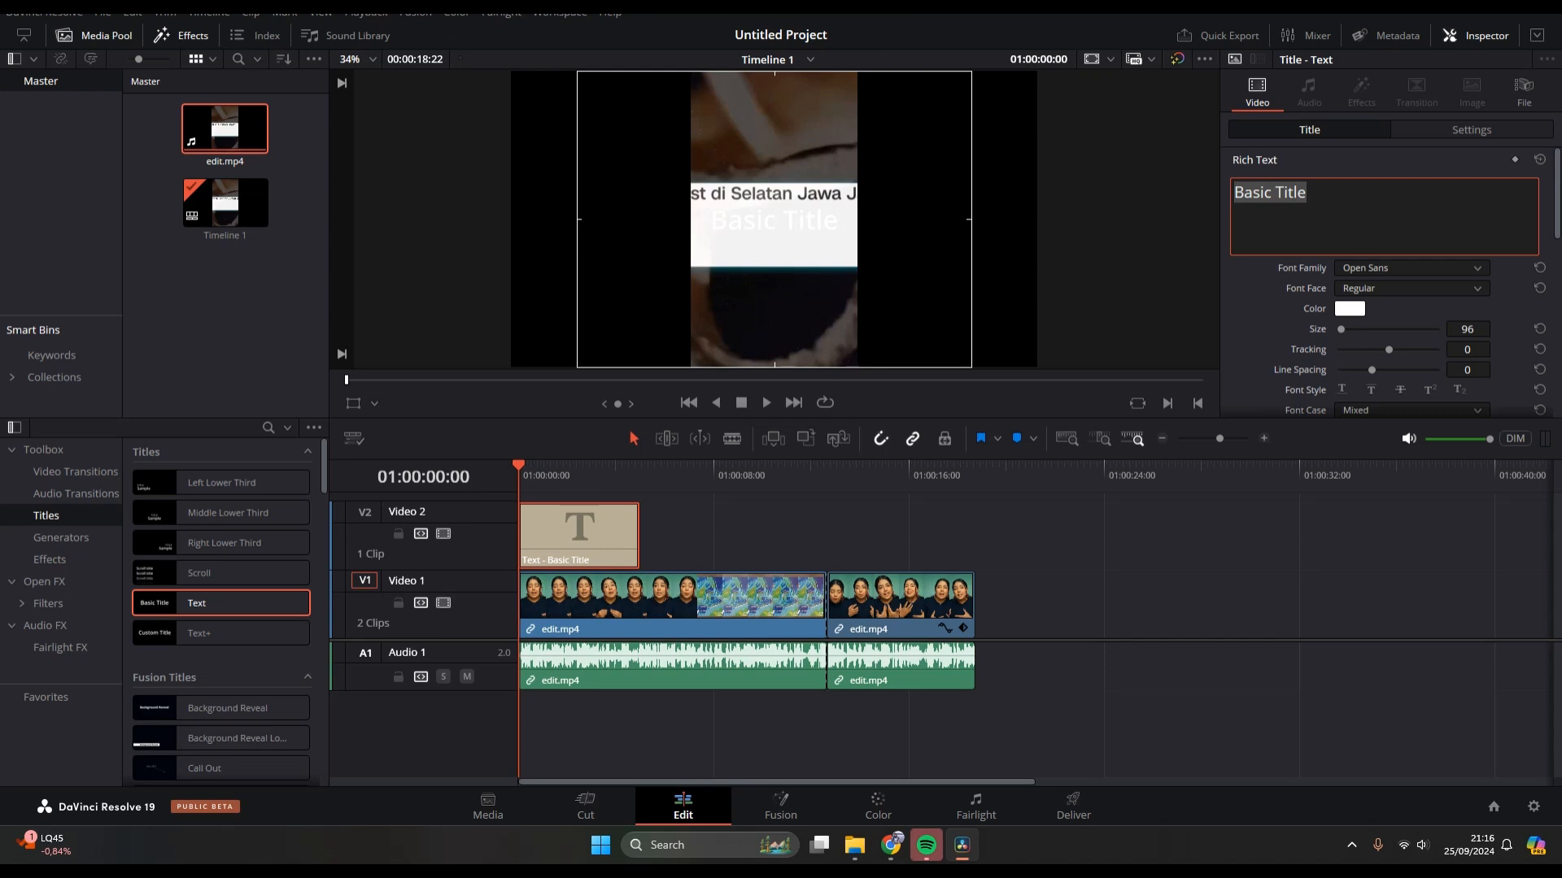
{"action": "type", "text": "Hi giys"}
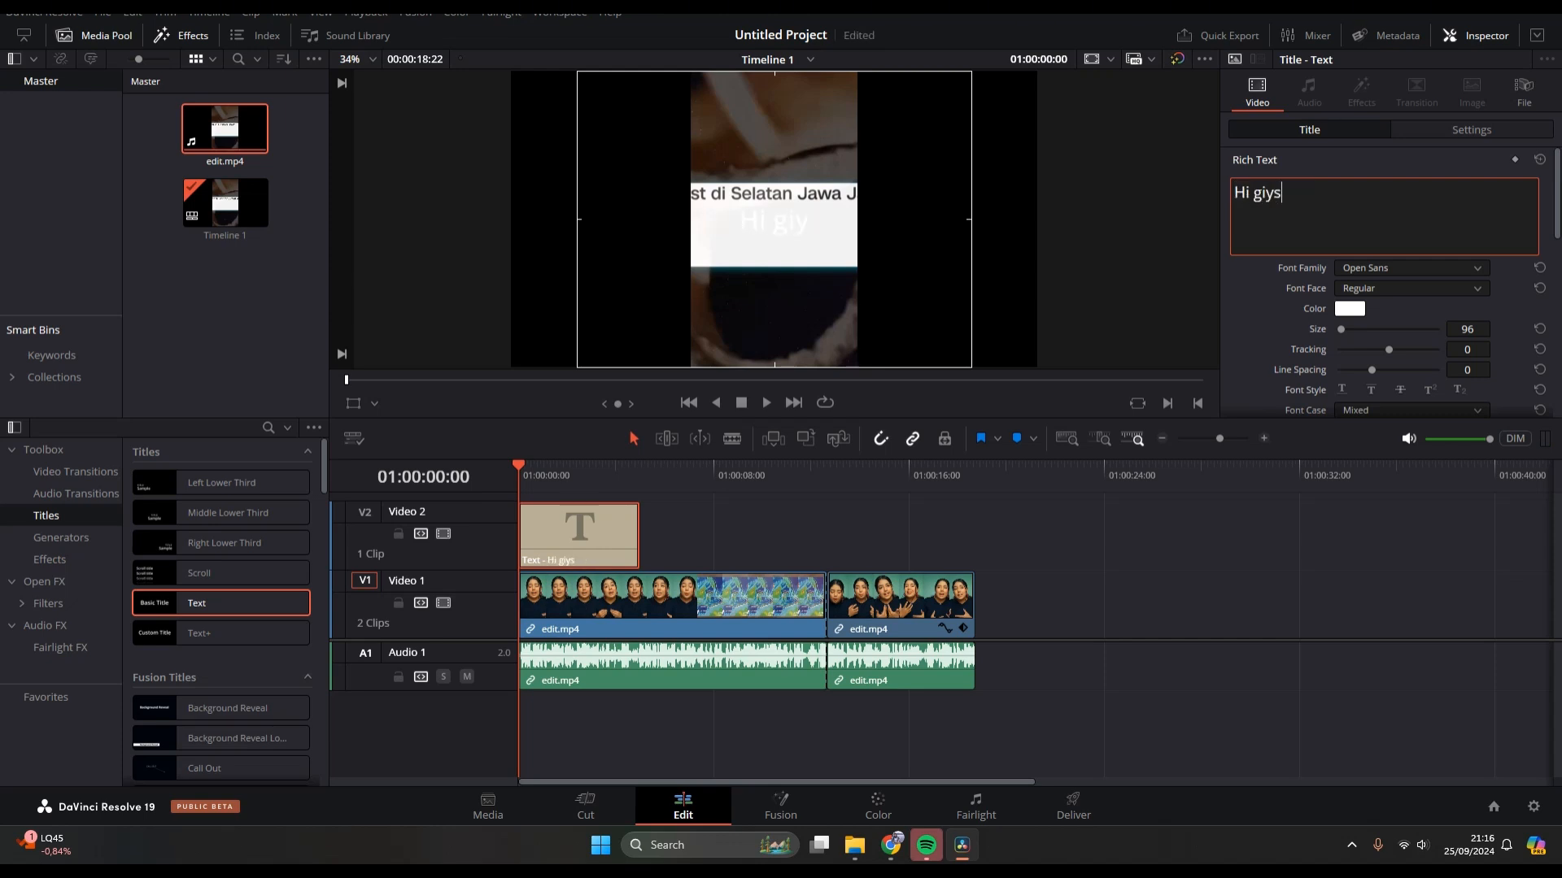
{"action": "key", "text": "BackSpace"}
{"action": "key", "text": "BackSpace"}
{"action": "key", "text": "BackSpace"}
{"action": "type", "text": "uys!"}
- Set the font family of the "Hi guys!" title to Roman, keeping the Normal font face
{"action": "left_click", "coordinate": [1410, 267]}
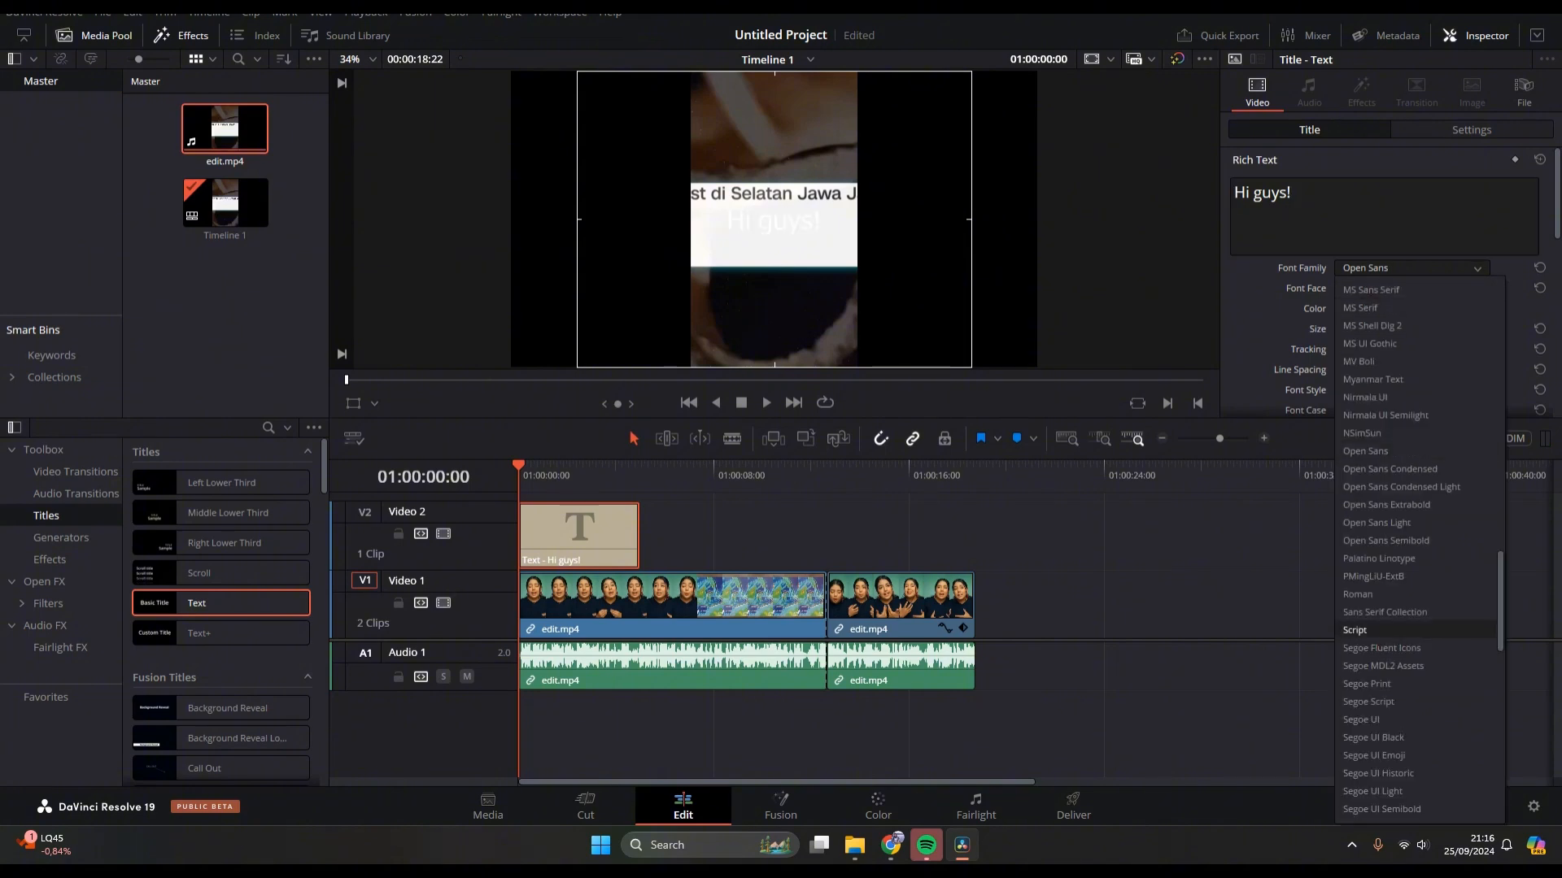
{"action": "left_click", "coordinate": [1374, 594]}
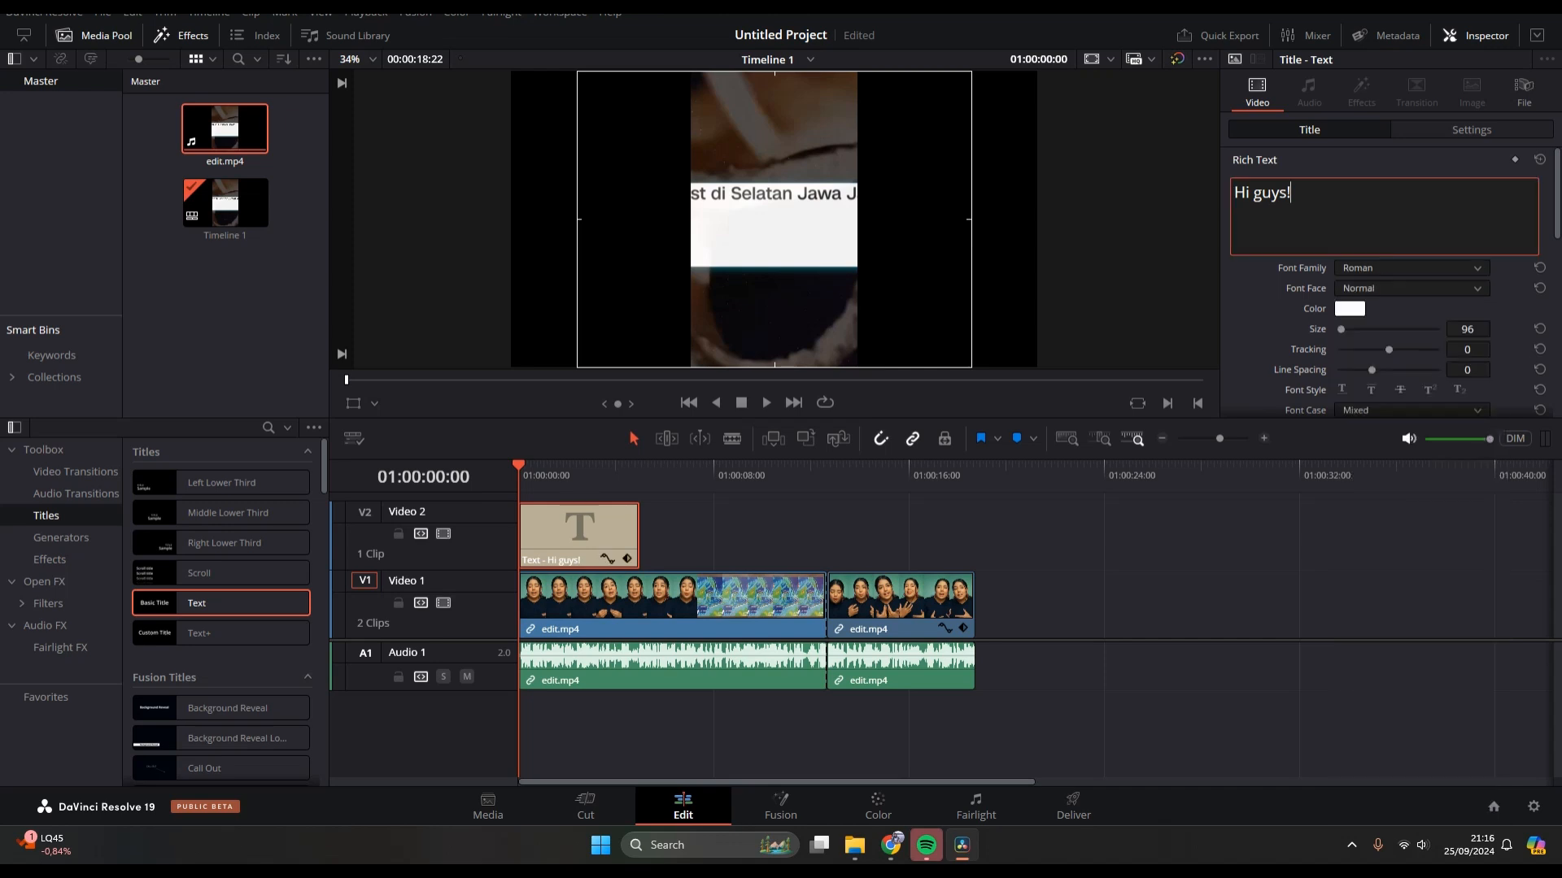
{"action": "key", "text": "ctrl+a"}
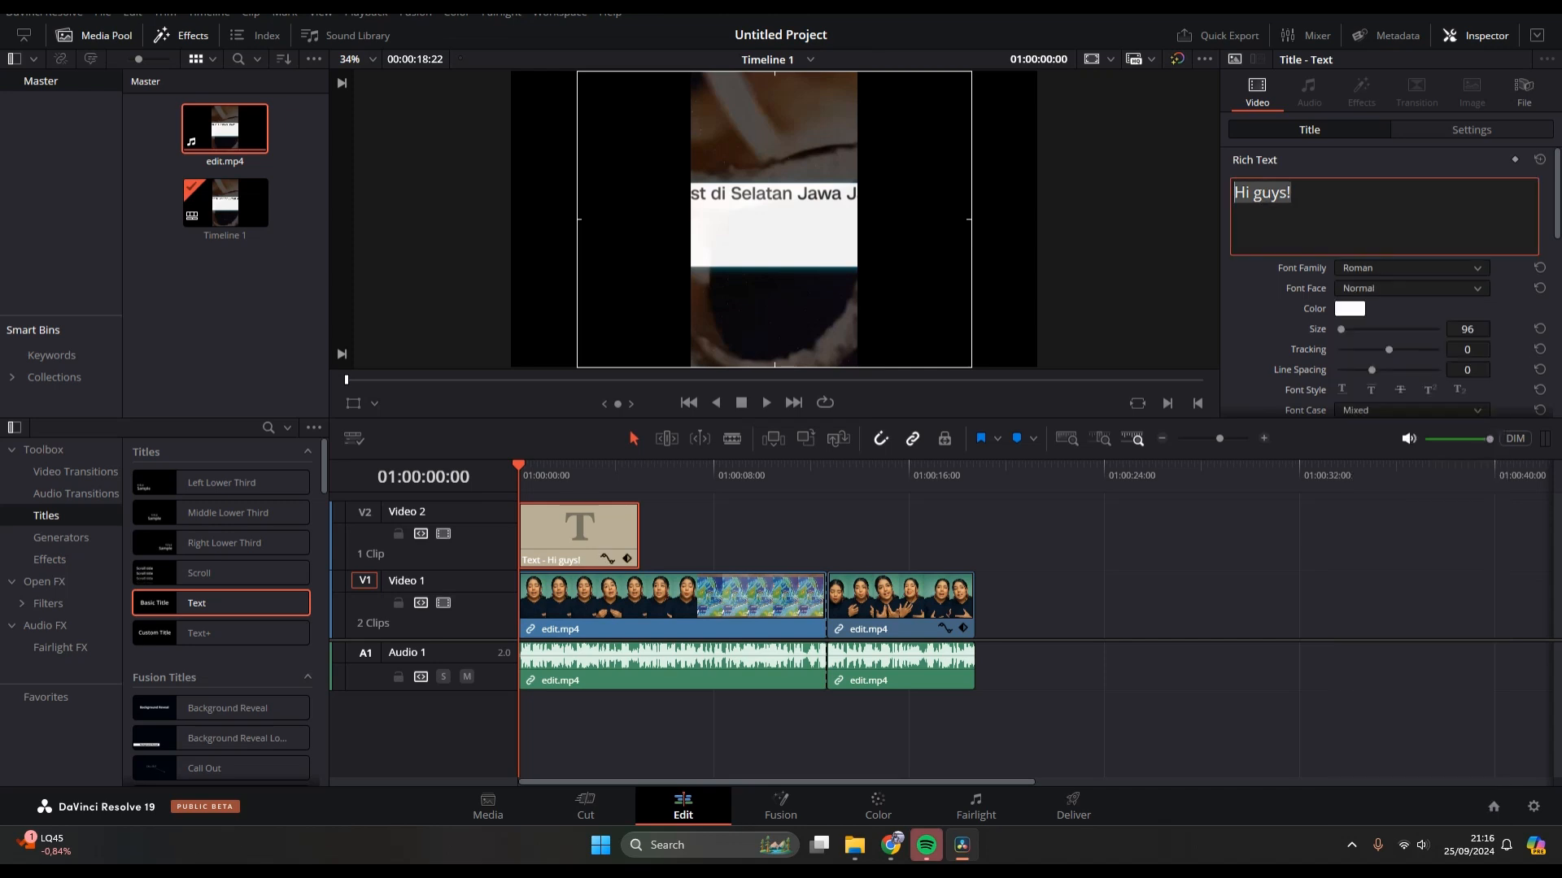
{"action": "left_click", "coordinate": [1411, 288]}
{"action": "key", "text": "Escape"}
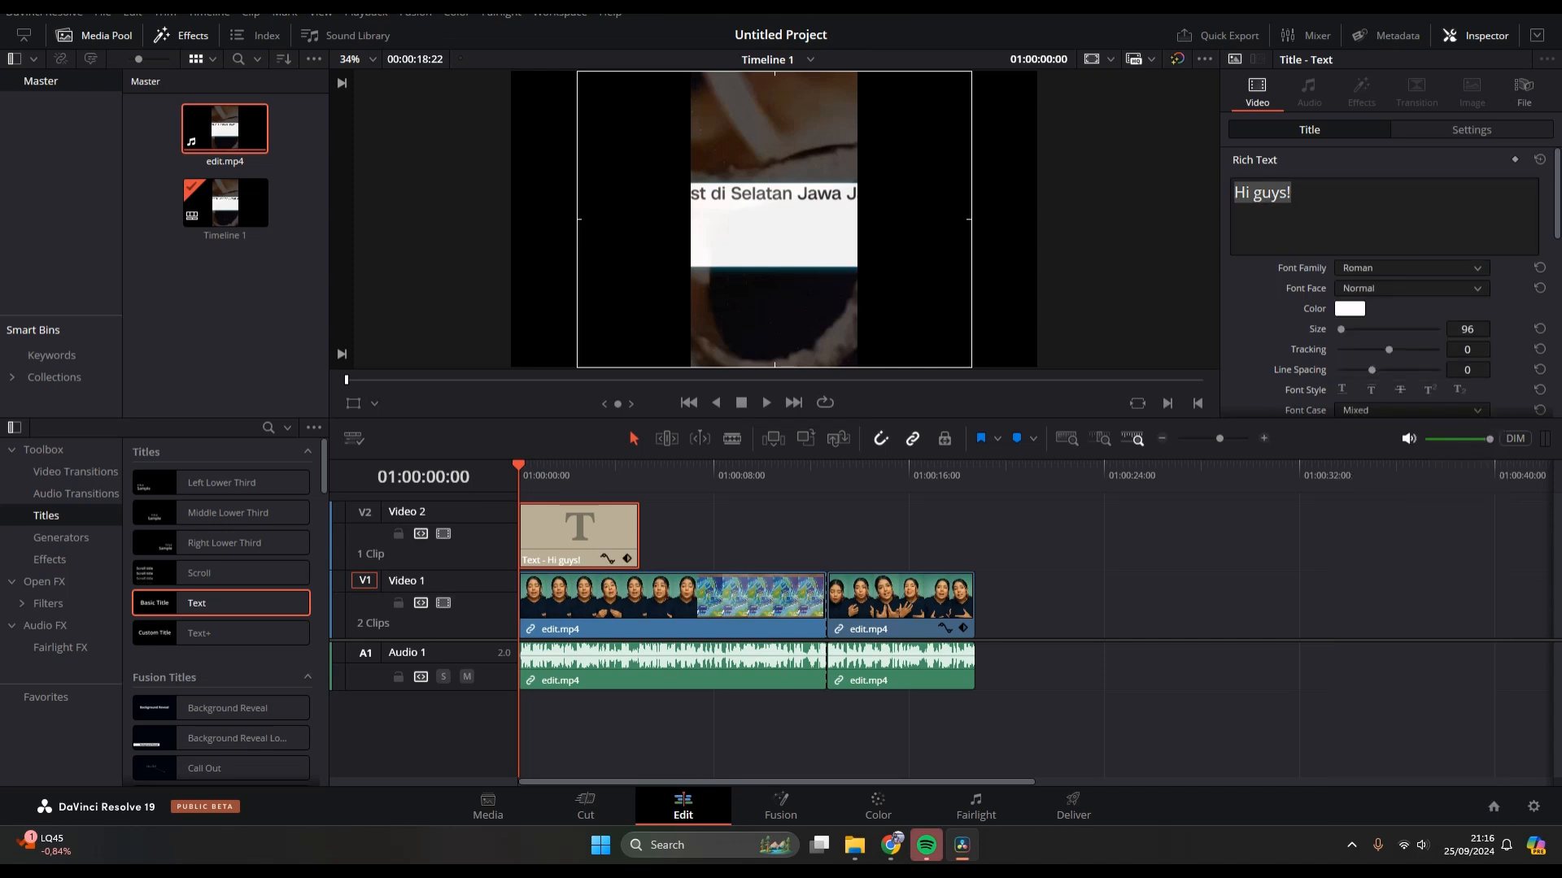
- Set the title's text color to green #22ff98
{"action": "left_click", "coordinate": [1349, 308]}
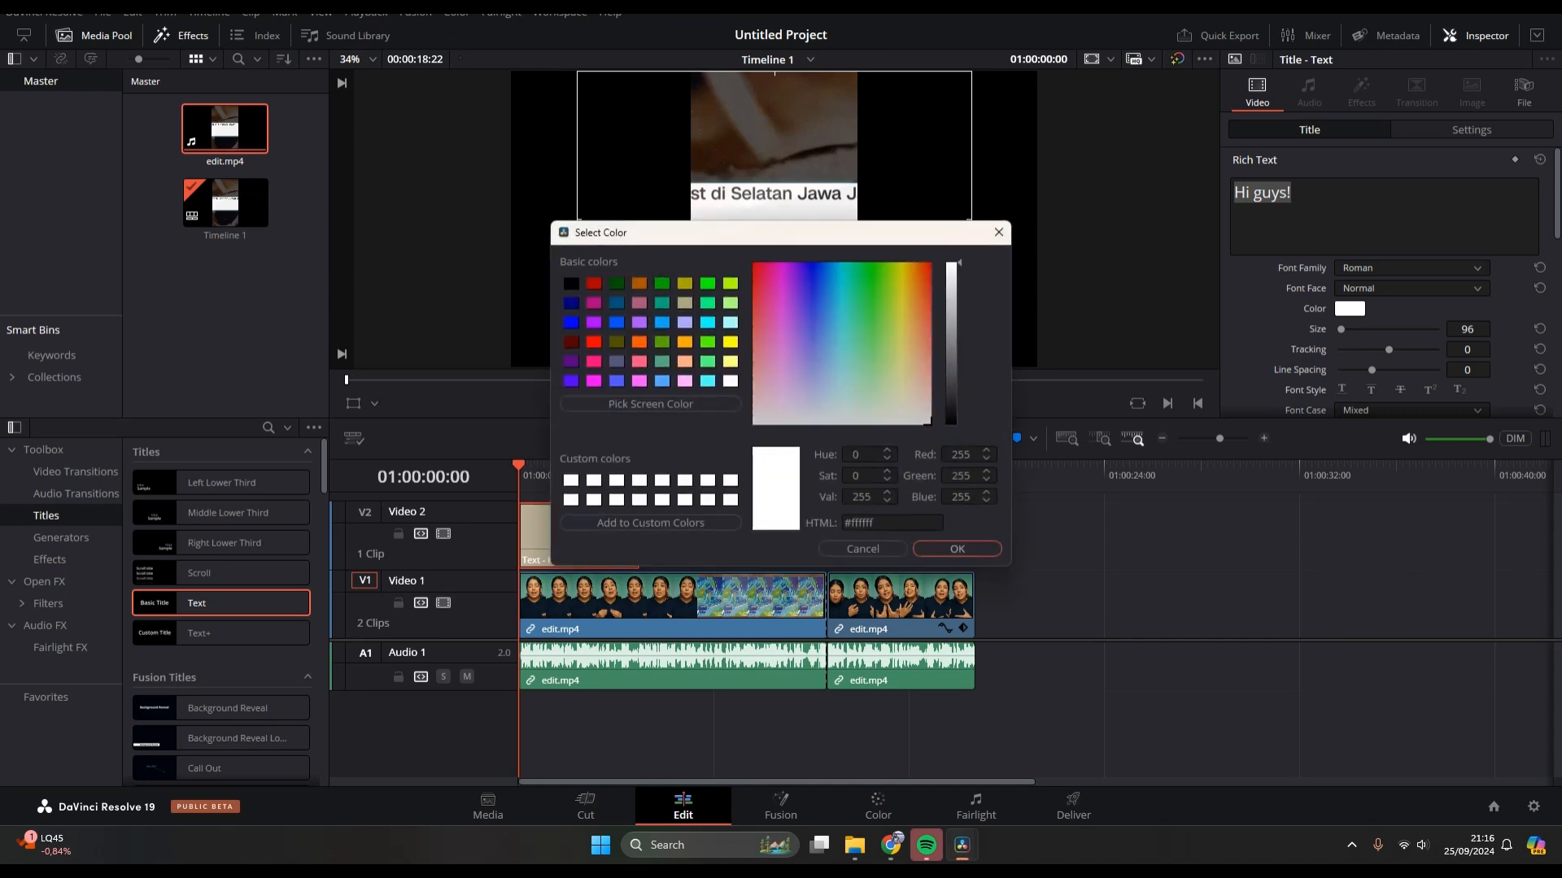
{"action": "left_click", "coordinate": [855, 284]}
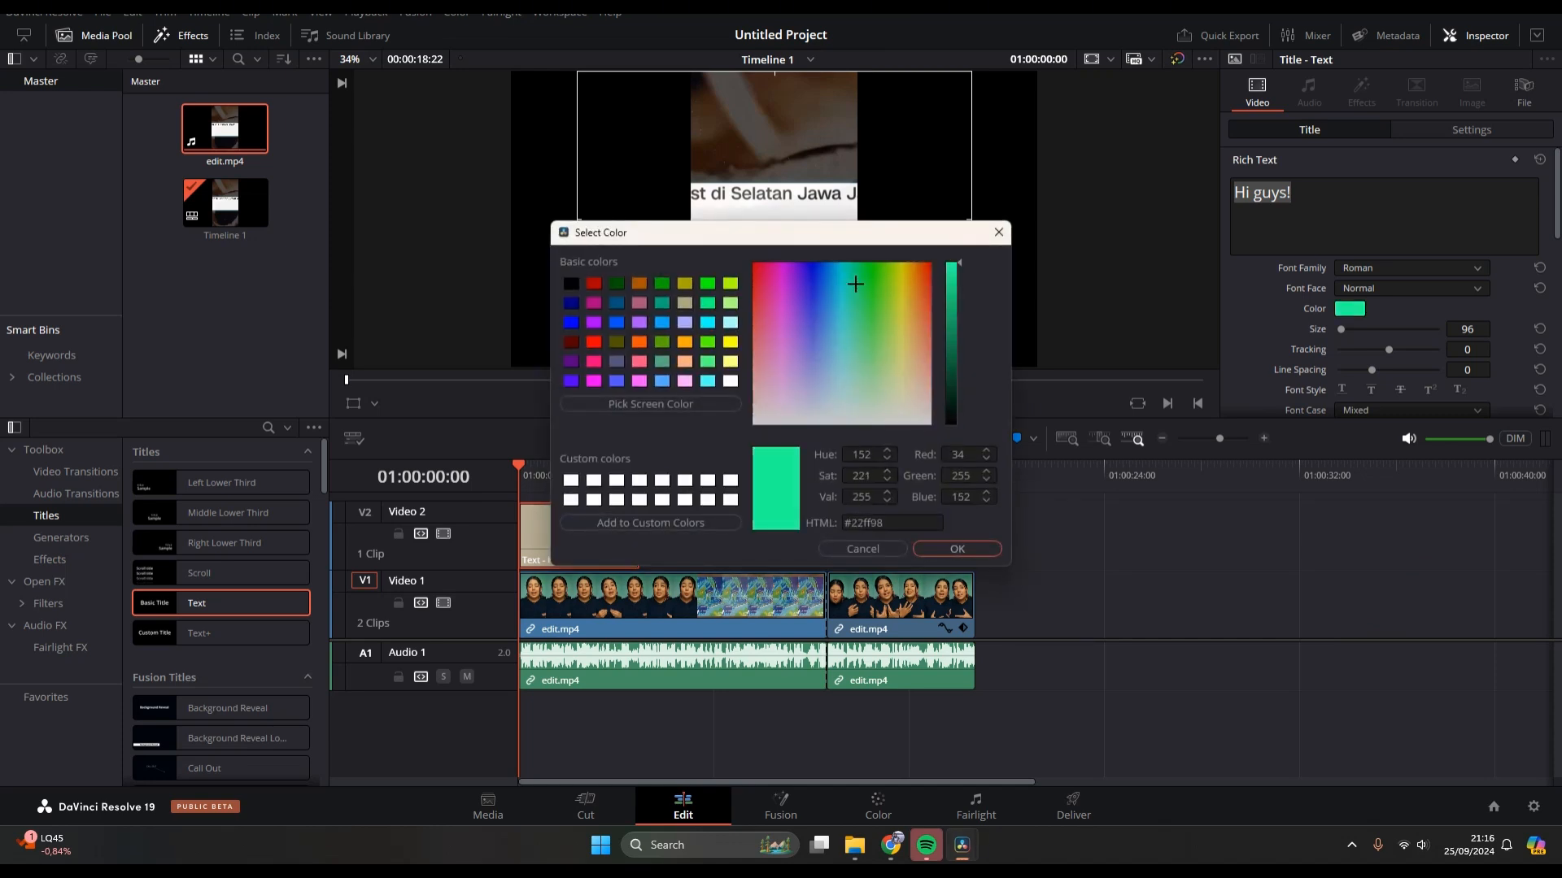
{"action": "left_click", "coordinate": [956, 549]}
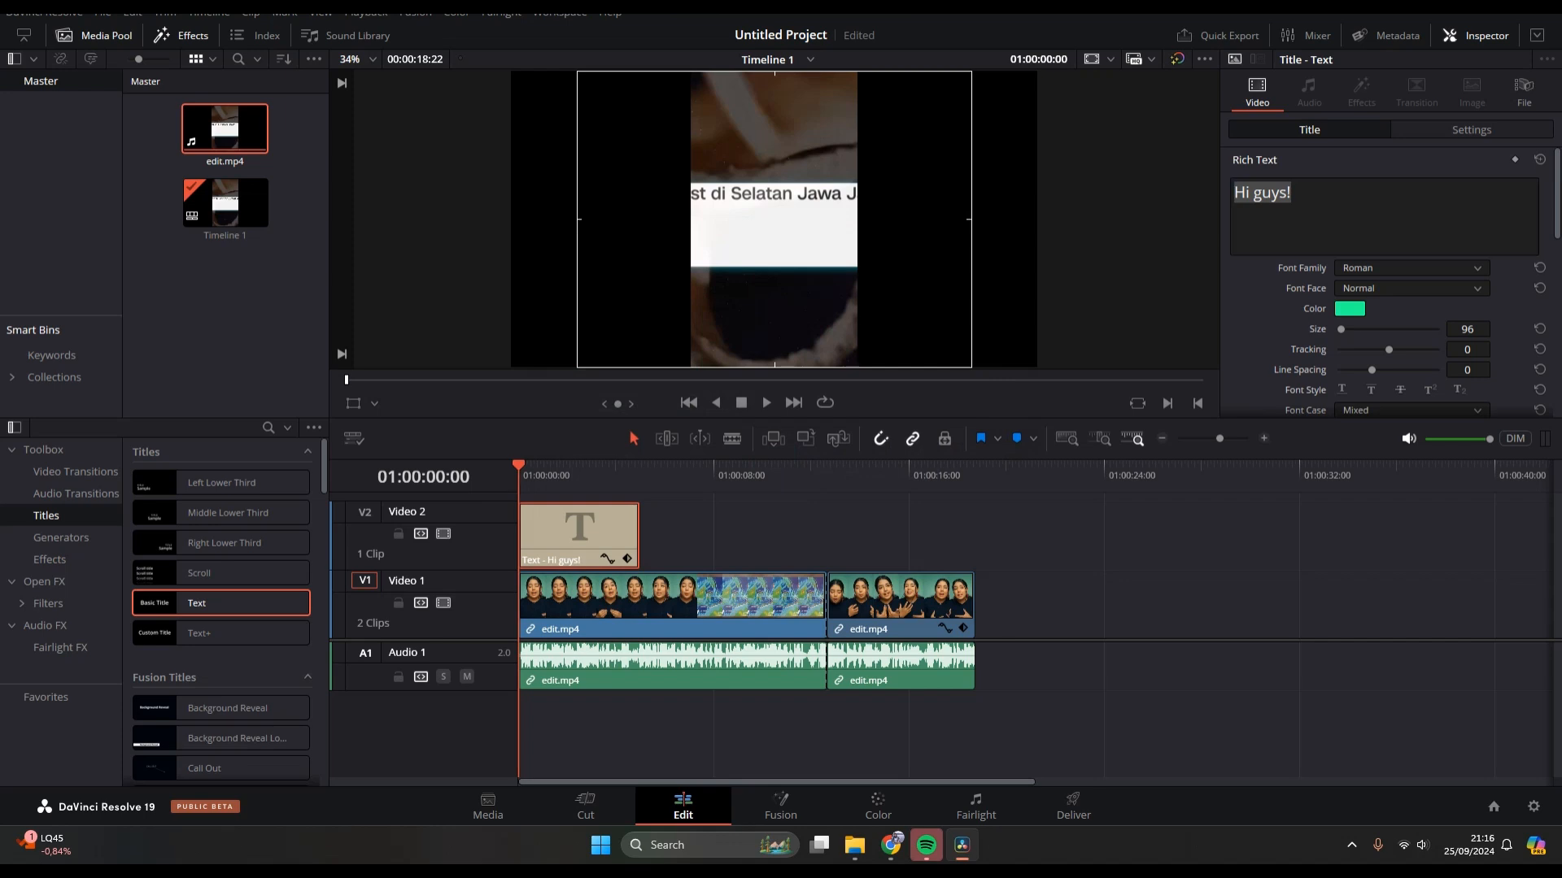
- Increase the title's text size to 467
{"action": "mouse_move", "coordinate": [519, 476]}
{"action": "left_mouse_down"}
{"action": "mouse_move", "coordinate": [581, 476]}
{"action": "mouse_move", "coordinate": [519, 476]}
{"action": "left_mouse_up"}
{"action": "scroll", "coordinate": [1391, 281], "scroll_direction": "down", "scroll_amount": 1}
{"action": "mouse_move", "coordinate": [1341, 280]}
{"action": "left_mouse_down"}
{"action": "mouse_move", "coordinate": [1368, 280]}
{"action": "mouse_move", "coordinate": [1349, 279]}
{"action": "left_mouse_up"}
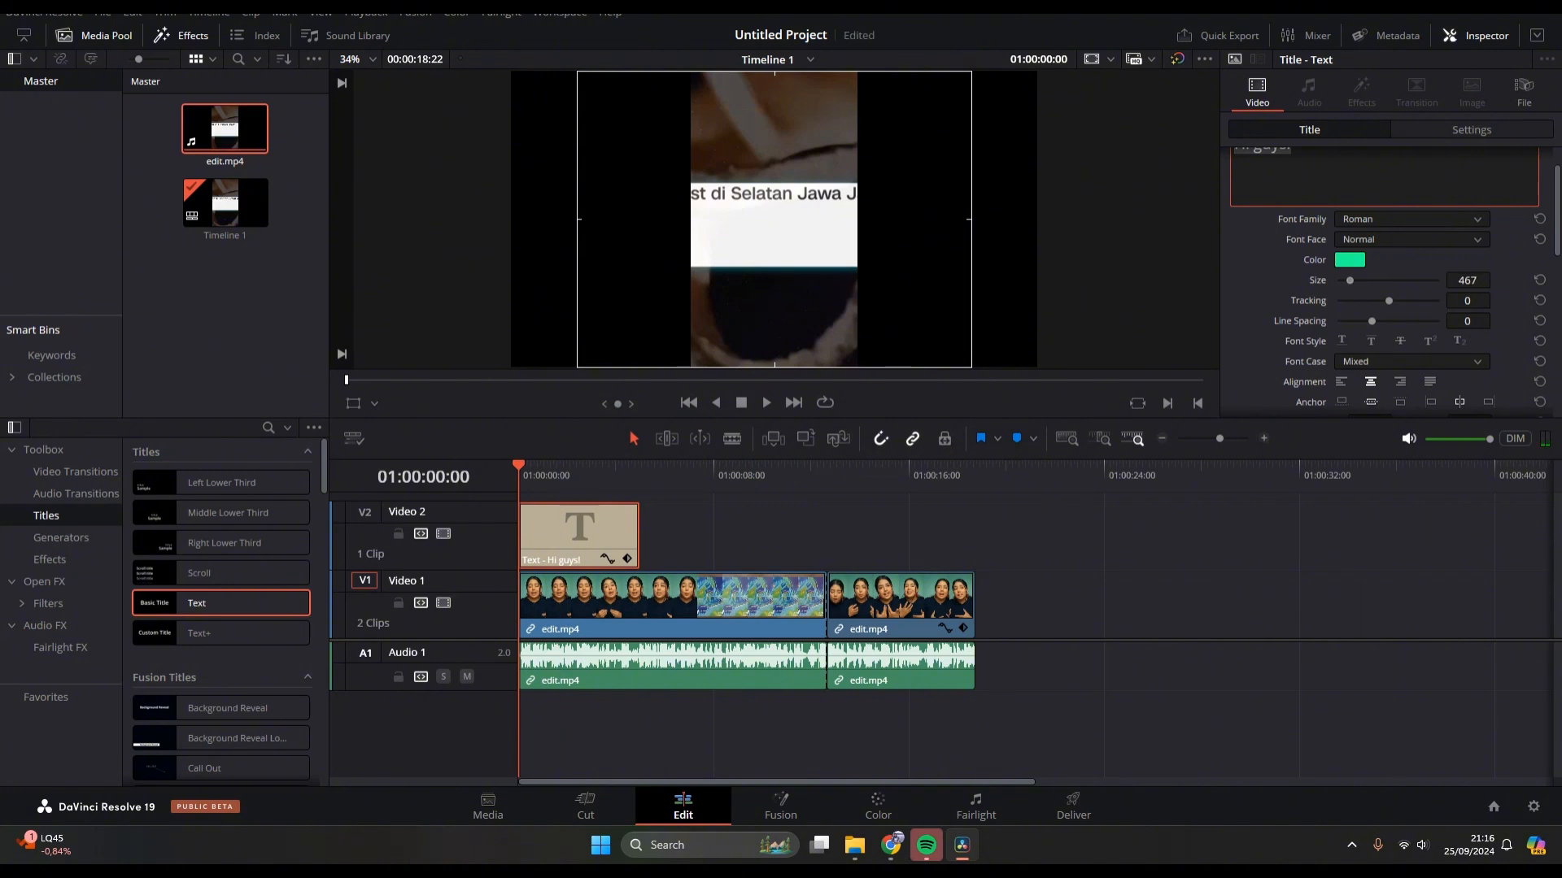
- Extend the title clip's end to about 01:00:08:00 and return the playhead to the timeline's start
{"action": "key", "text": "space"}
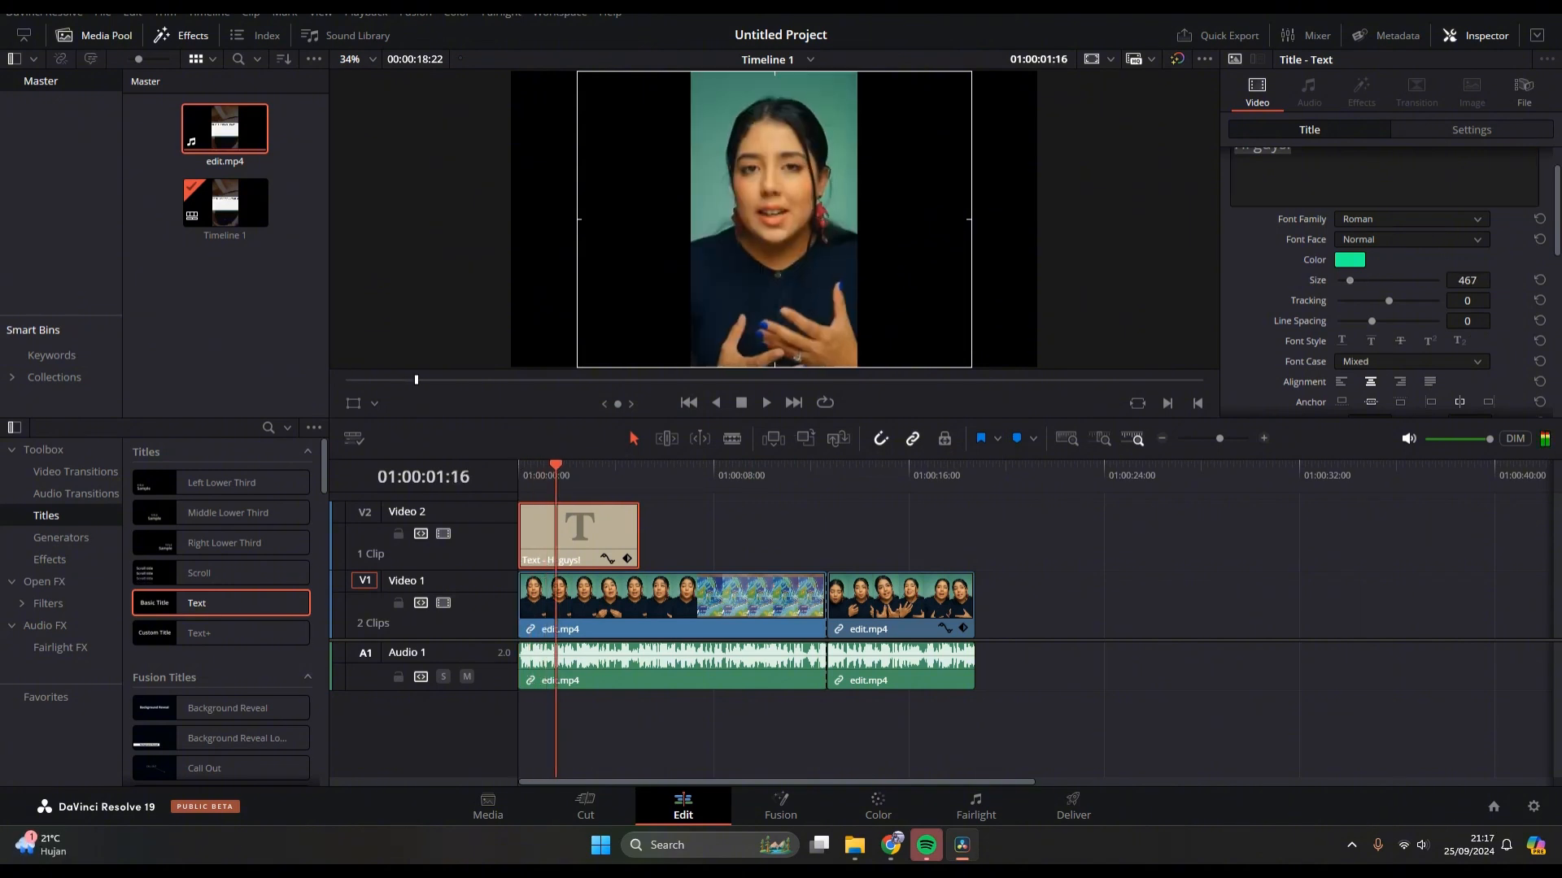
{"action": "left_click_drag", "start_coordinate": [602, 544], "coordinate": [717, 534]}
{"action": "key", "text": "Home"}
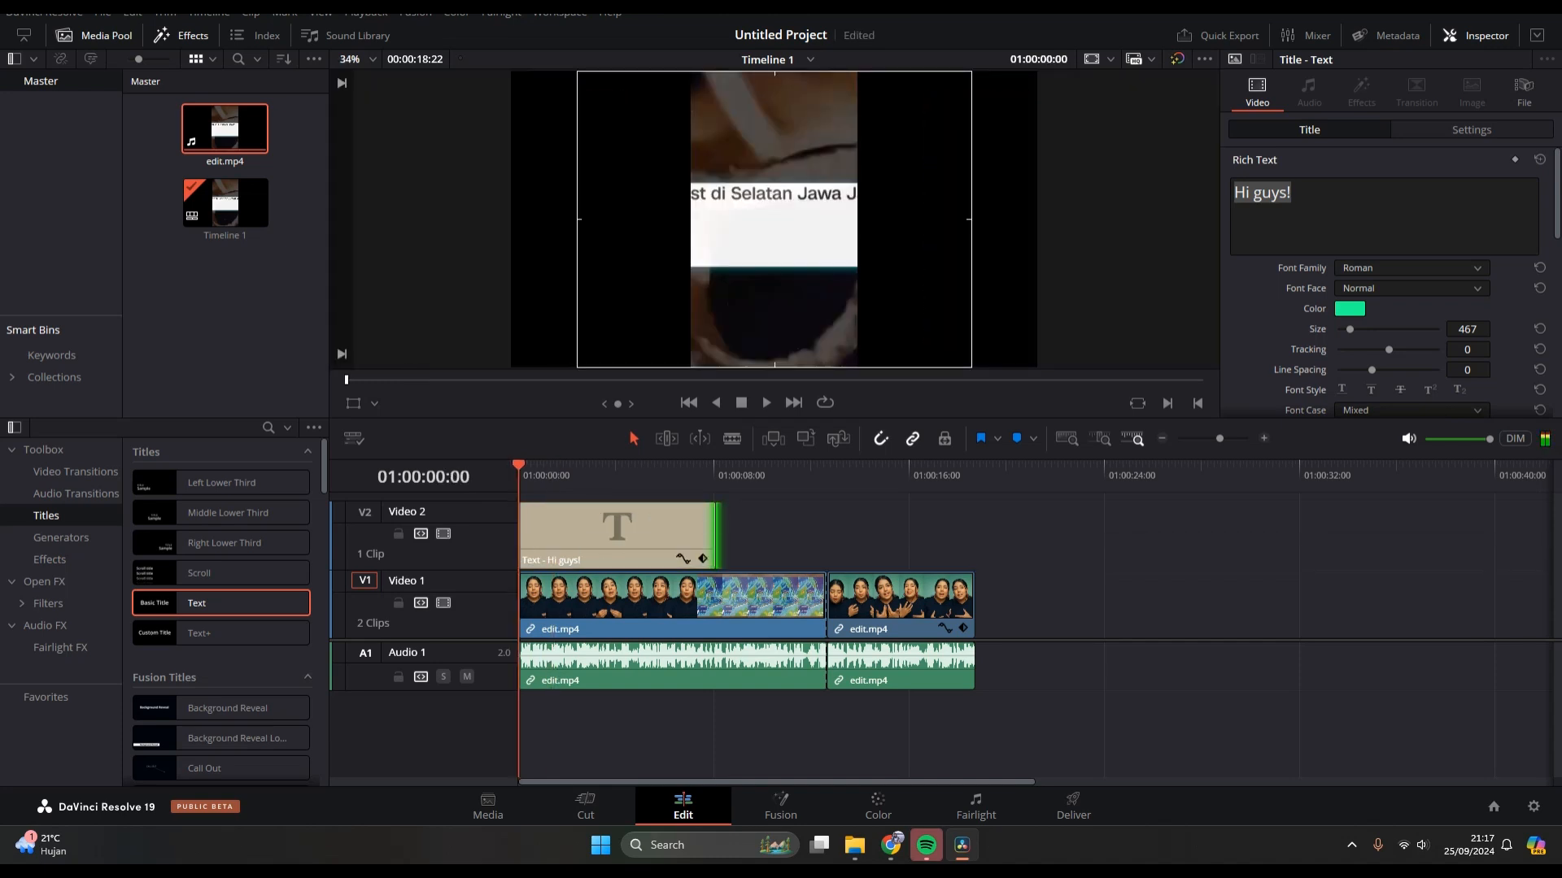
- Increase the blur of the title's drop shadow slightly and save the project
{"action": "scroll", "coordinate": [1387, 276], "scroll_direction": "down", "scroll_amount": 3}
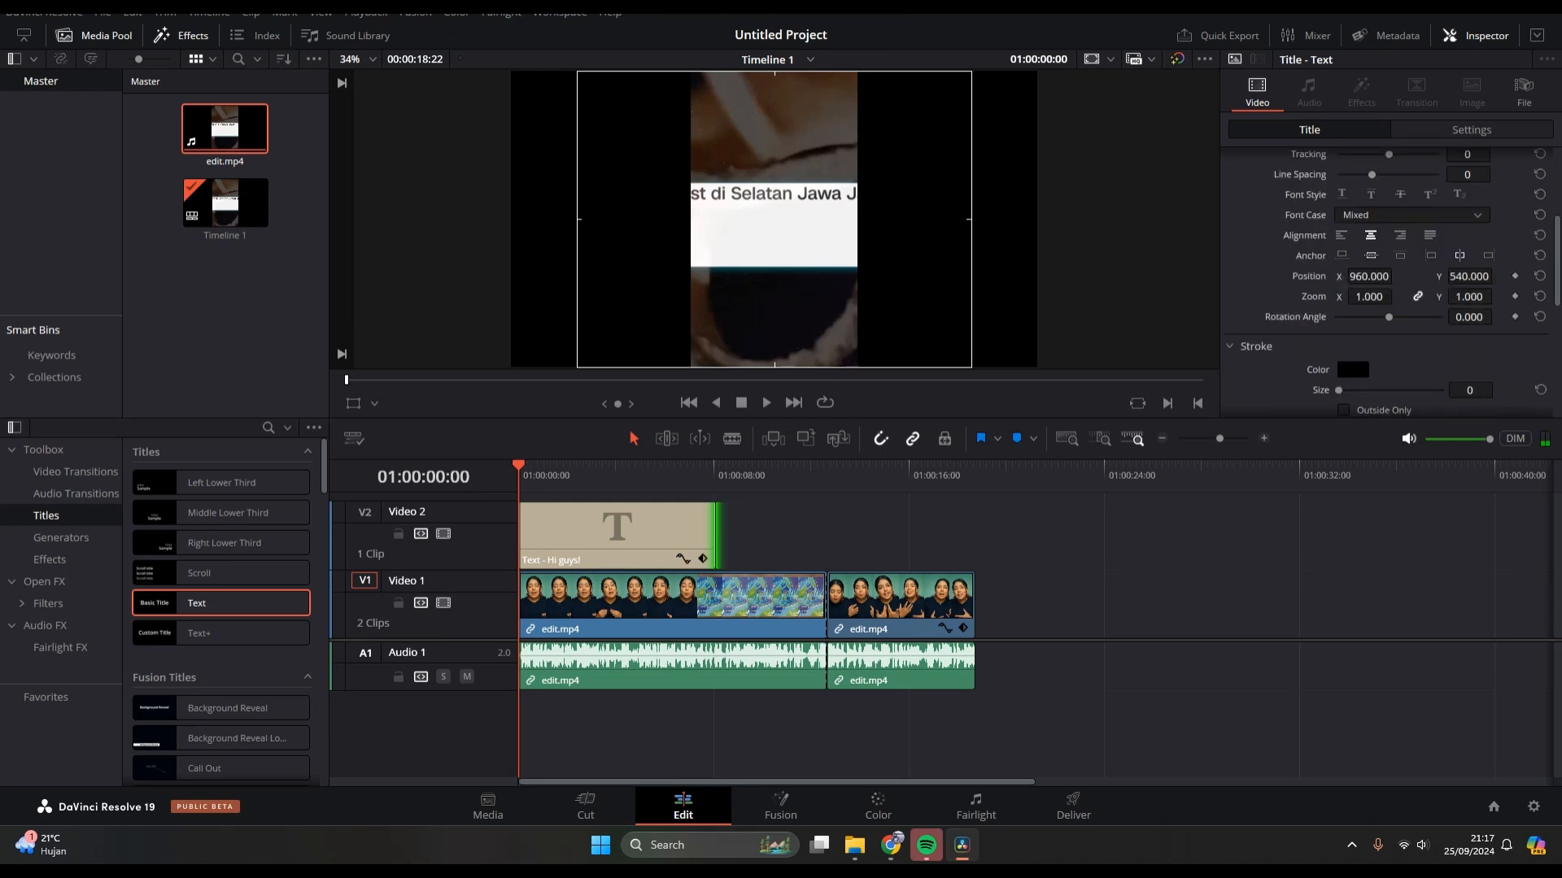
{"action": "scroll", "coordinate": [1387, 276], "scroll_direction": "up", "scroll_amount": 1}
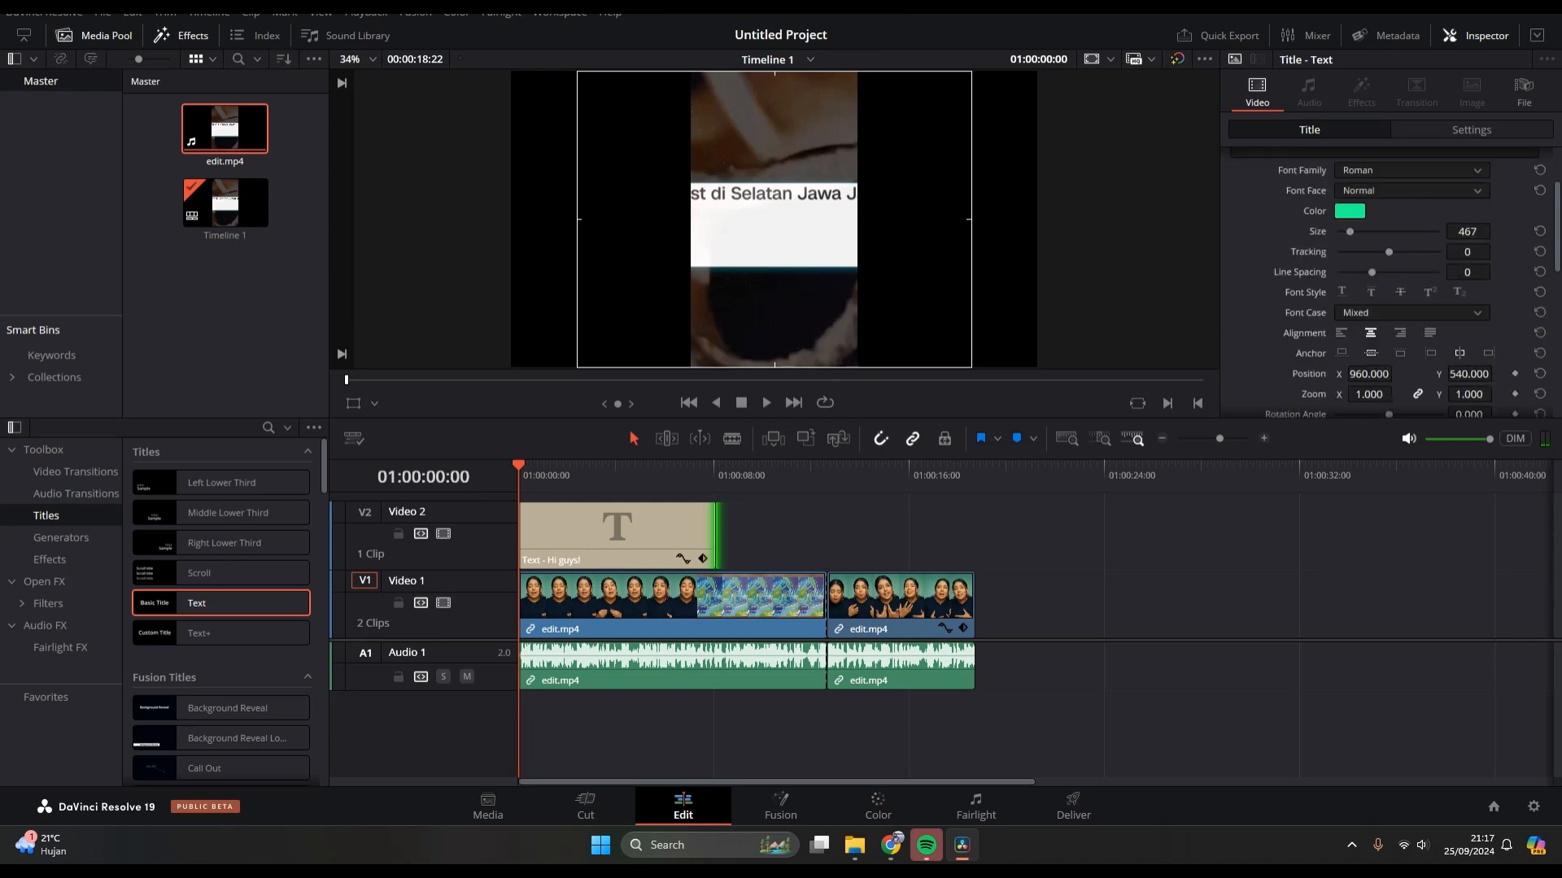
{"action": "scroll", "coordinate": [1387, 276], "scroll_direction": "down", "scroll_amount": 2}
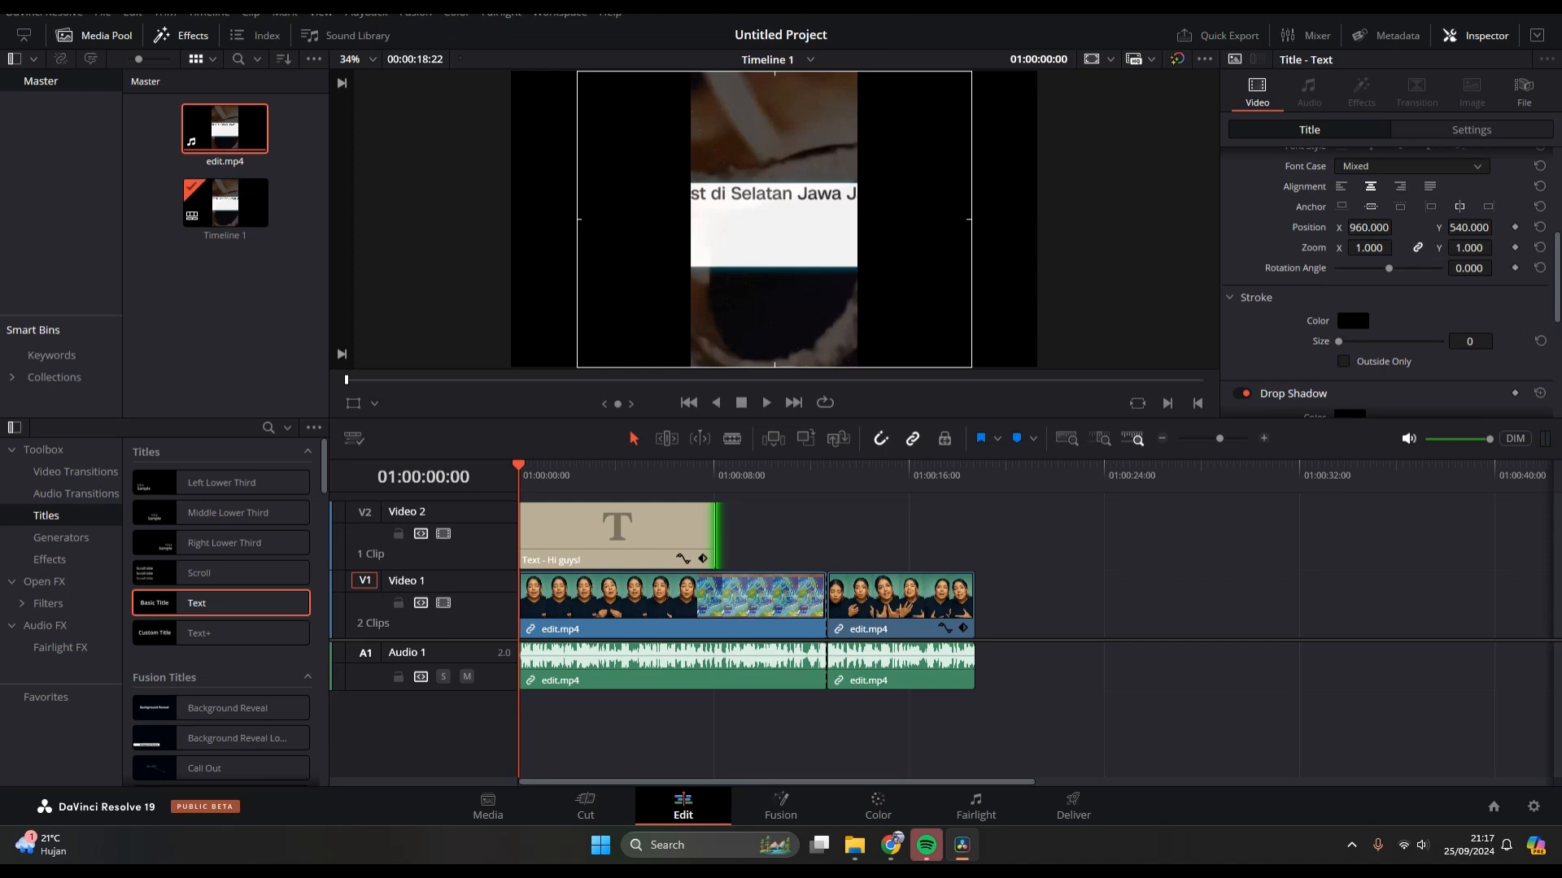
{"action": "scroll", "coordinate": [1387, 277], "scroll_direction": "down", "scroll_amount": 3}
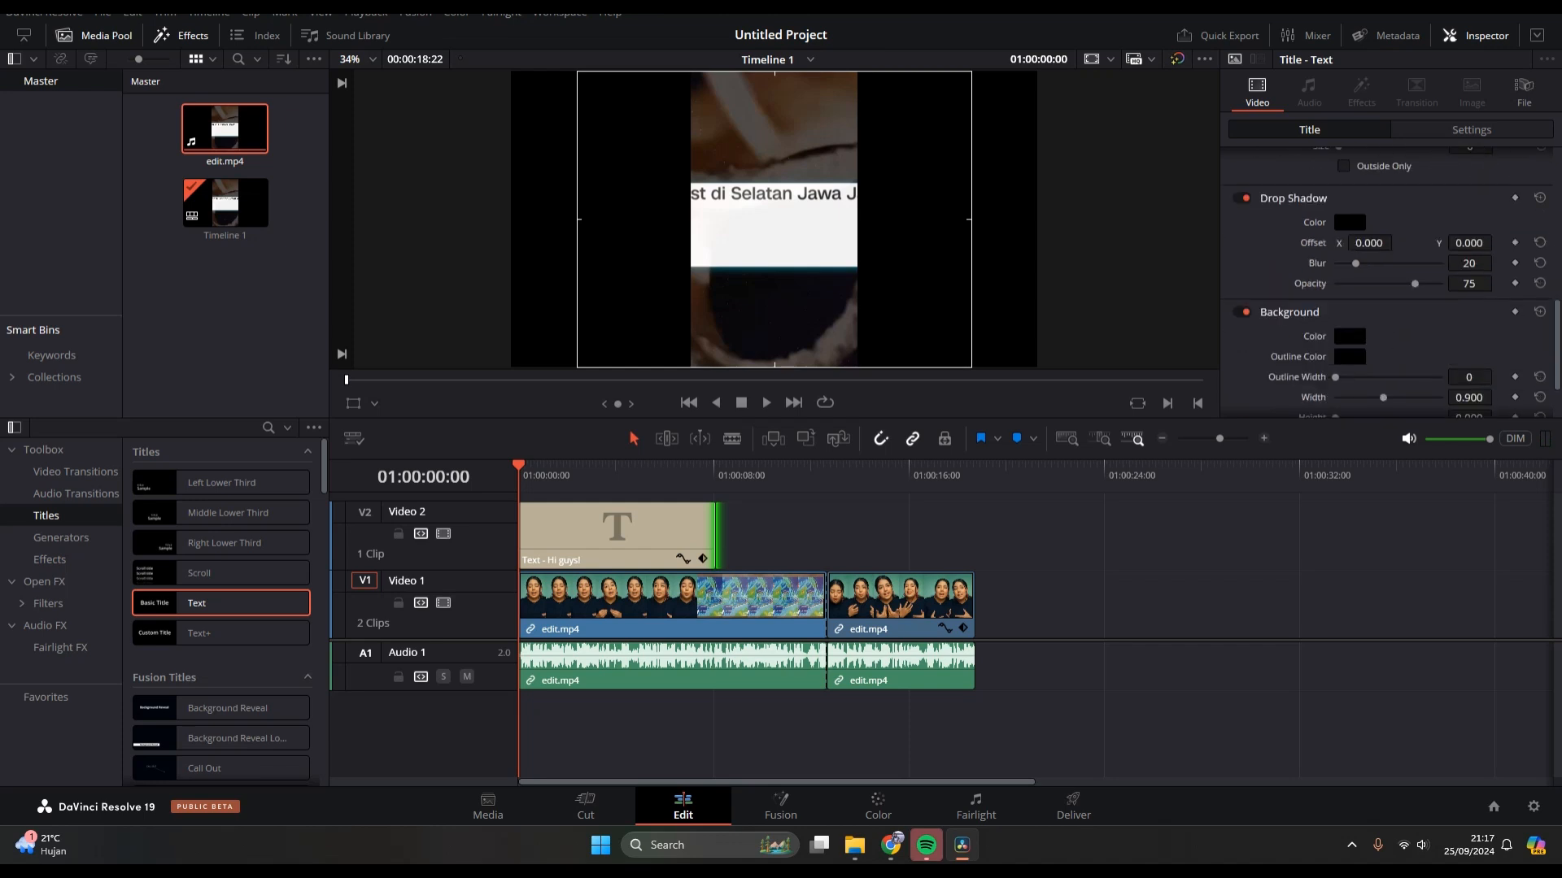
{"action": "left_click_drag", "start_coordinate": [1355, 263], "coordinate": [1365, 263]}
{"action": "key", "text": "ctrl+s"}
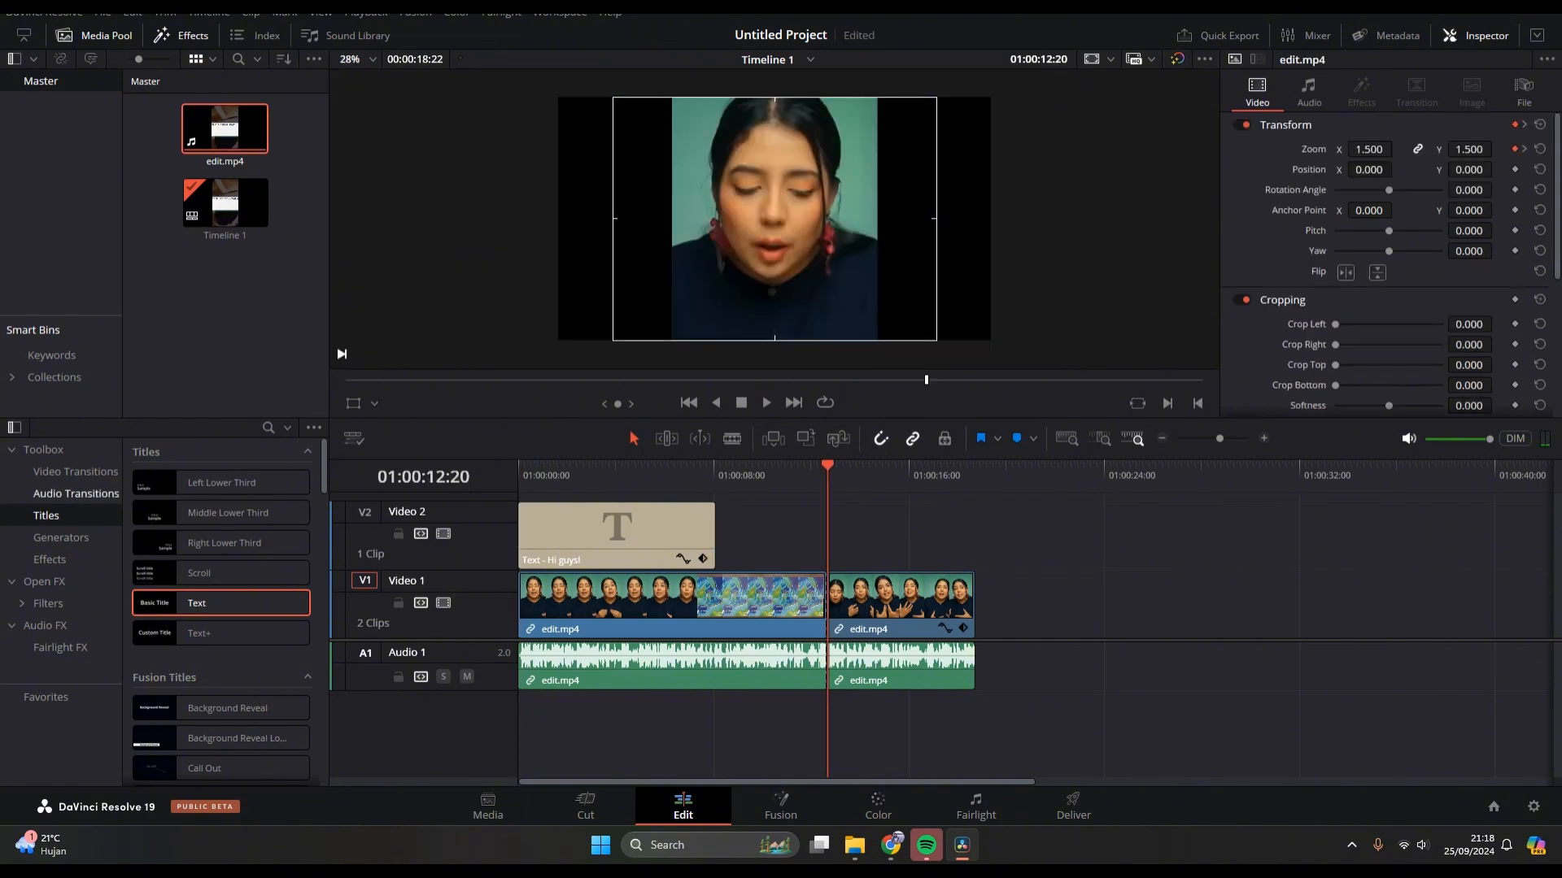
- Place the playhead at 01:00:12:07 and select the edit point at the start of the second clip
{"action": "key", "text": "space"}
{"action": "key", "text": "space"}
{"action": "left_click", "coordinate": [817, 475]}
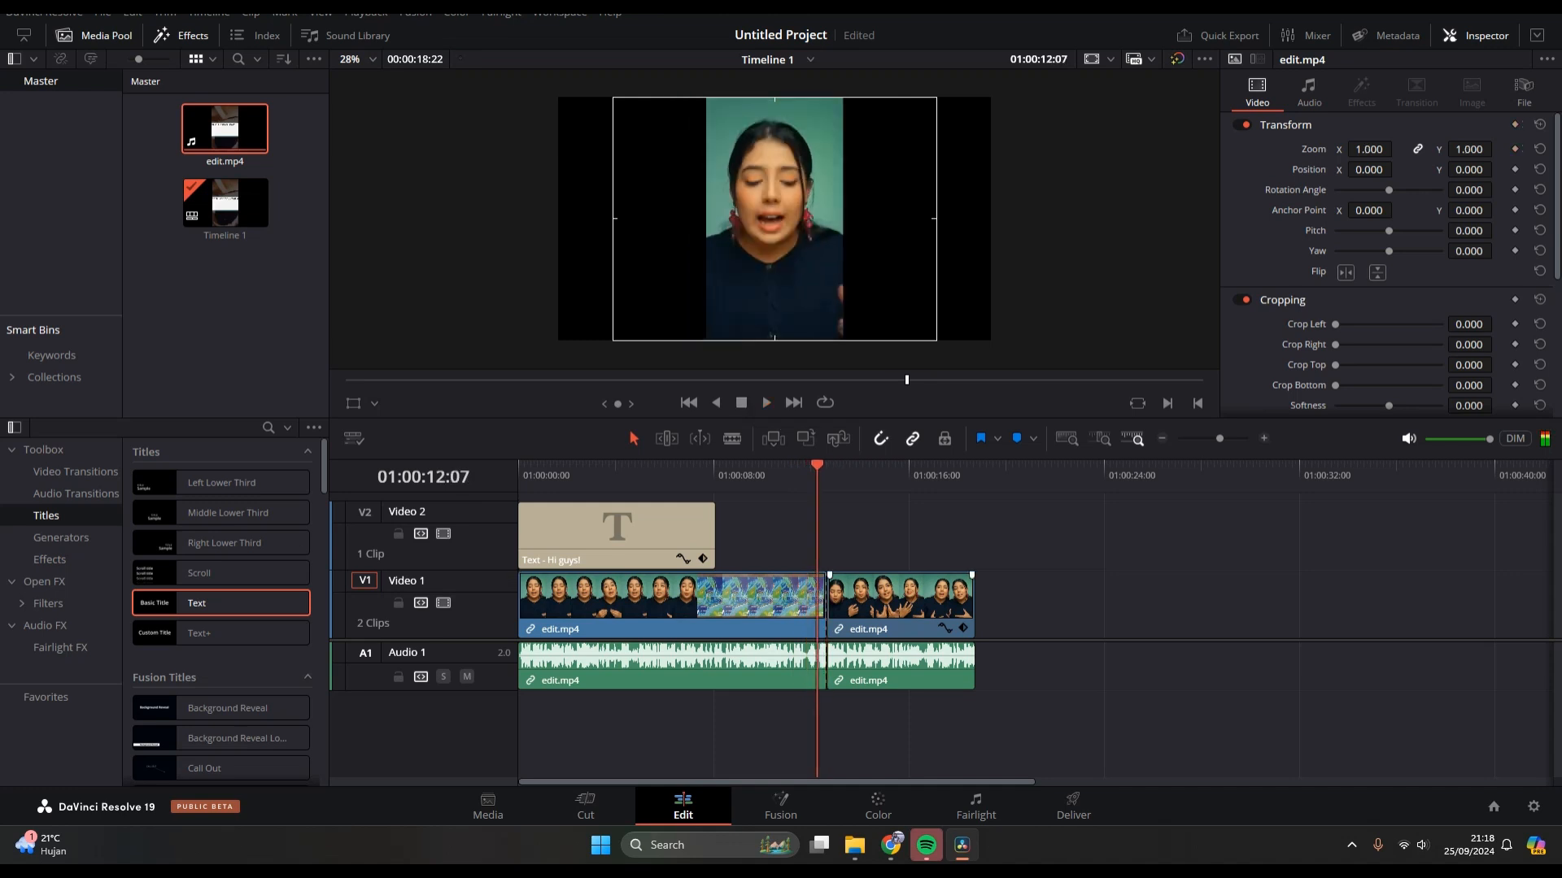
{"action": "left_click", "coordinate": [830, 610]}
- Apply a Center Wipe video transition at the cut between the two edit.mp4 clips on Video 1
{"action": "left_click", "coordinate": [75, 472]}
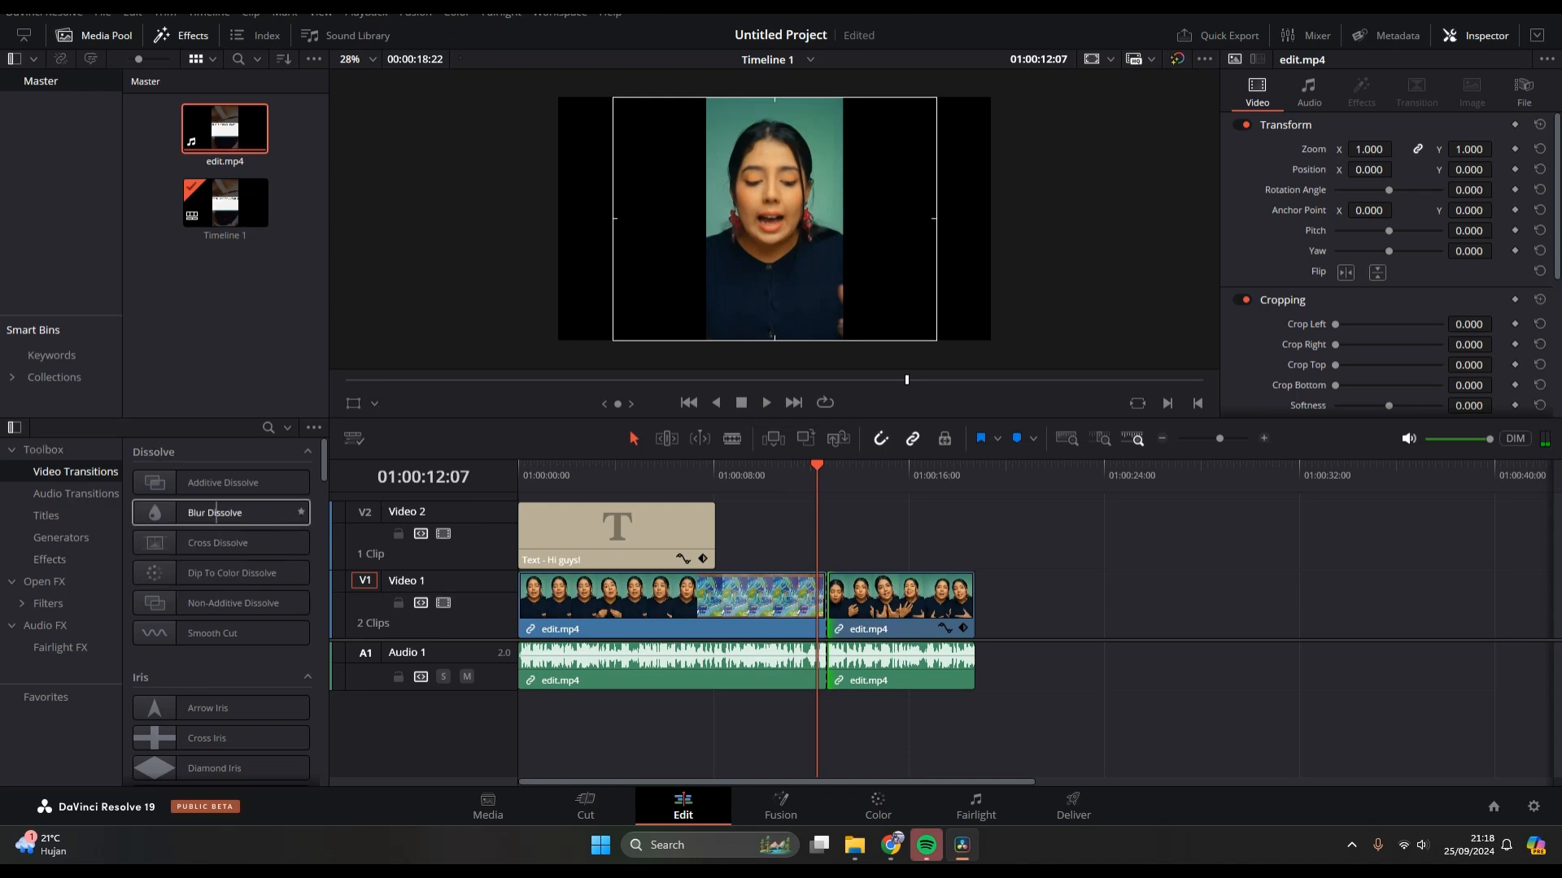
{"action": "left_click", "coordinate": [216, 512]}
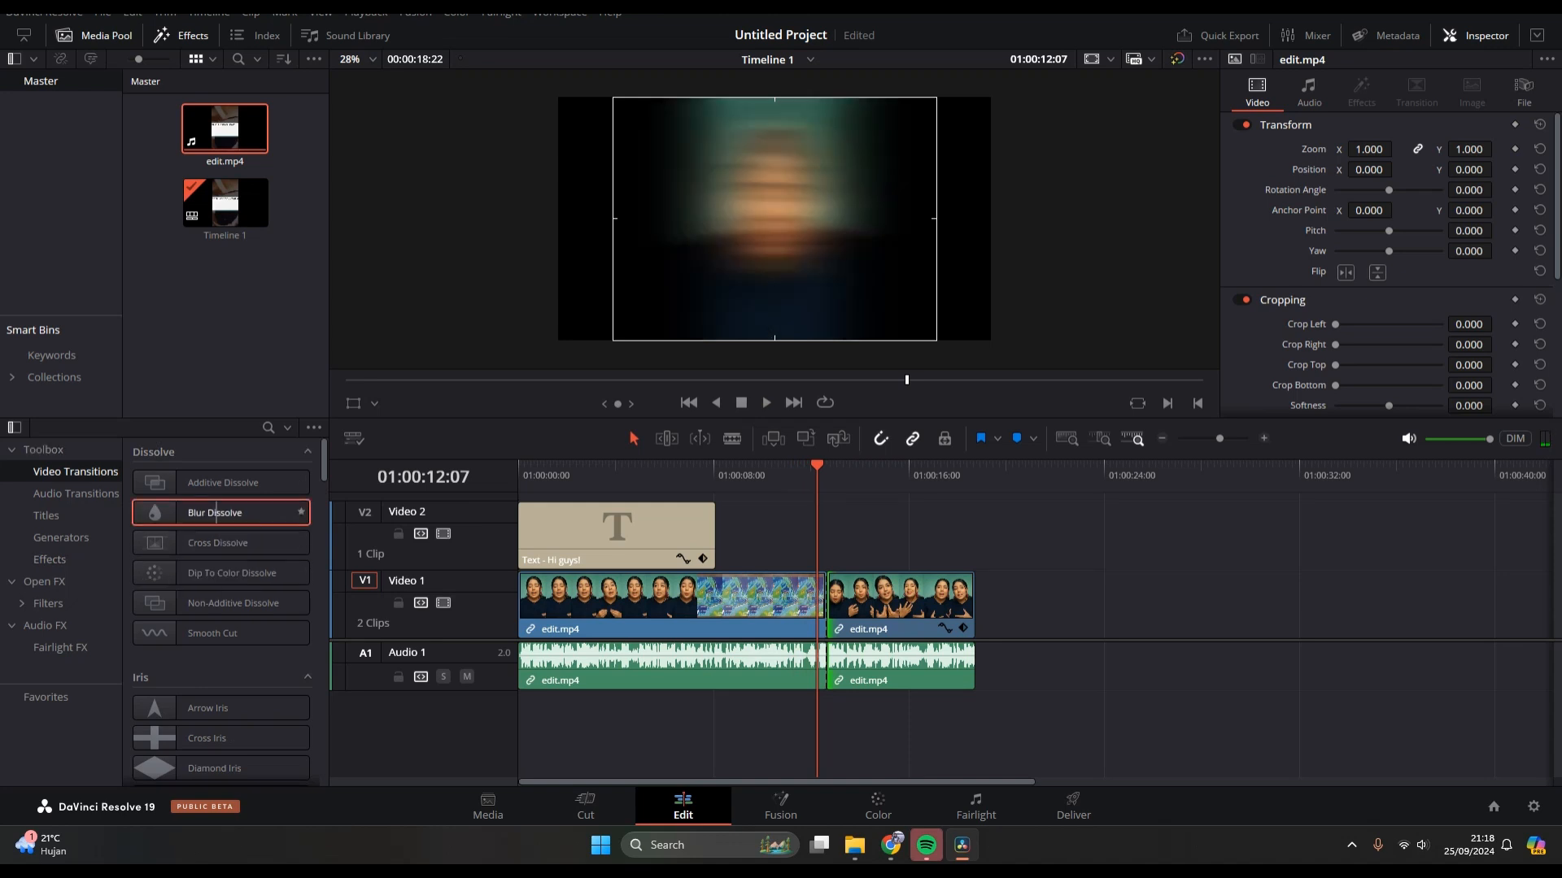
{"action": "left_click", "coordinate": [220, 573]}
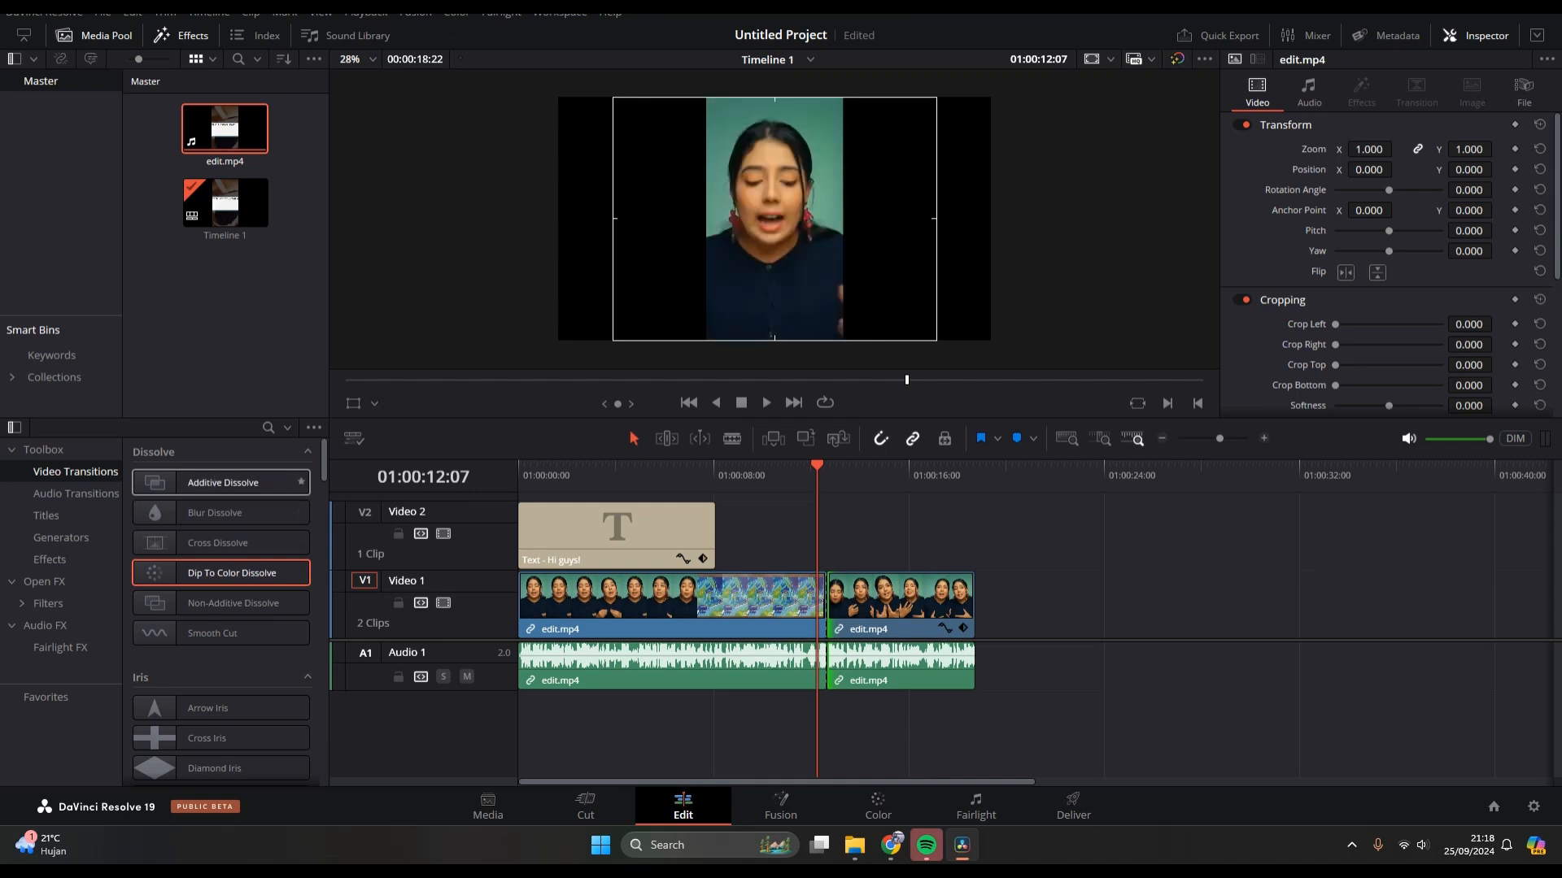
{"action": "scroll", "coordinate": [216, 578], "scroll_direction": "down", "scroll_amount": 3}
{"action": "left_click", "coordinate": [210, 584]}
{"action": "scroll", "coordinate": [204, 594], "scroll_direction": "down", "scroll_amount": 5}
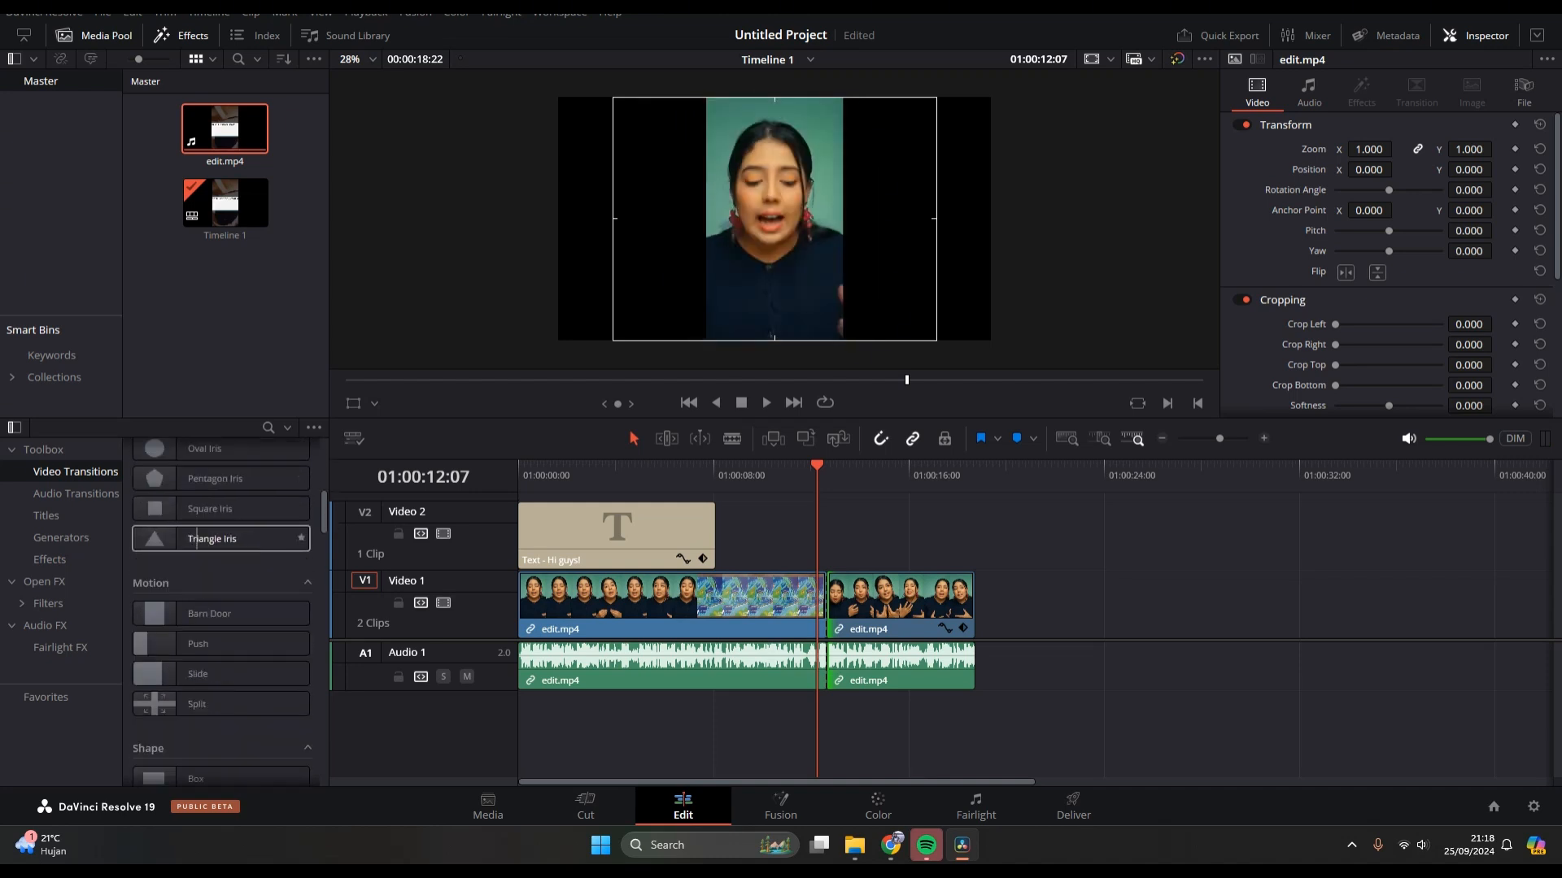
{"action": "left_click", "coordinate": [189, 613]}
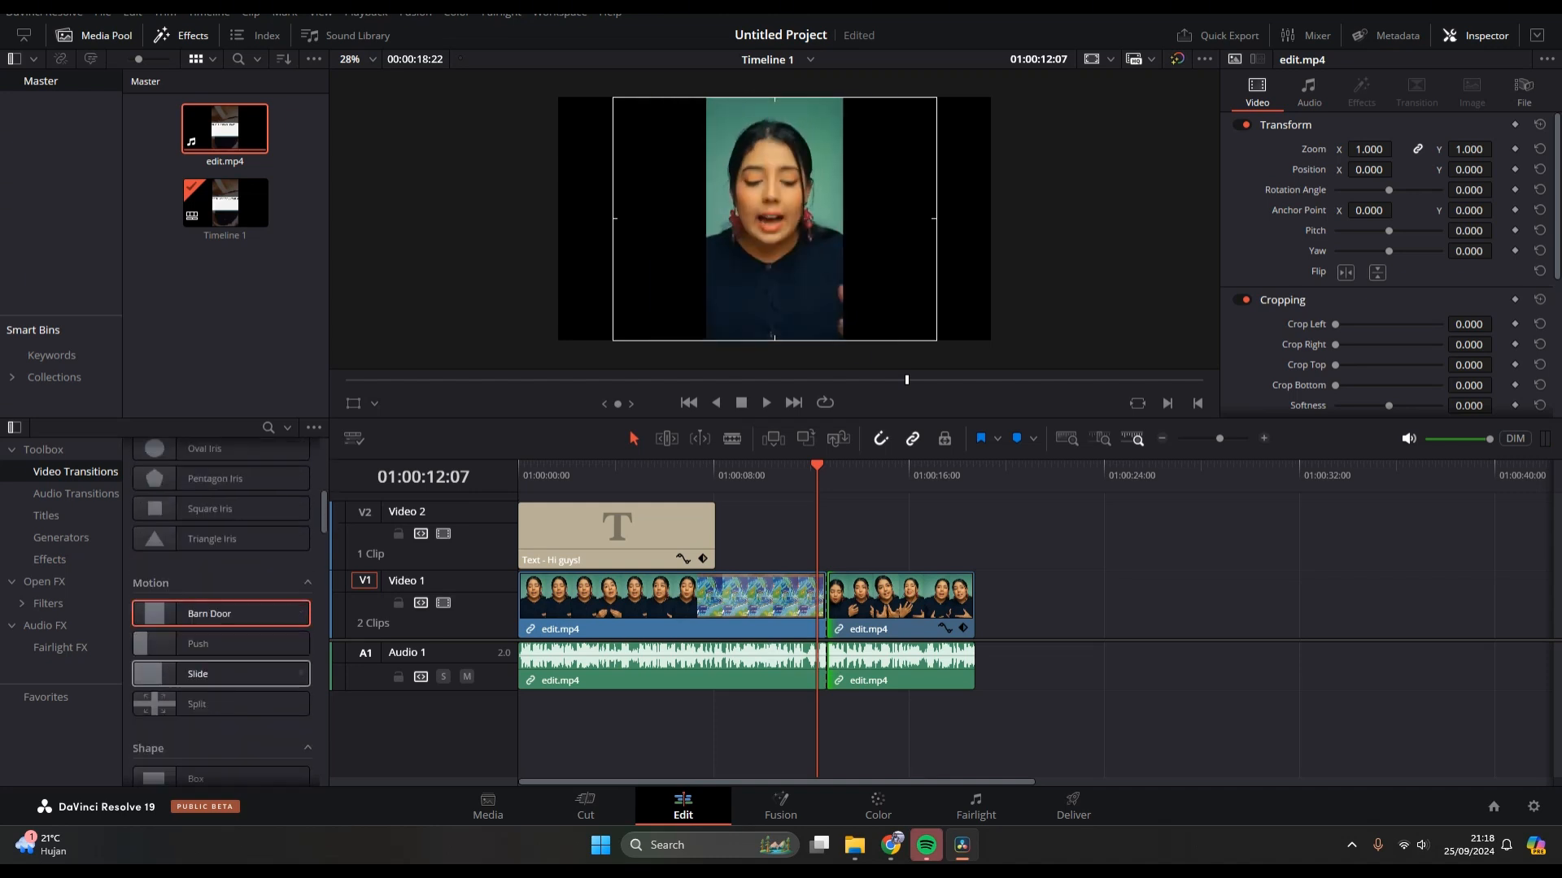
{"action": "scroll", "coordinate": [195, 626], "scroll_direction": "down", "scroll_amount": 4}
{"action": "scroll", "coordinate": [234, 666], "scroll_direction": "down", "scroll_amount": 2}
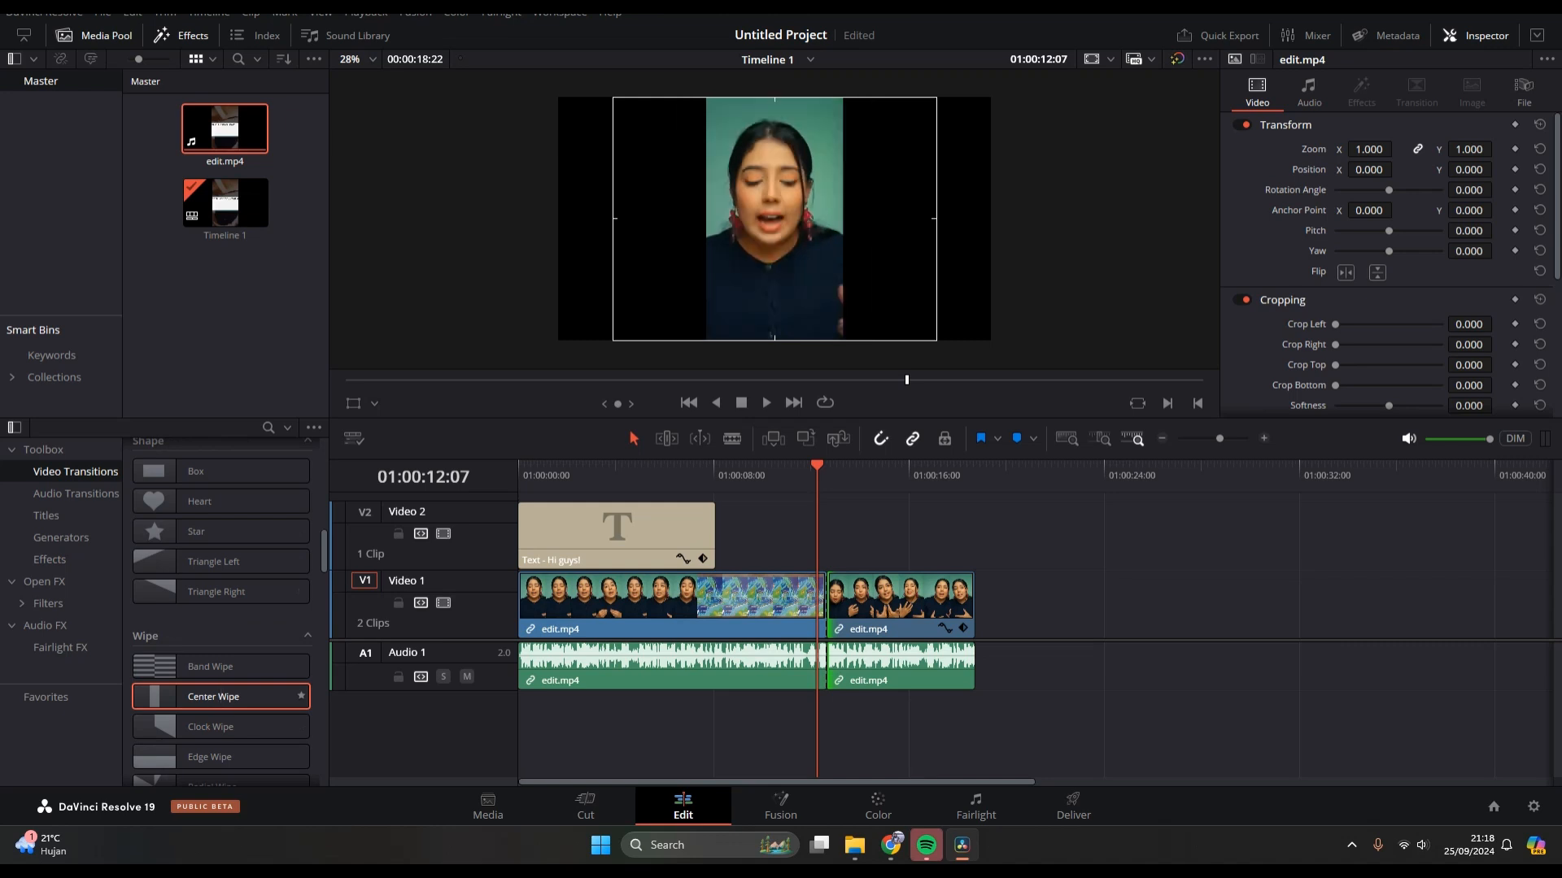
{"action": "left_click_drag", "start_coordinate": [221, 696], "coordinate": [827, 594]}
- Play back the transition from shortly before the cut and return the playhead to the timeline's start
{"action": "left_click_drag", "start_coordinate": [816, 466], "coordinate": [773, 466]}
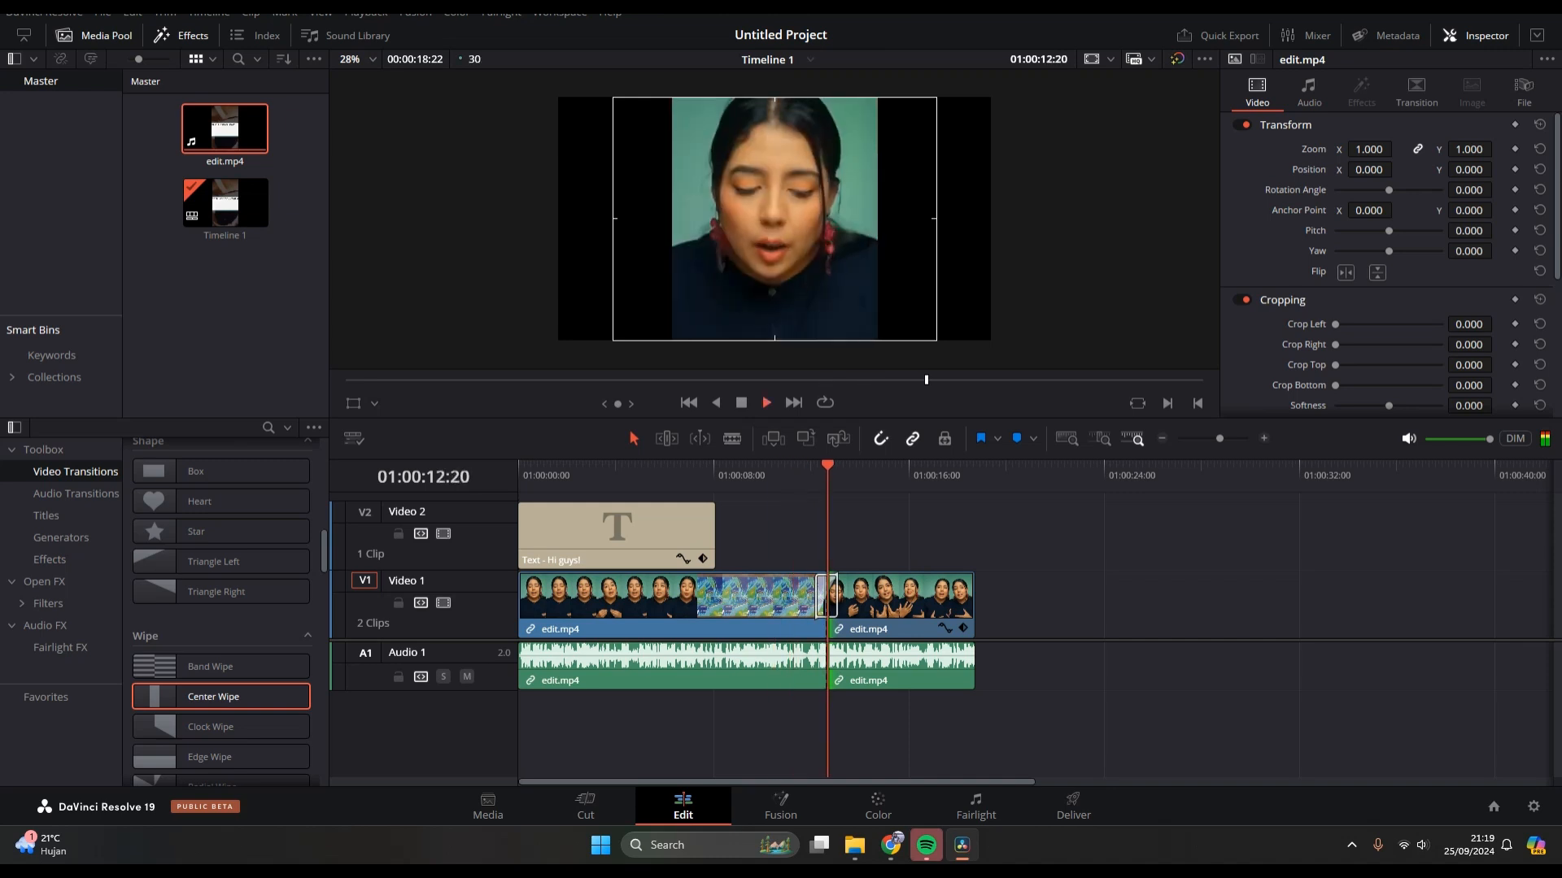
{"action": "left_click", "coordinate": [742, 403]}
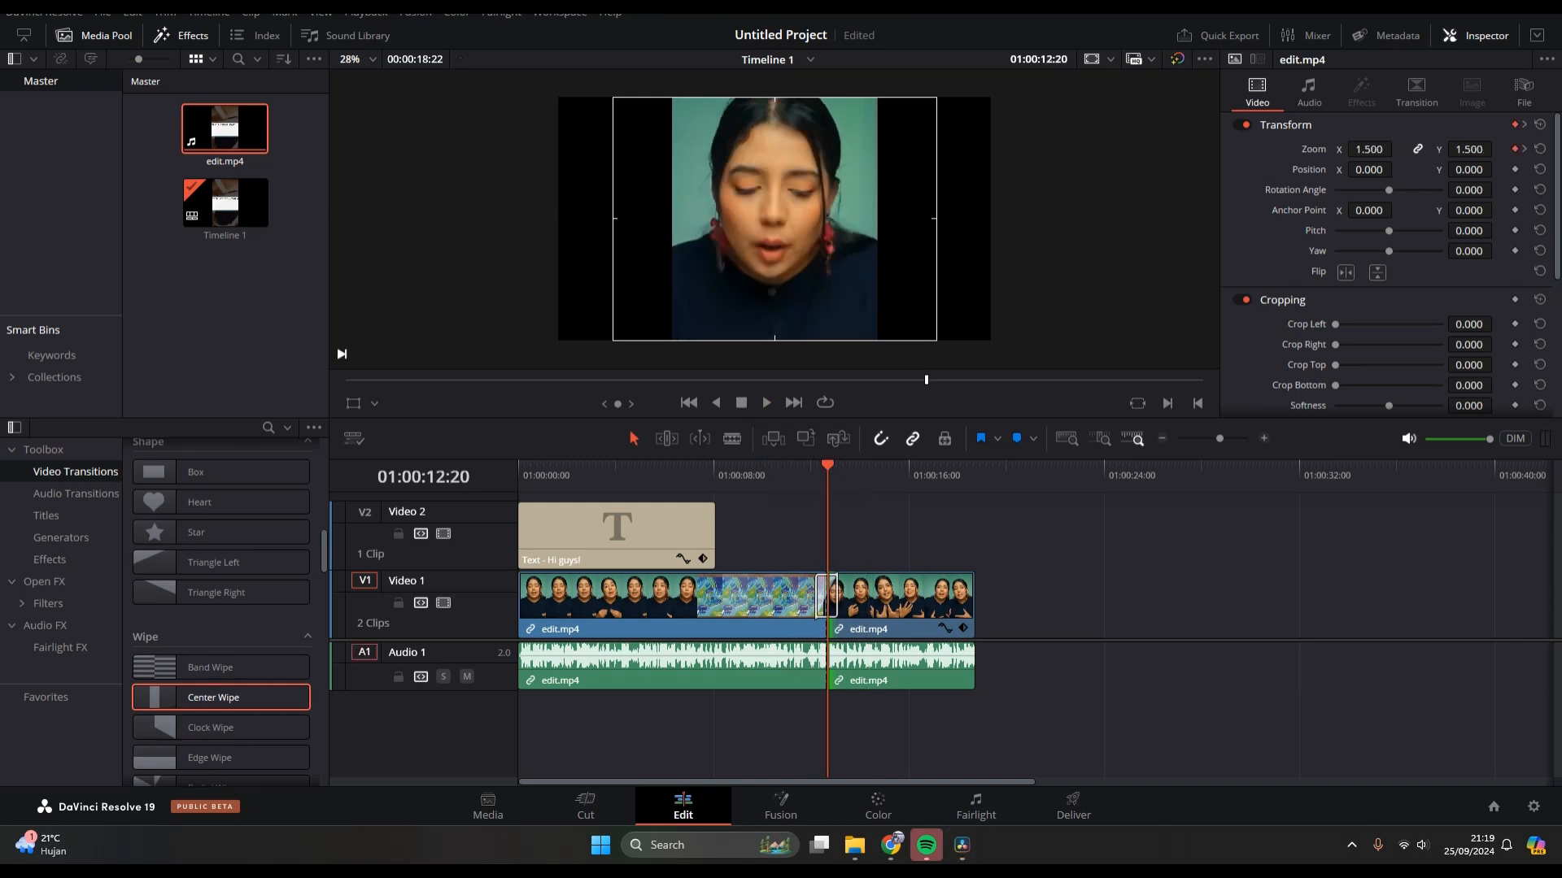
{"action": "left_click_drag", "start_coordinate": [827, 465], "coordinate": [518, 465]}
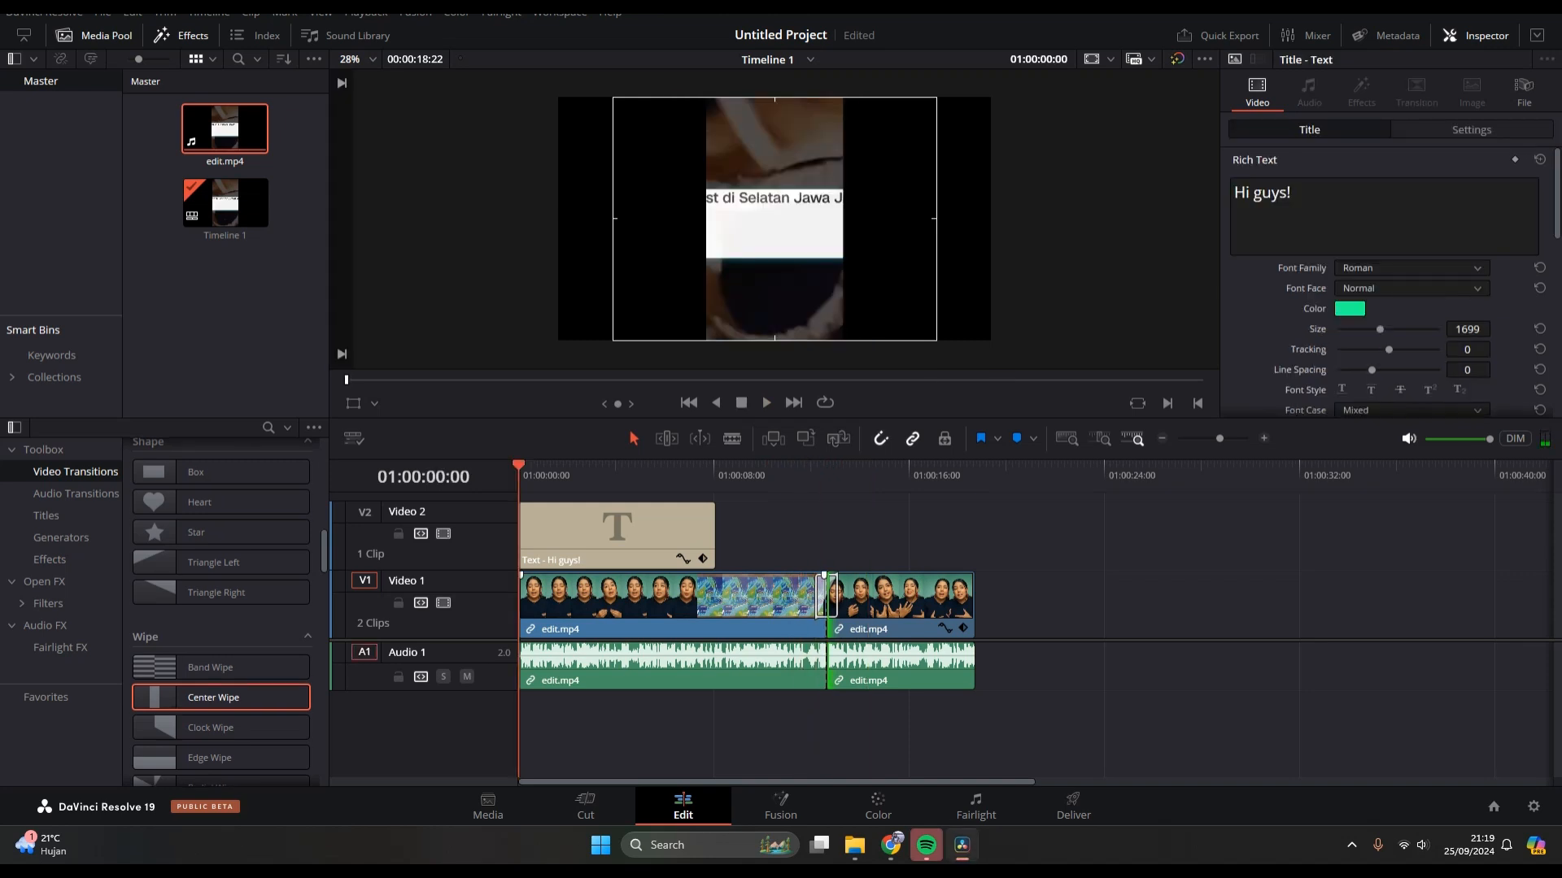
- Switch to File Explorer and look through the Music and Downloads folders for a music file
{"action": "left_click", "coordinate": [854, 845]}
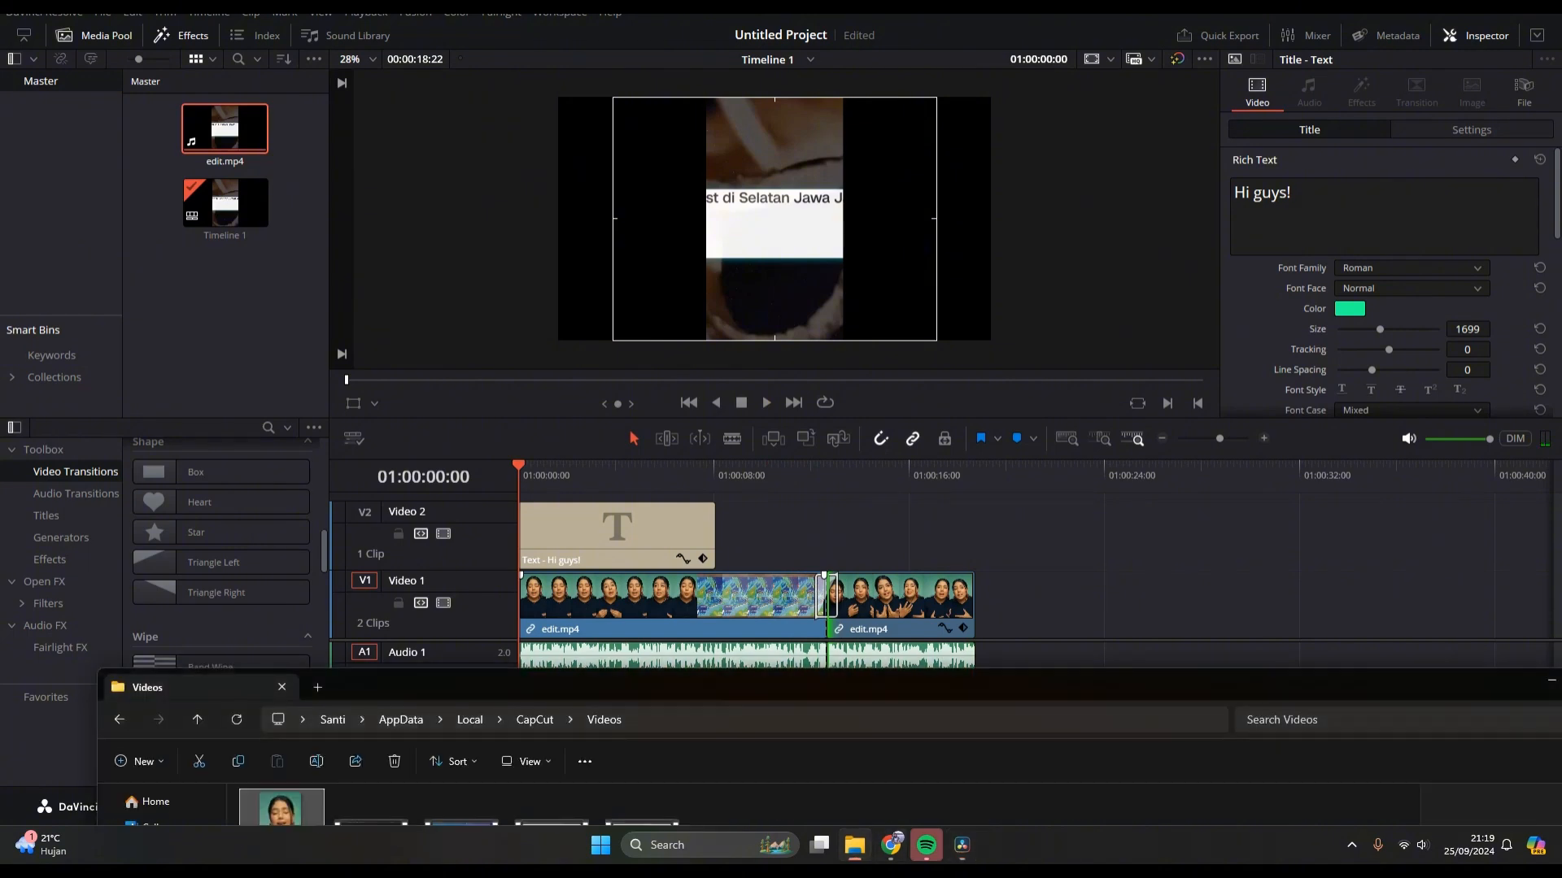
{"action": "left_click", "coordinate": [854, 845]}
{"action": "left_click", "coordinate": [855, 845]}
{"action": "left_click_drag", "start_coordinate": [779, 683], "coordinate": [661, 117]}
{"action": "left_click", "coordinate": [133, 442]}
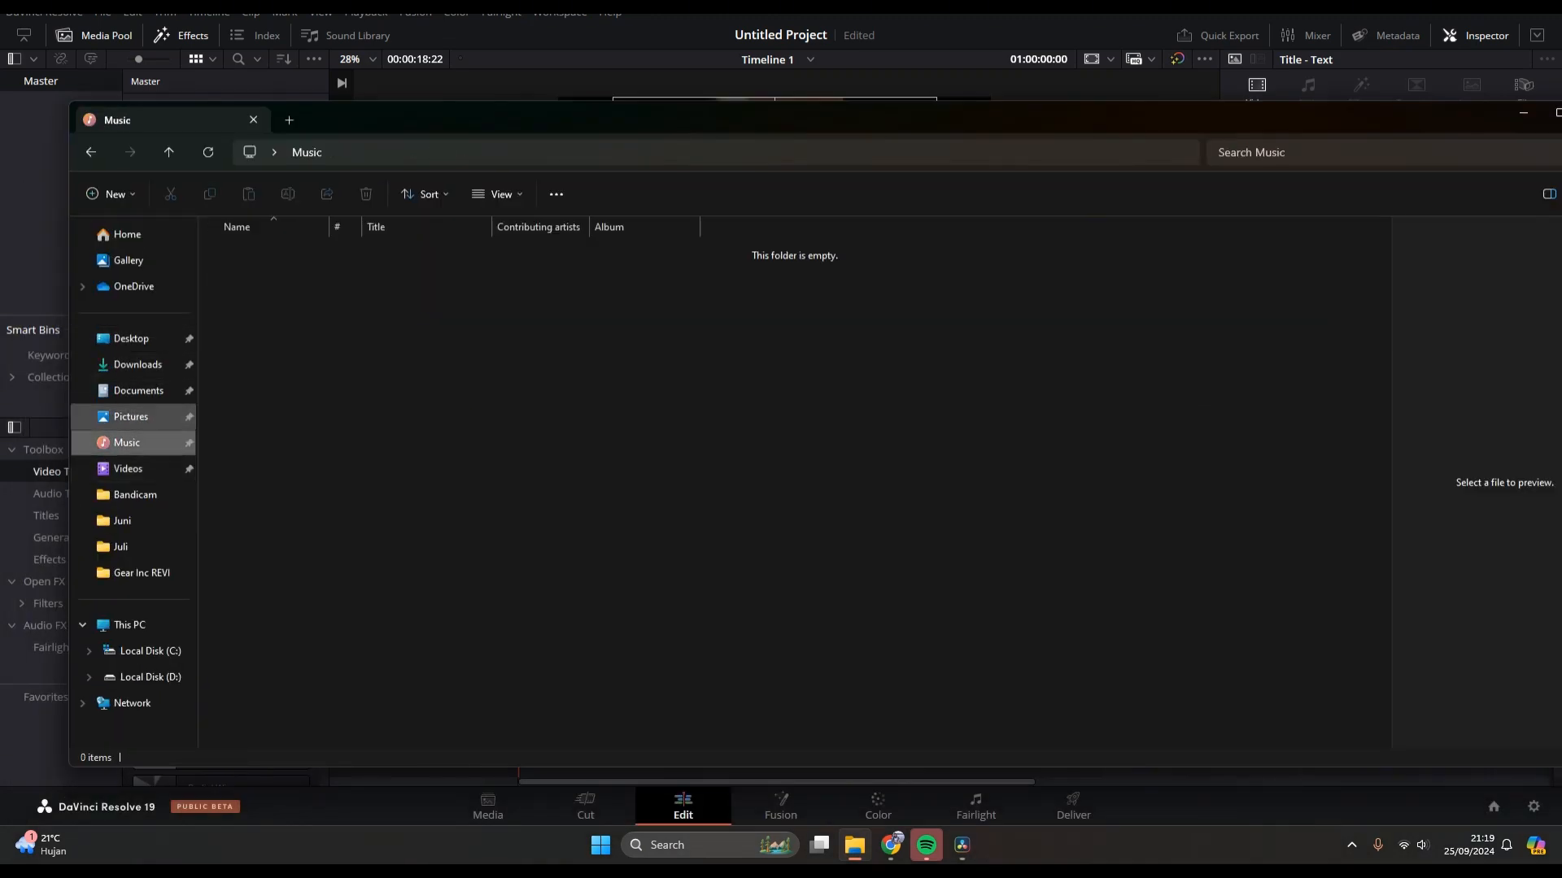
{"action": "left_click", "coordinate": [138, 365]}
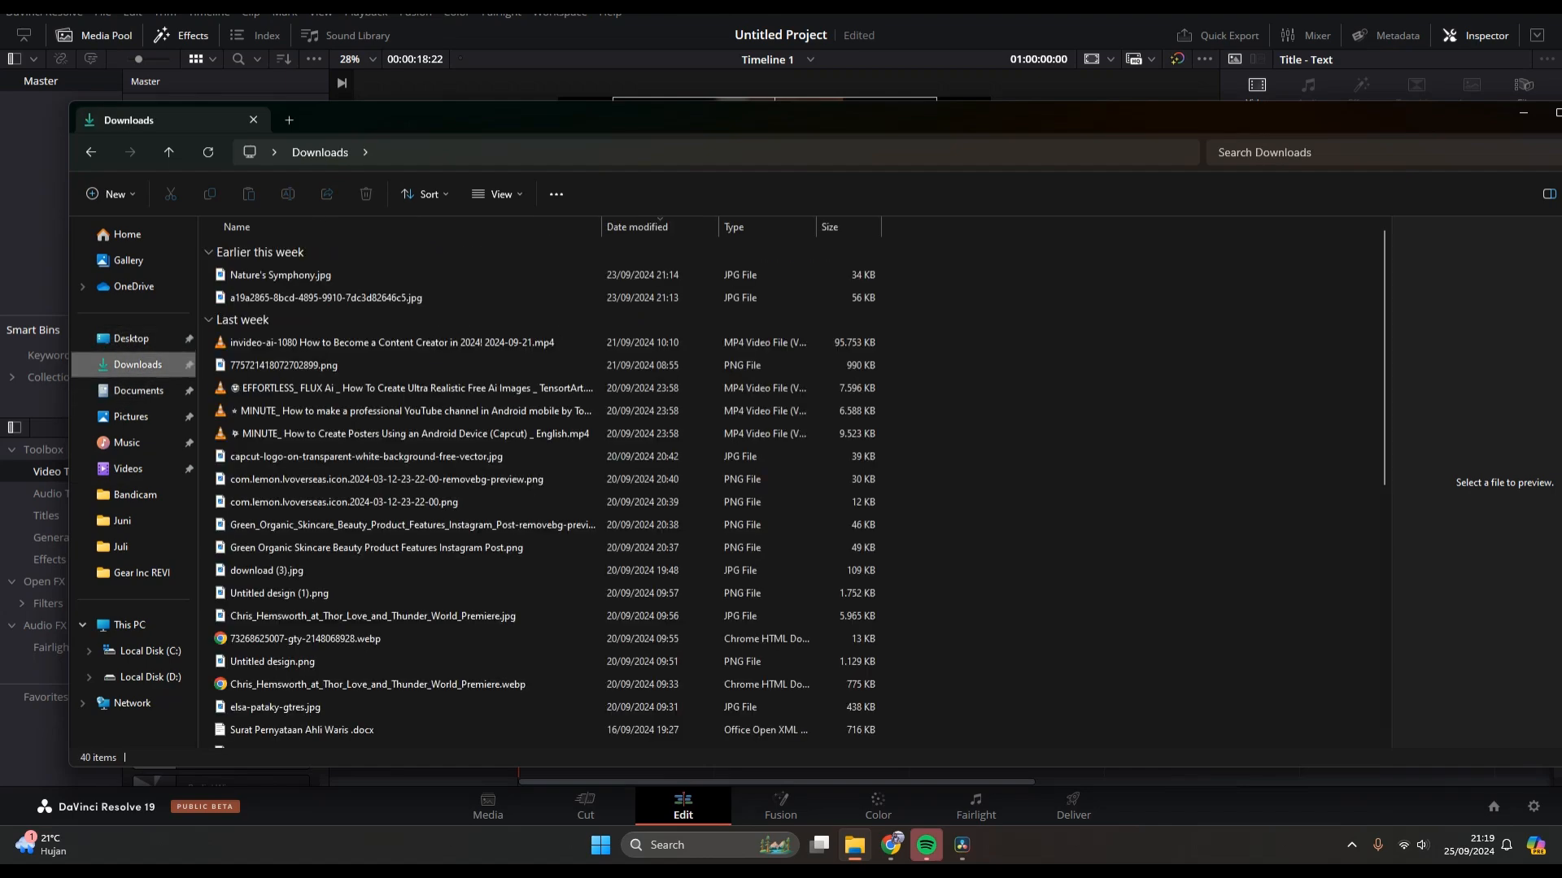
{"action": "left_click_drag", "start_coordinate": [70, 327], "coordinate": [530, 326]}
{"action": "scroll", "coordinate": [1005, 464], "scroll_direction": "down", "scroll_amount": 5}
{"action": "scroll", "coordinate": [1005, 465], "scroll_direction": "down", "scroll_amount": 3}
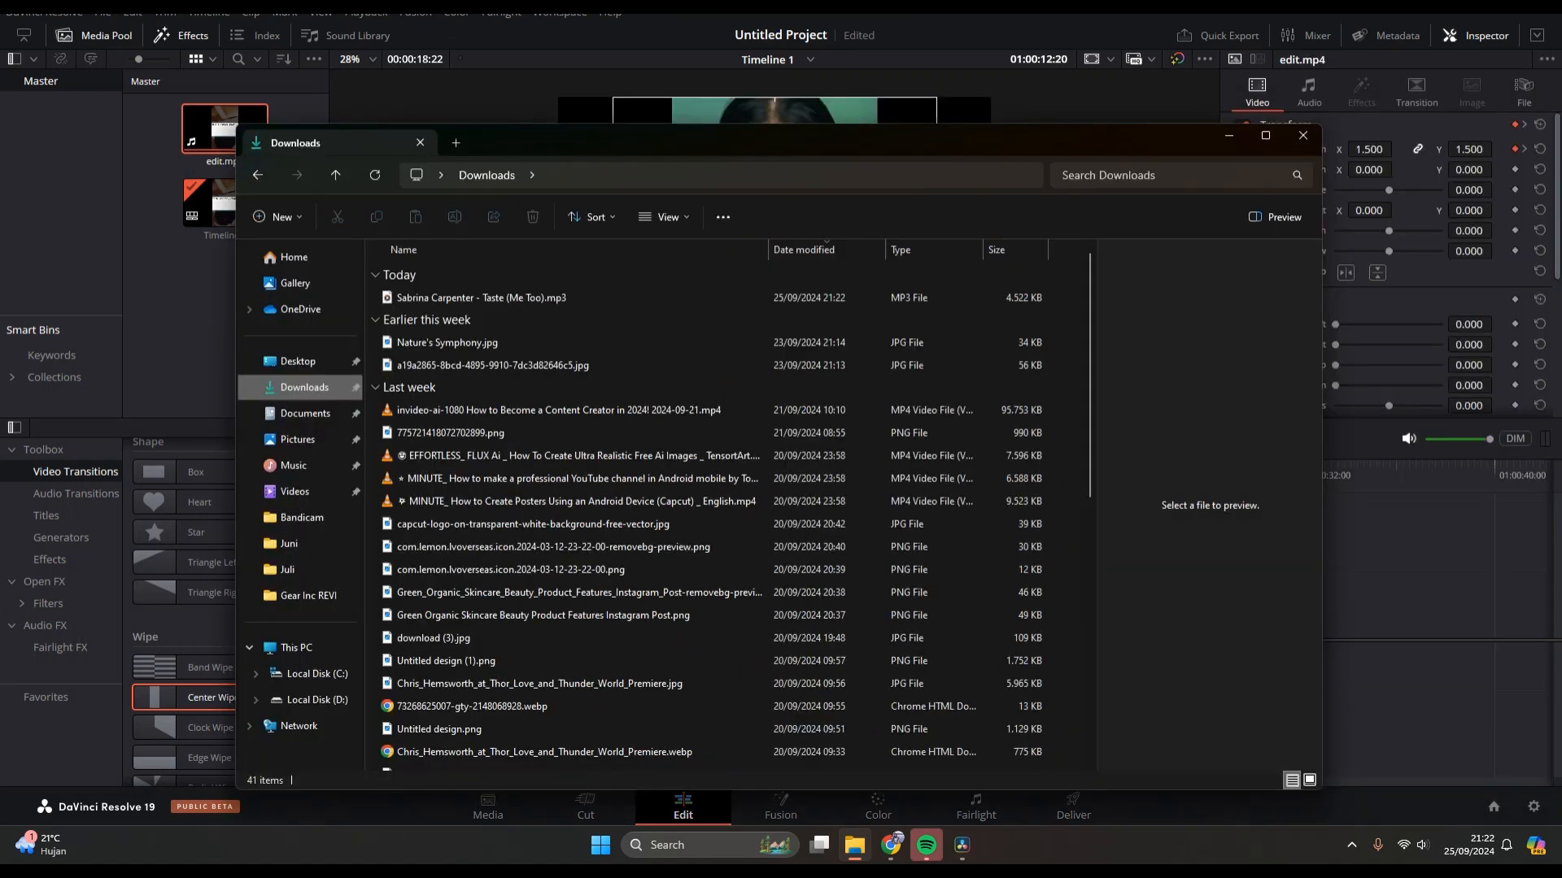
- Add Sabrina Carpenter - Taste (Me Too).mp3 from Downloads to a new audio track below Audio 1, starting at 01:00:12:20
{"action": "left_click_drag", "start_coordinate": [237, 125], "coordinate": [765, 380]}
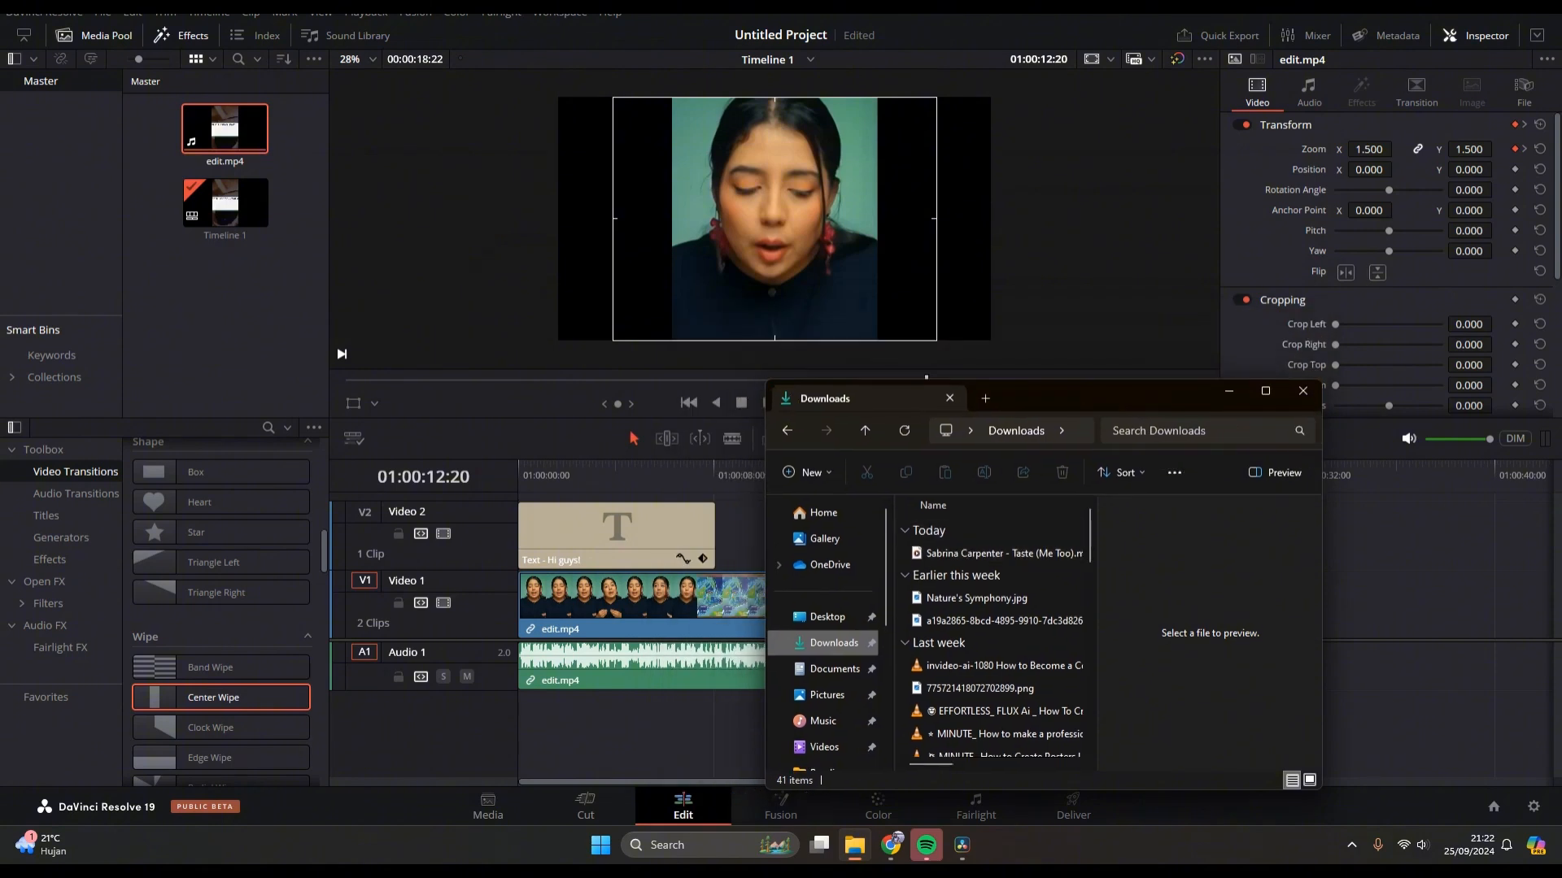
{"action": "left_click_drag", "start_coordinate": [1057, 399], "coordinate": [495, 194]}
{"action": "left_click", "coordinate": [431, 348]}
{"action": "left_click_drag", "start_coordinate": [432, 349], "coordinate": [833, 708]}
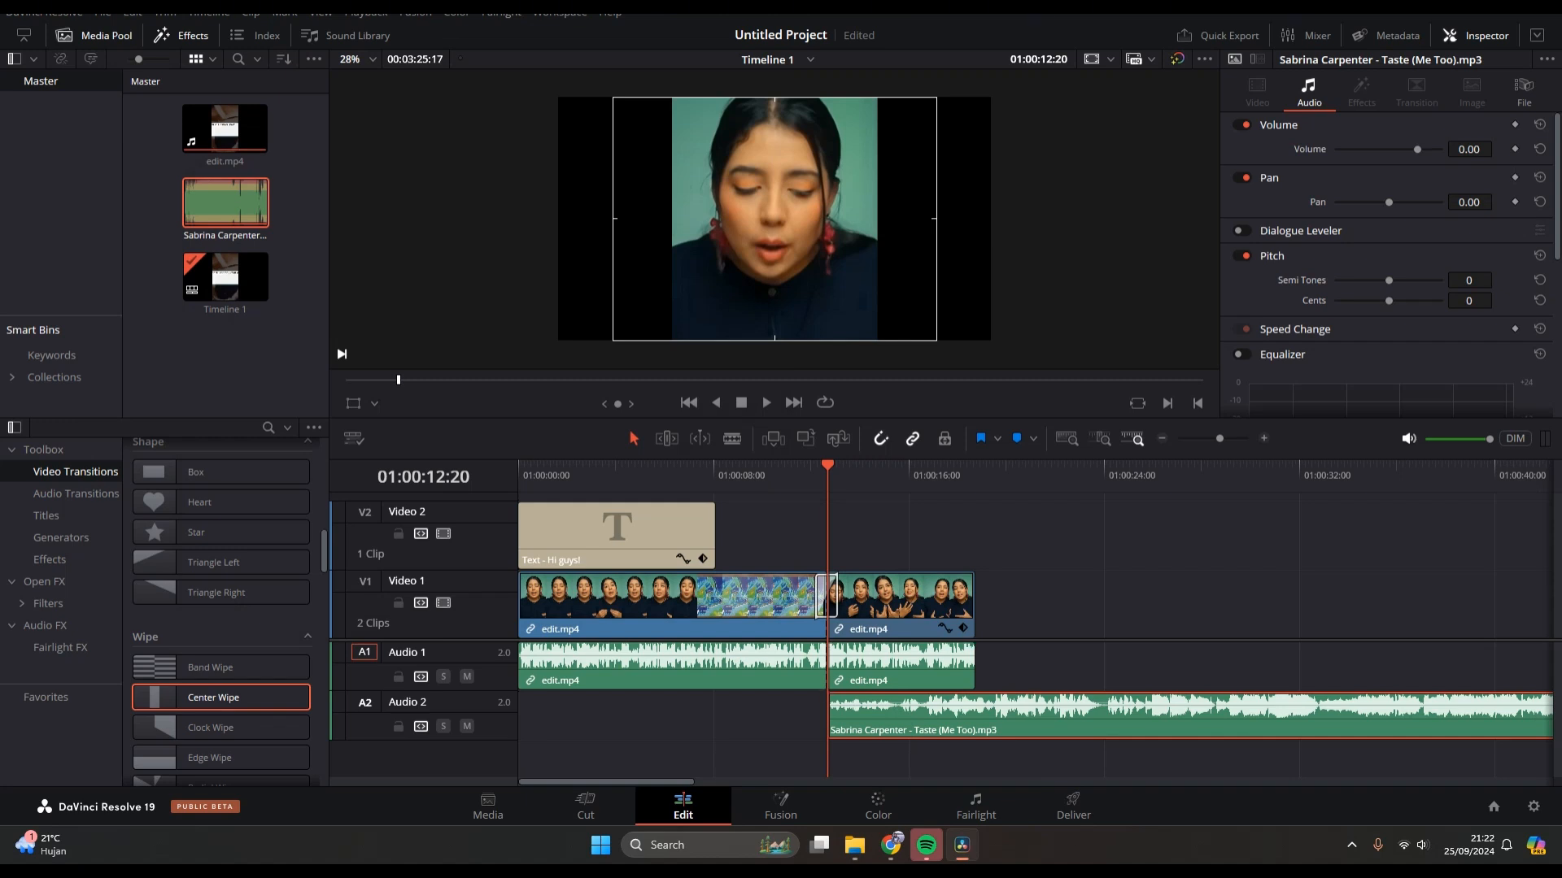
- Set the music clip's volume to -3.74 and its pitch to 3 semitones
{"action": "left_click_drag", "start_coordinate": [1417, 149], "coordinate": [1413, 149]}
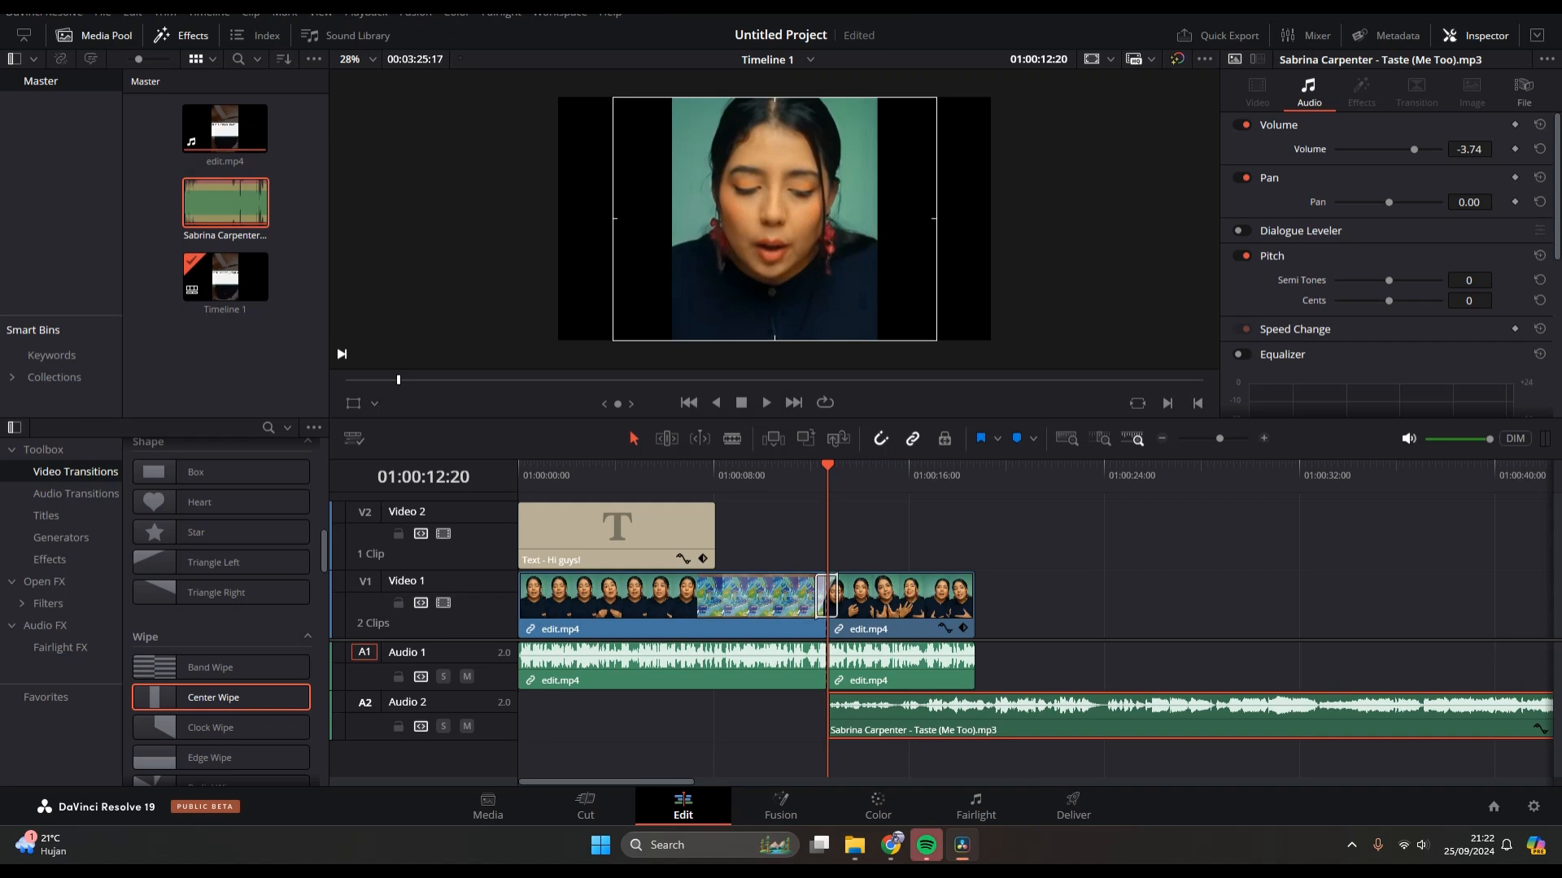
{"action": "scroll", "coordinate": [1386, 260], "scroll_direction": "down", "scroll_amount": 1}
{"action": "mouse_move", "coordinate": [1388, 231]}
{"action": "left_mouse_down"}
{"action": "mouse_move", "coordinate": [1375, 231]}
{"action": "mouse_move", "coordinate": [1396, 231]}
{"action": "left_mouse_up"}
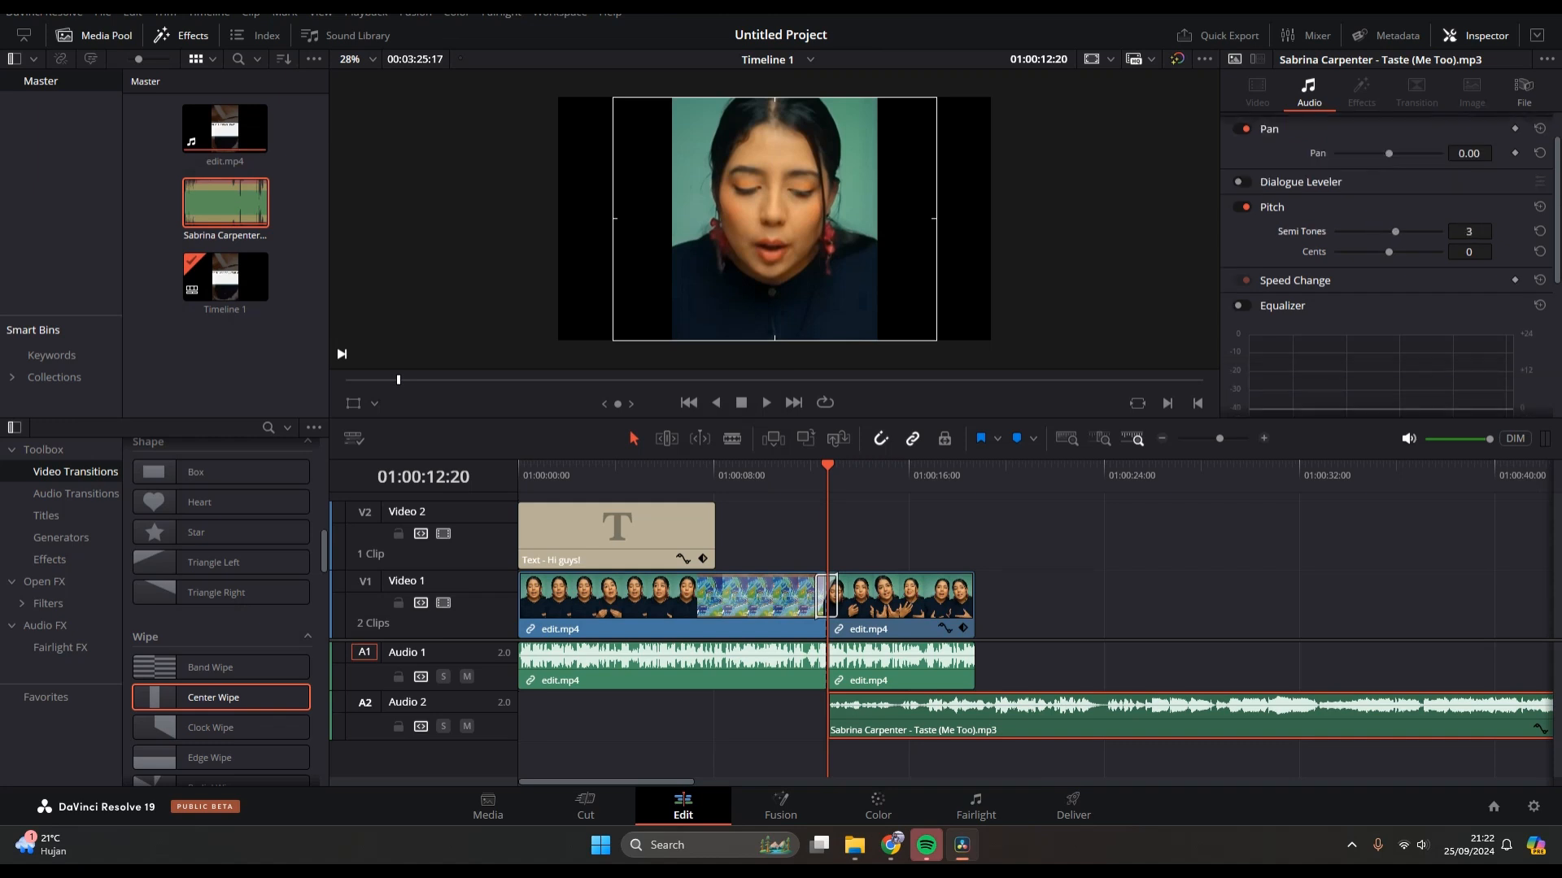
{"action": "scroll", "coordinate": [1387, 260], "scroll_direction": "down", "scroll_amount": 5}
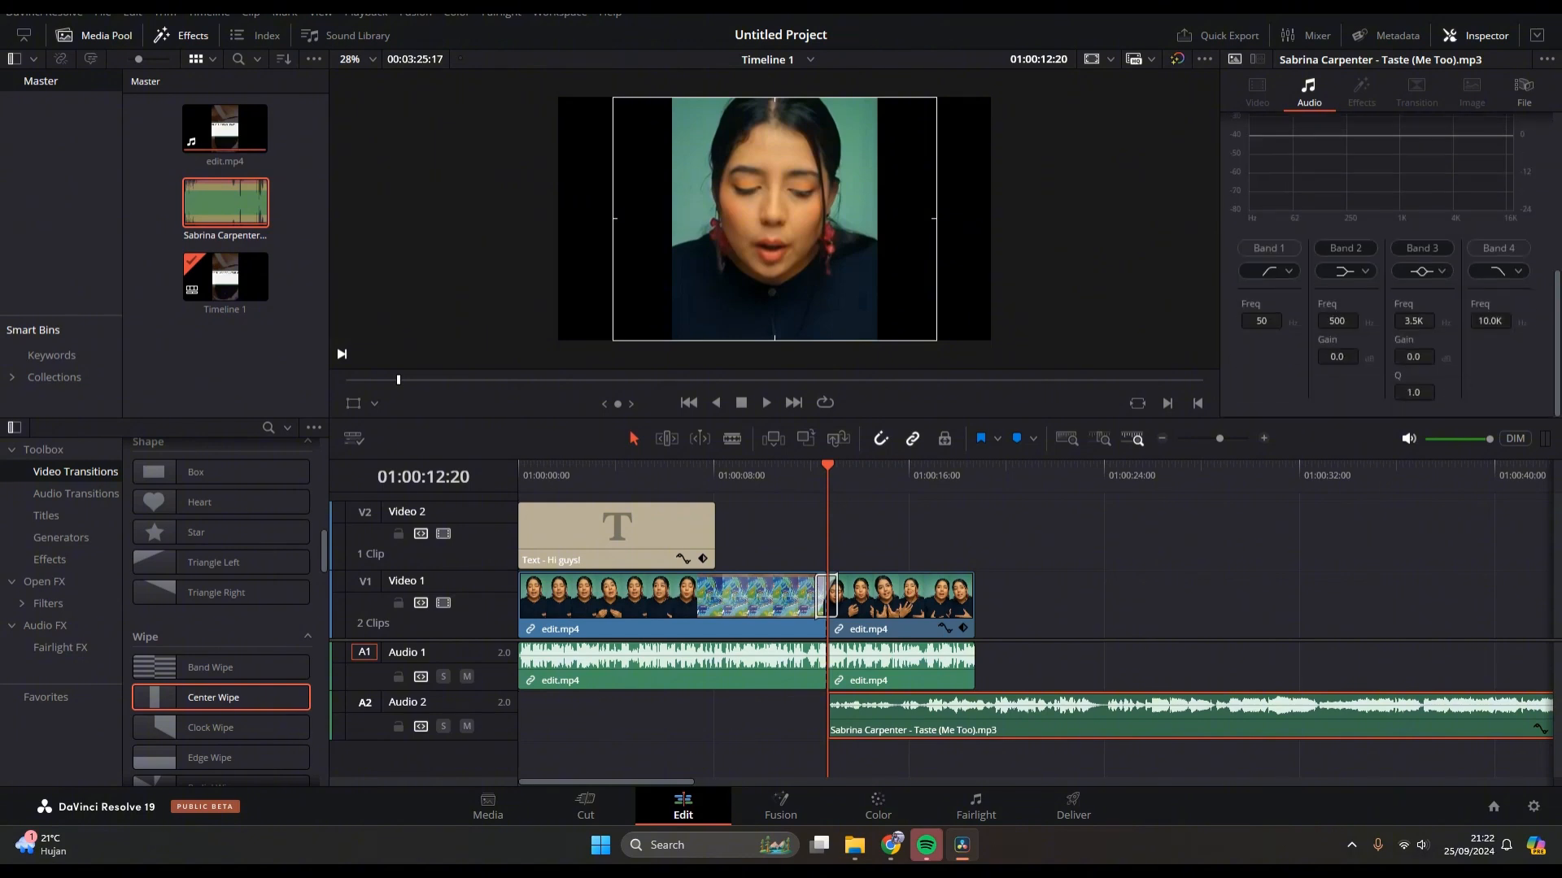
{"action": "scroll", "coordinate": [1387, 260], "scroll_direction": "up", "scroll_amount": 6}
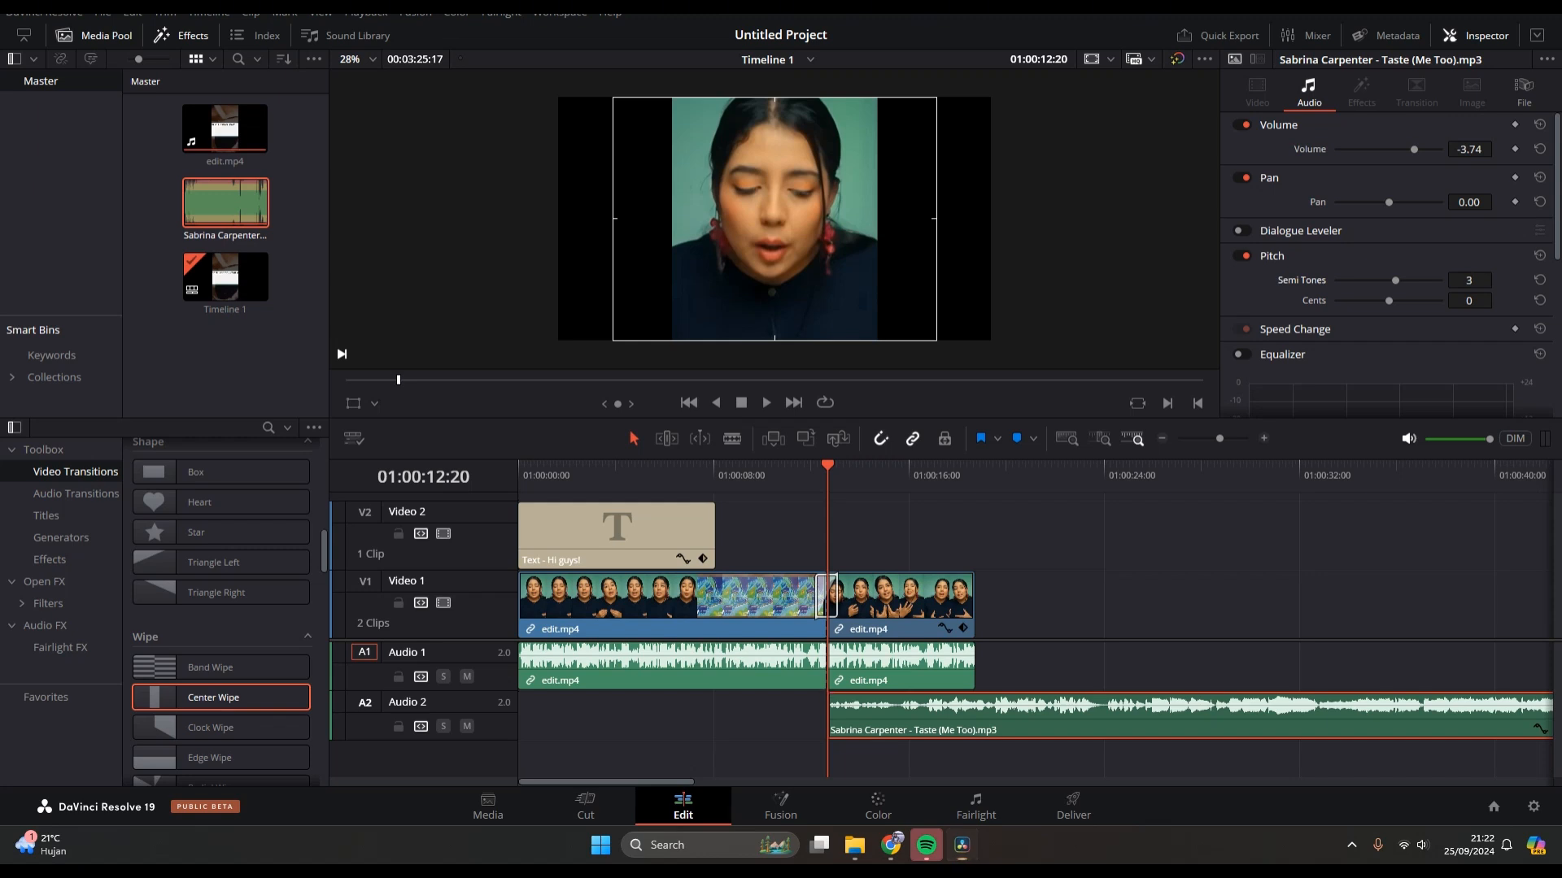
- Deselect the clips and play the timeline from just before the transition to check the added music
{"action": "key", "text": "ctrl+shift+a"}
{"action": "left_click", "coordinate": [793, 475]}
{"action": "key", "text": "space"}
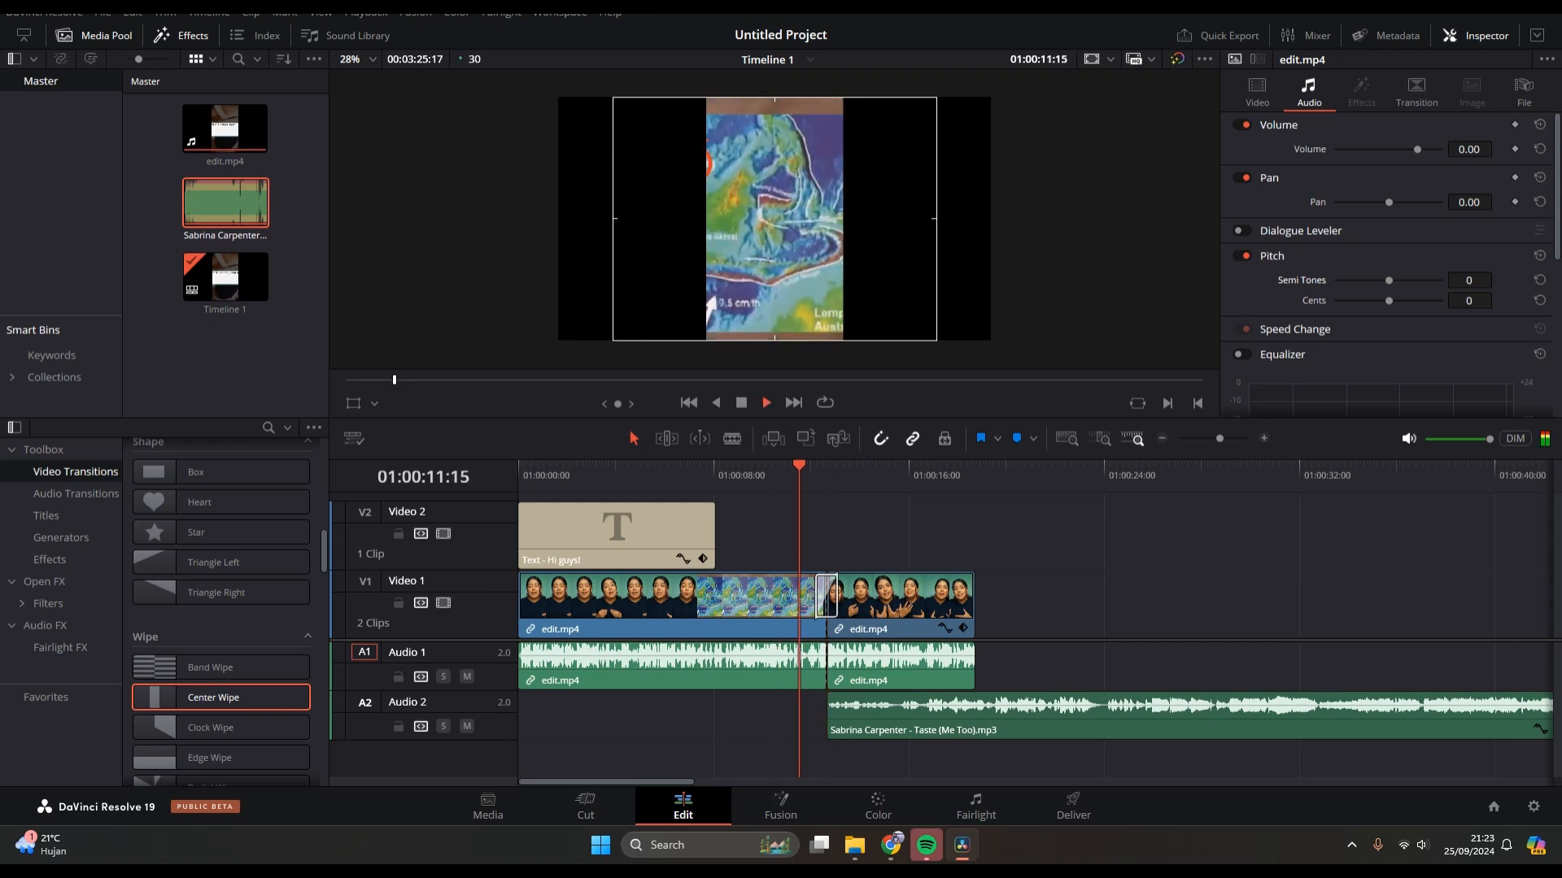
{"action": "key", "text": "space"}
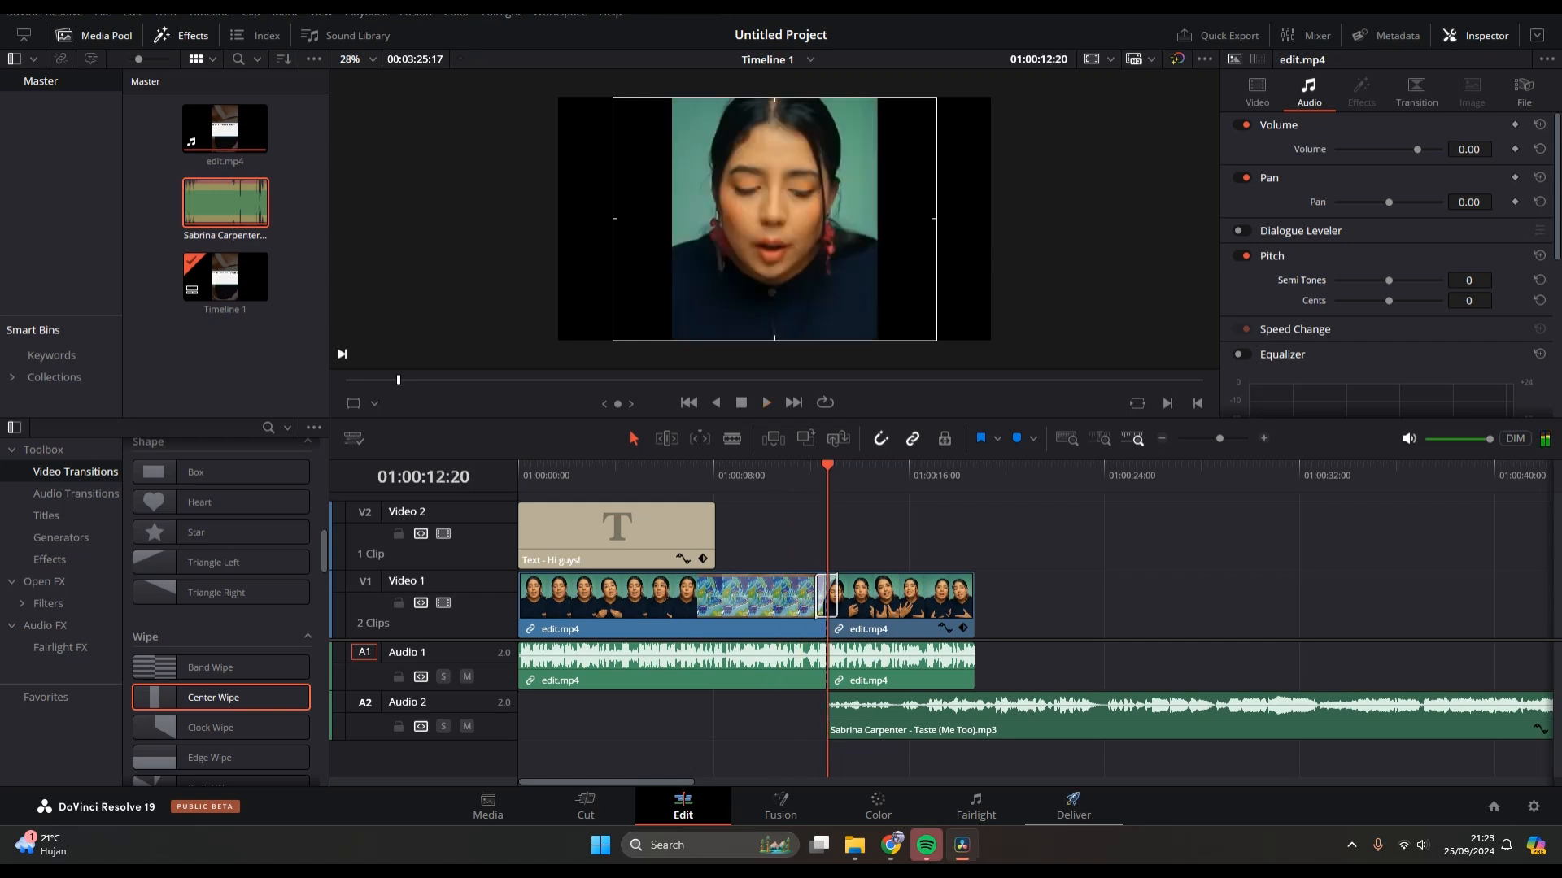
- Open the Deliver page and set the export to the file name Timeline 1 in the Videos folder
{"action": "left_click", "coordinate": [1074, 805]}
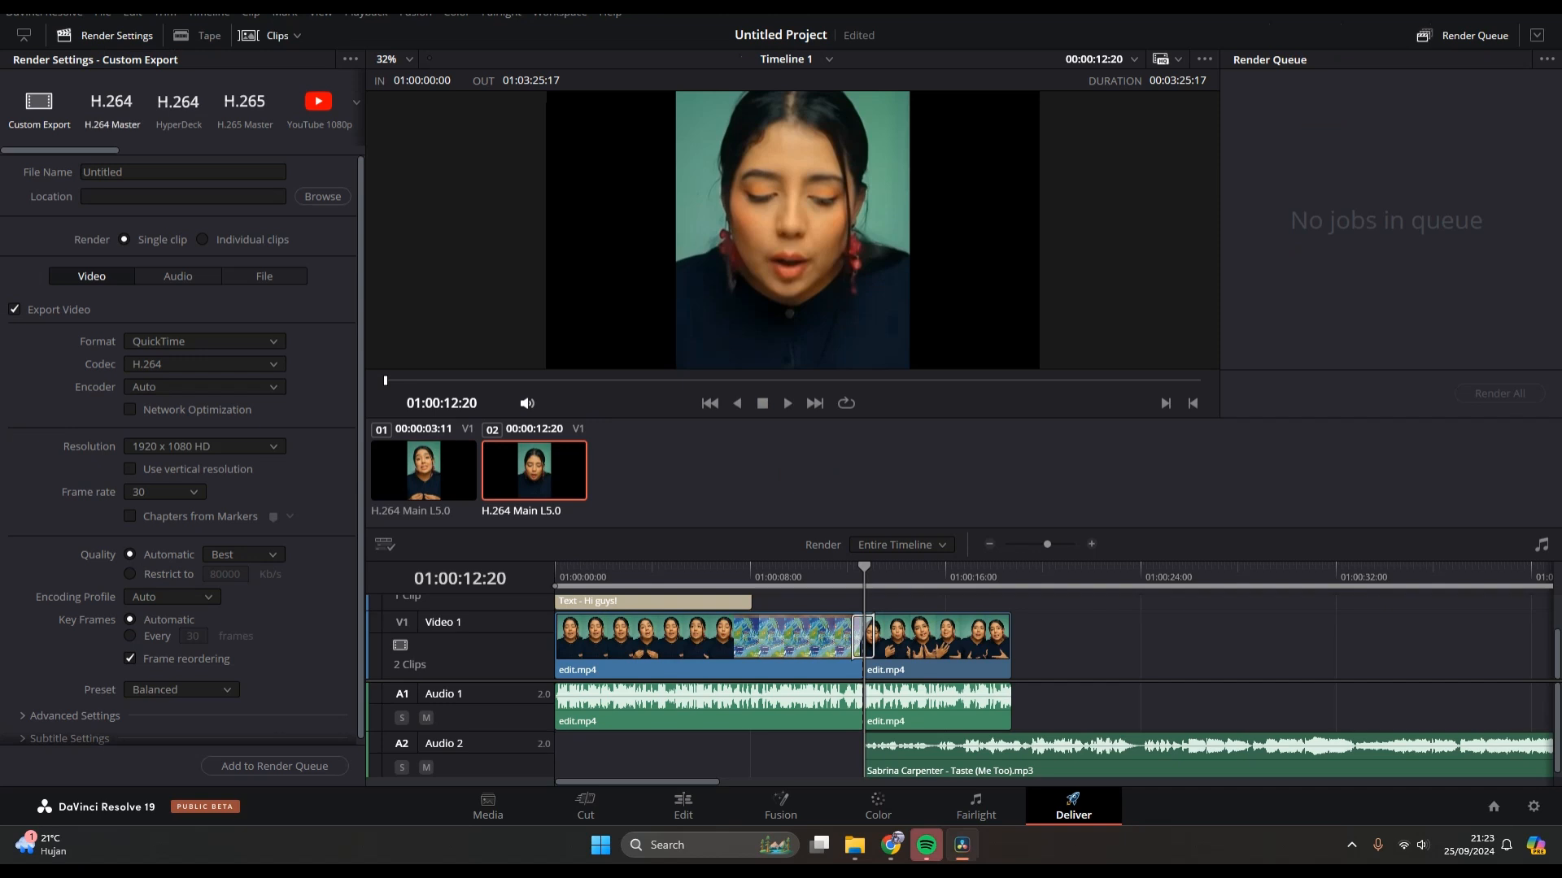
{"action": "left_click", "coordinate": [114, 171]}
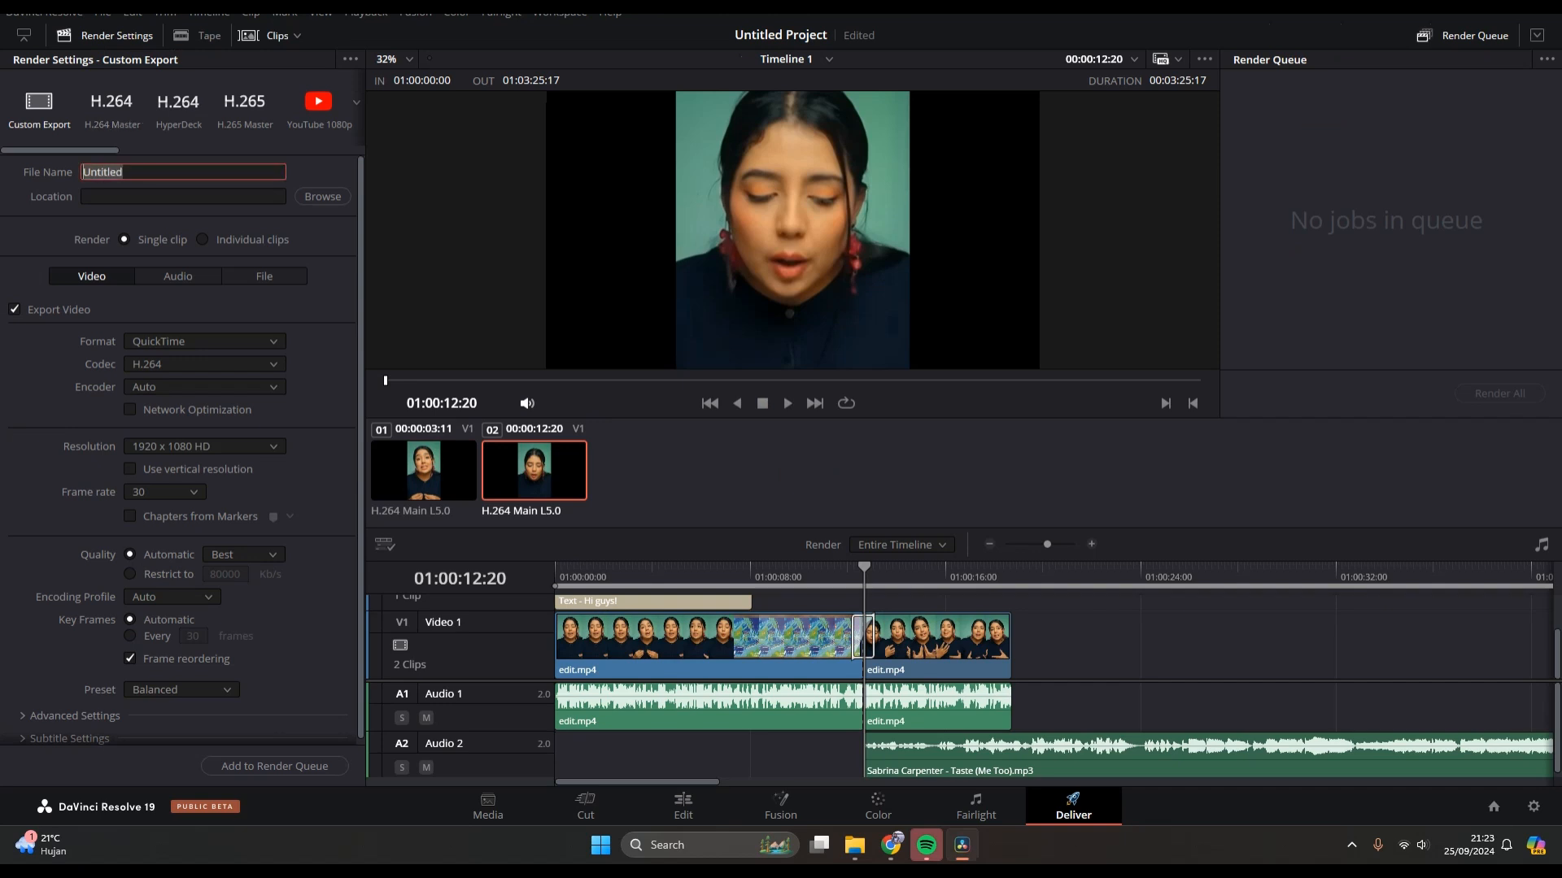
{"action": "left_click", "coordinate": [84, 196]}
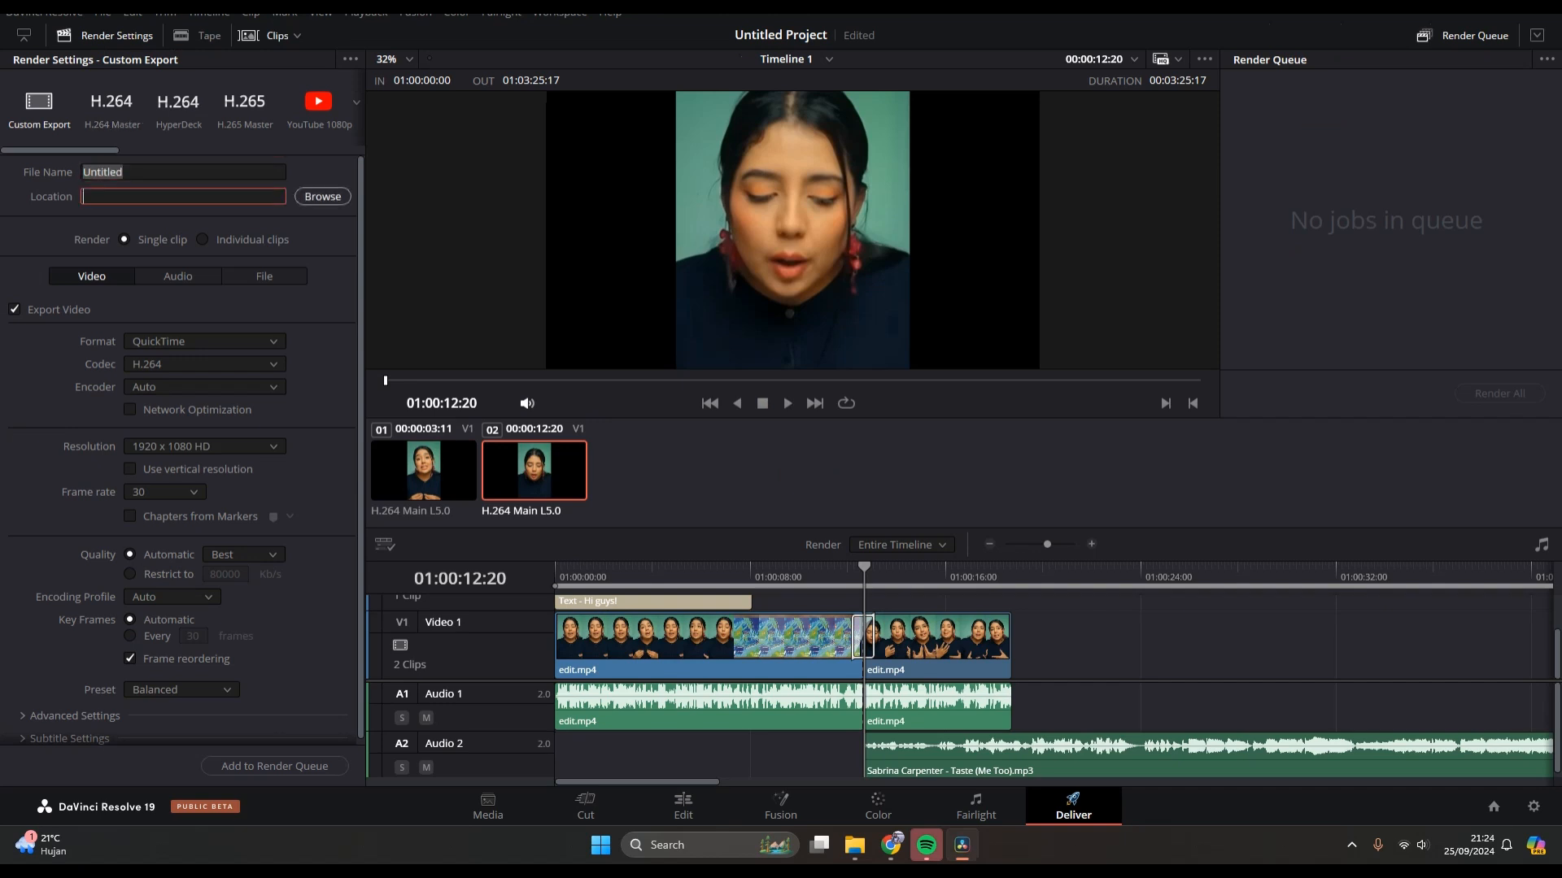
{"action": "left_click", "coordinate": [323, 196]}
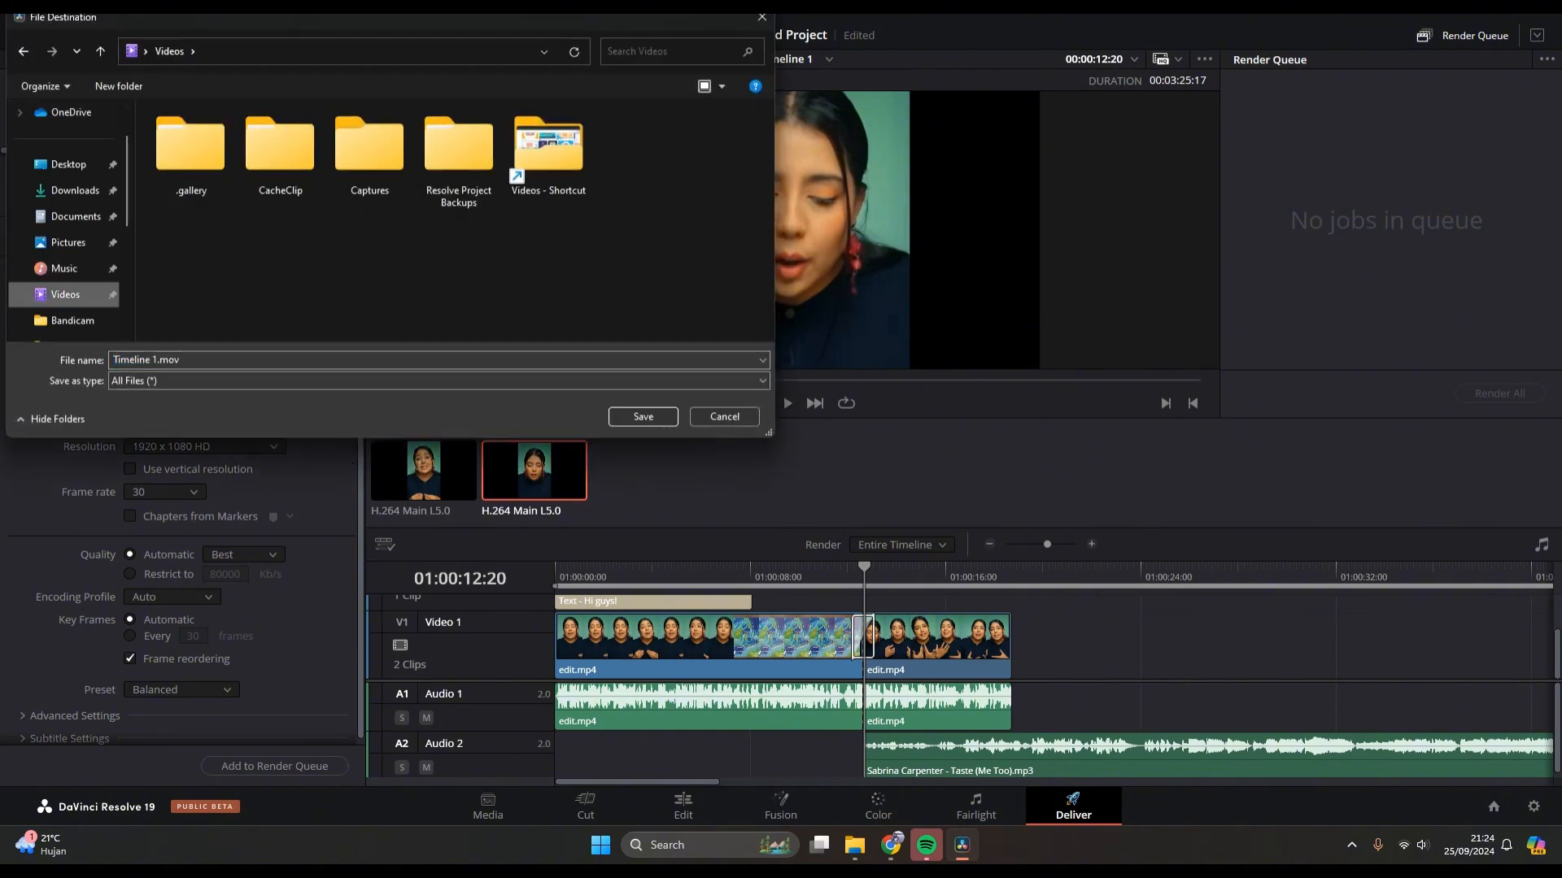
{"action": "left_click", "coordinate": [642, 417]}
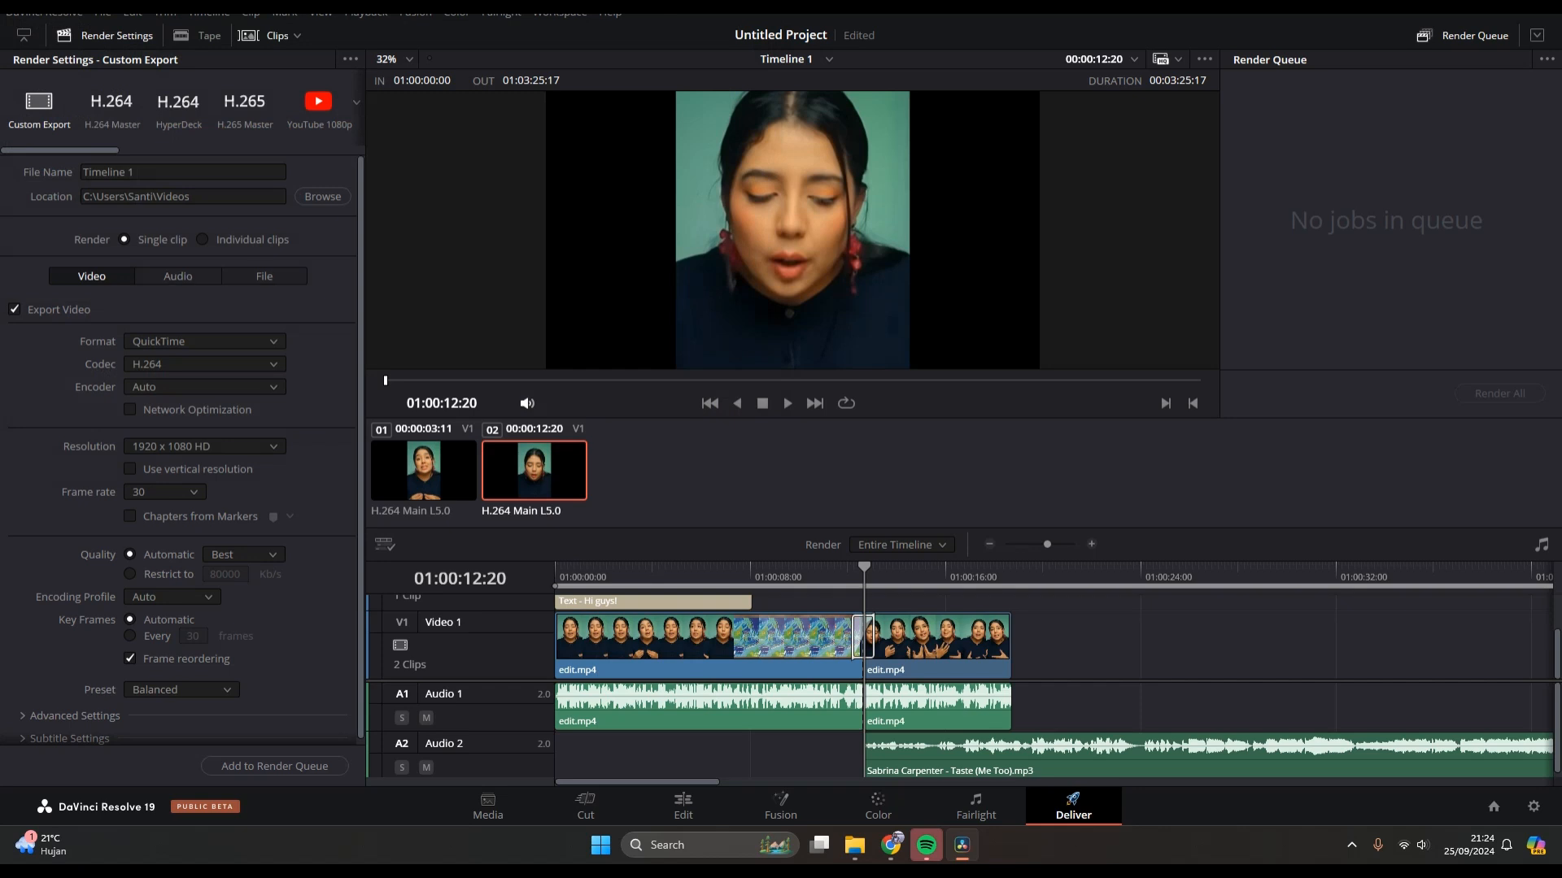
- Review the render settings for audio, file and video, including the available export formats
{"action": "left_click", "coordinate": [179, 276]}
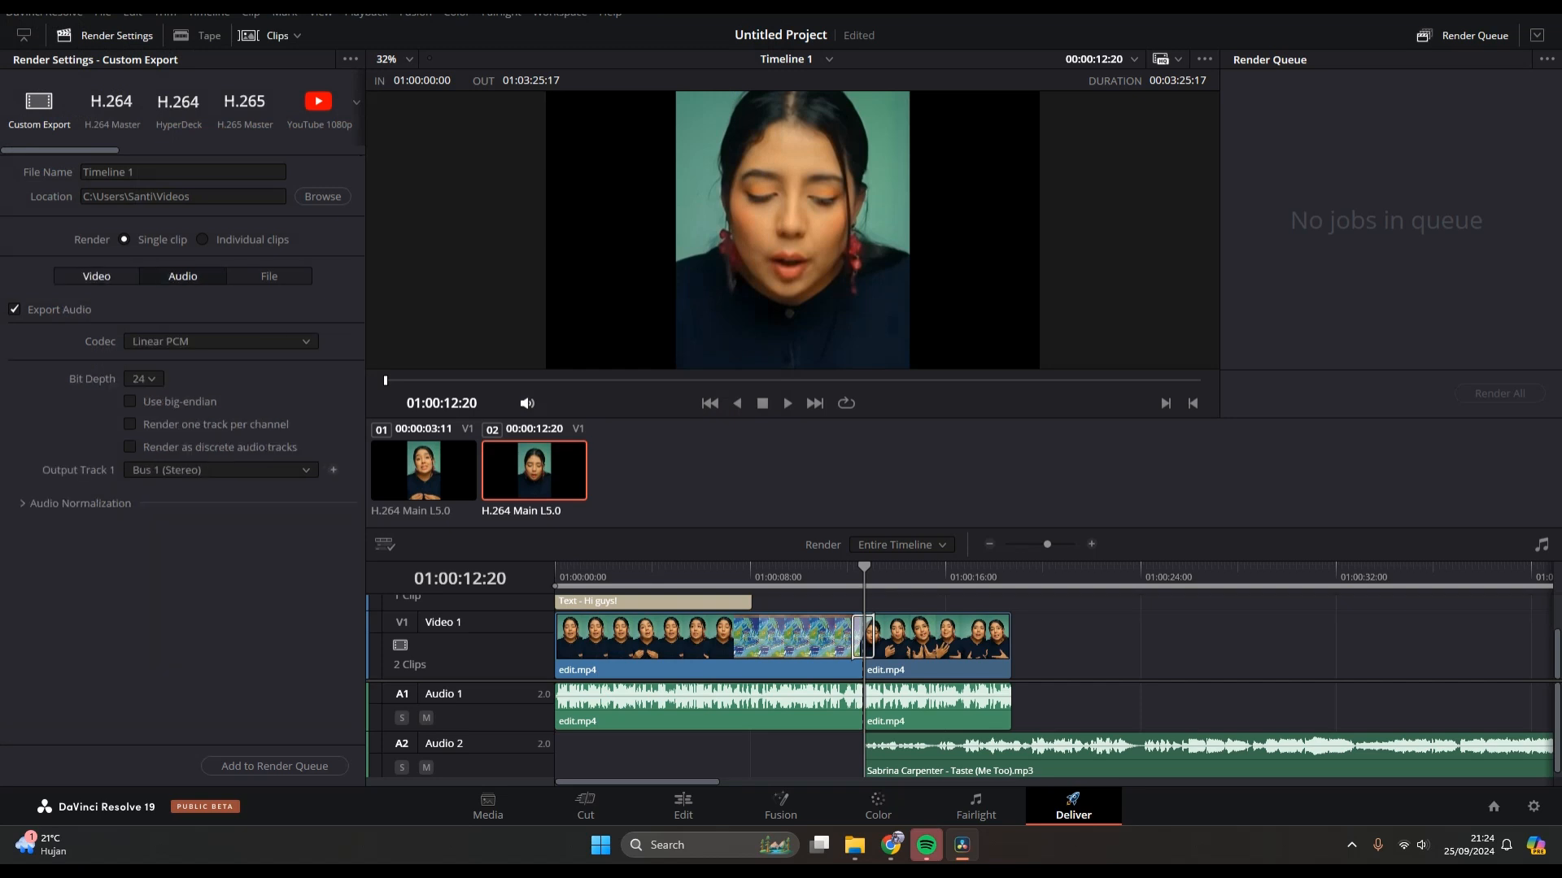
{"action": "left_click", "coordinate": [96, 275]}
{"action": "left_click", "coordinate": [178, 275]}
{"action": "left_click", "coordinate": [264, 276]}
{"action": "left_click", "coordinate": [96, 276]}
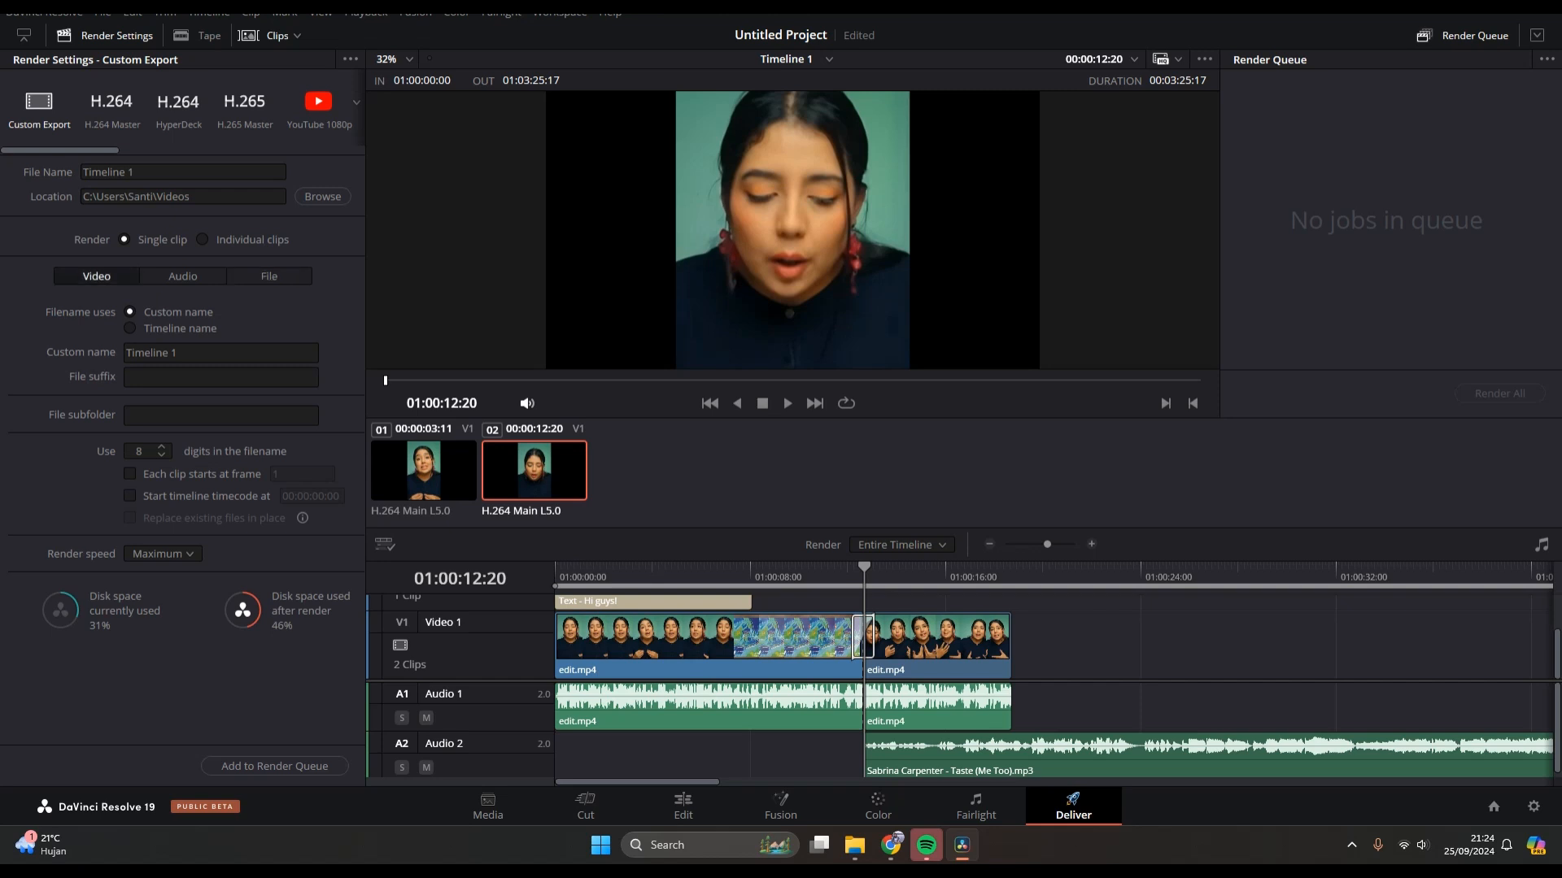
{"action": "scroll", "coordinate": [178, 275], "scroll_direction": "down", "scroll_amount": 1}
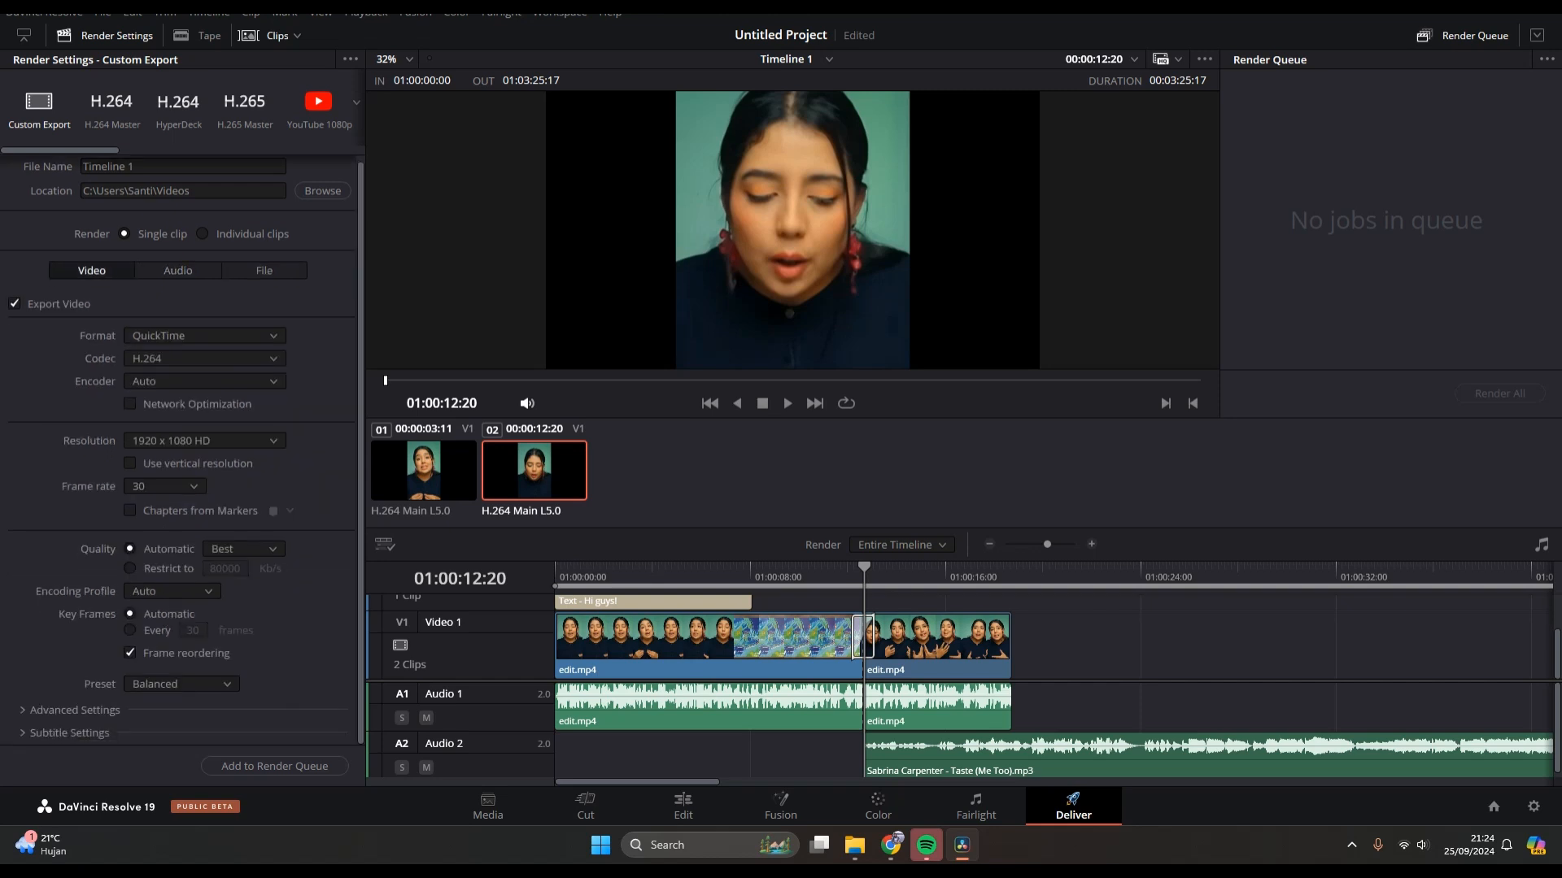
{"action": "left_click", "coordinate": [203, 335]}
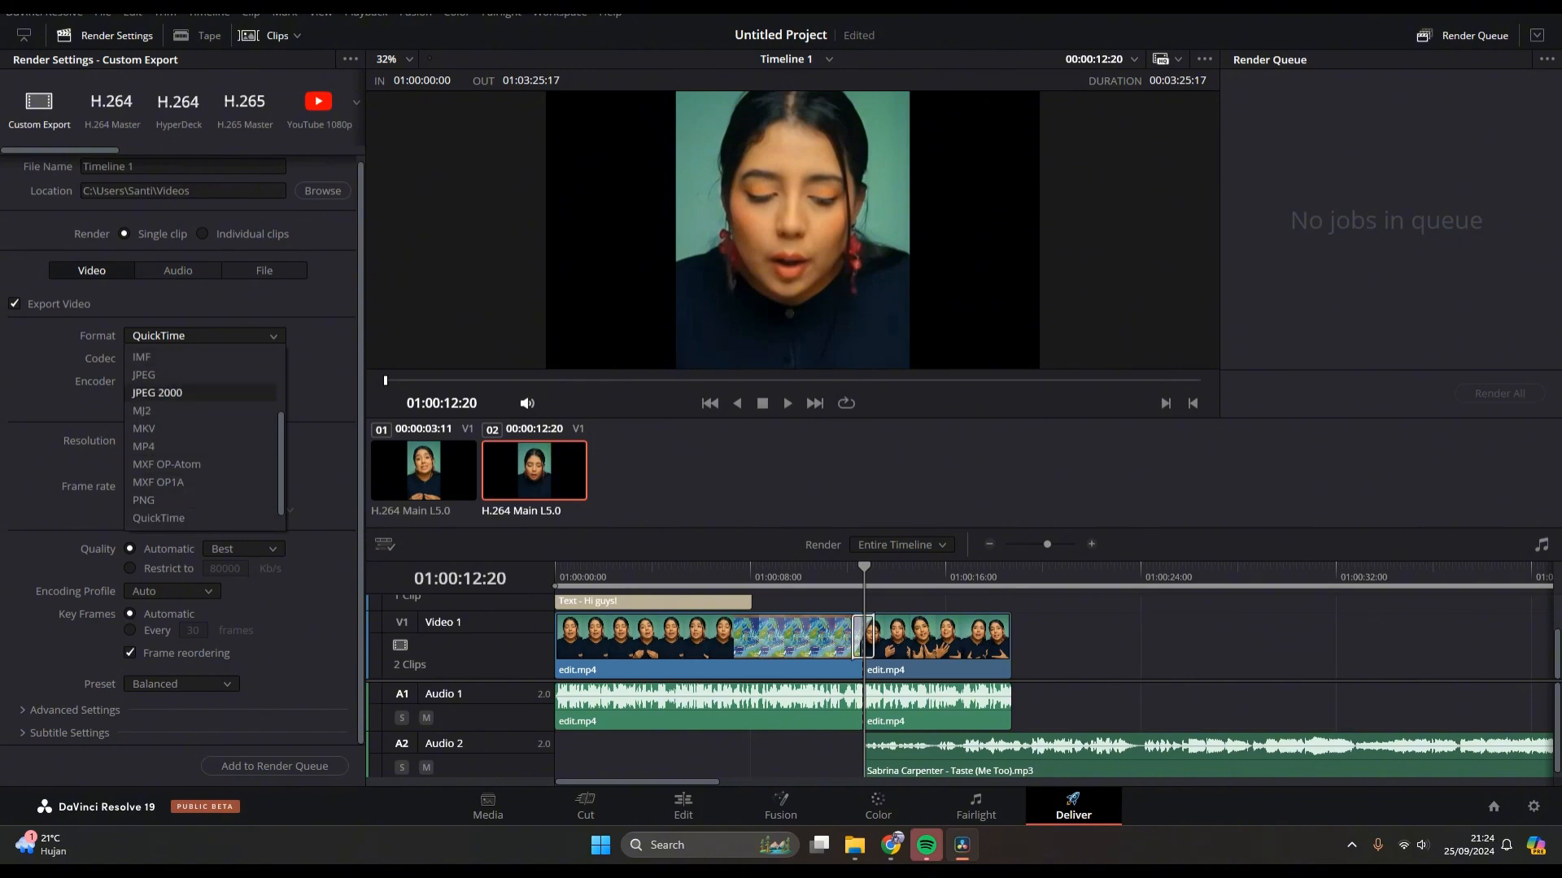
{"action": "key", "text": "Escape"}
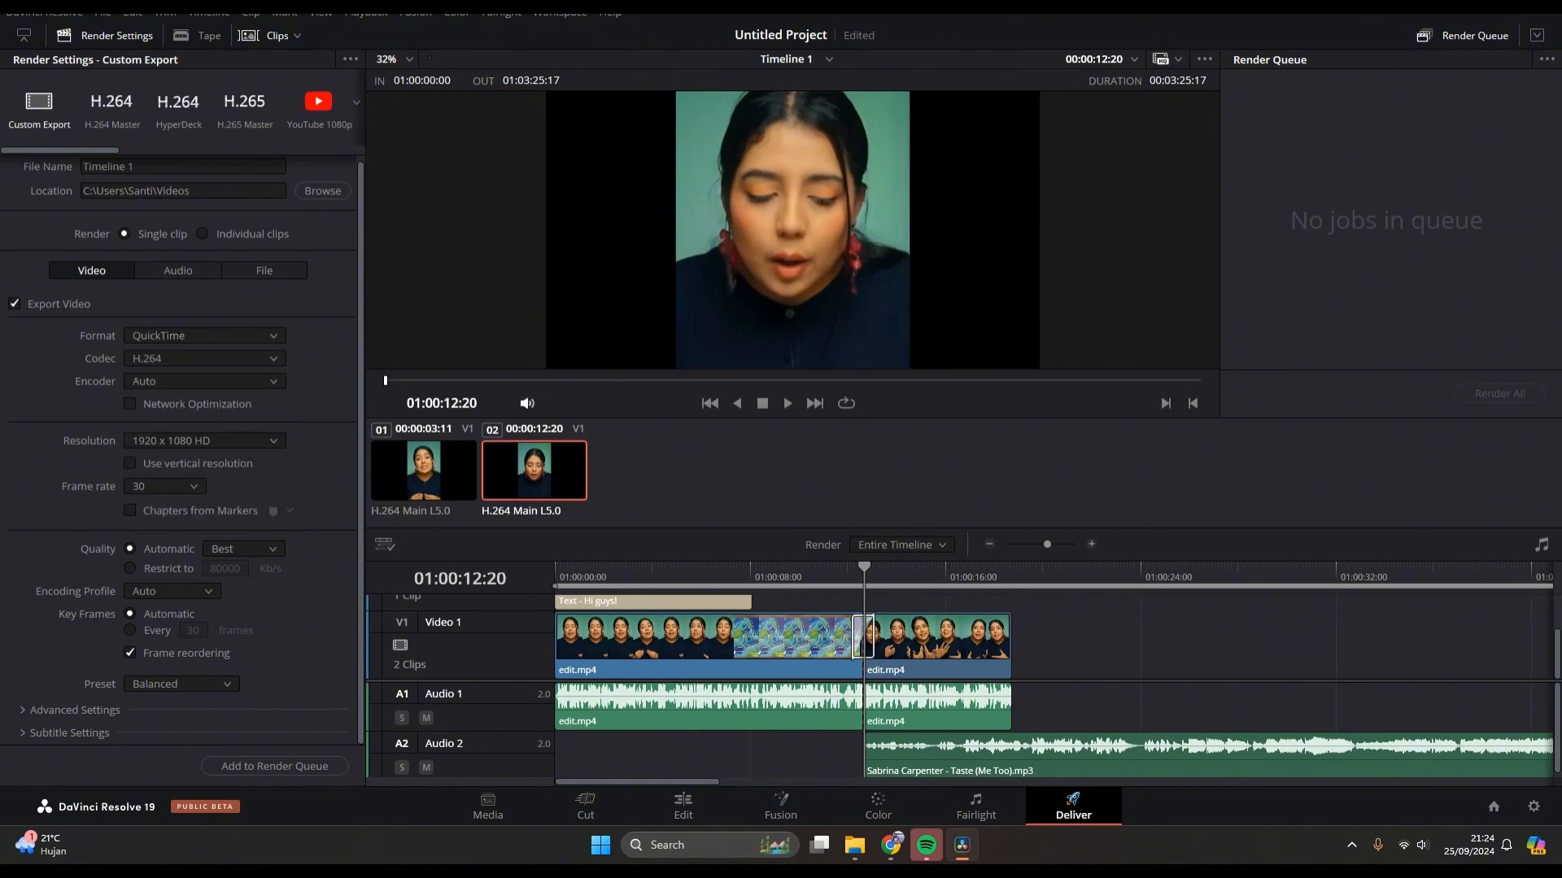
- Keep the resolution at 1920 x 1080 HD and the frame rate at 30, and add the job to the render queue
{"action": "left_click", "coordinate": [203, 440]}
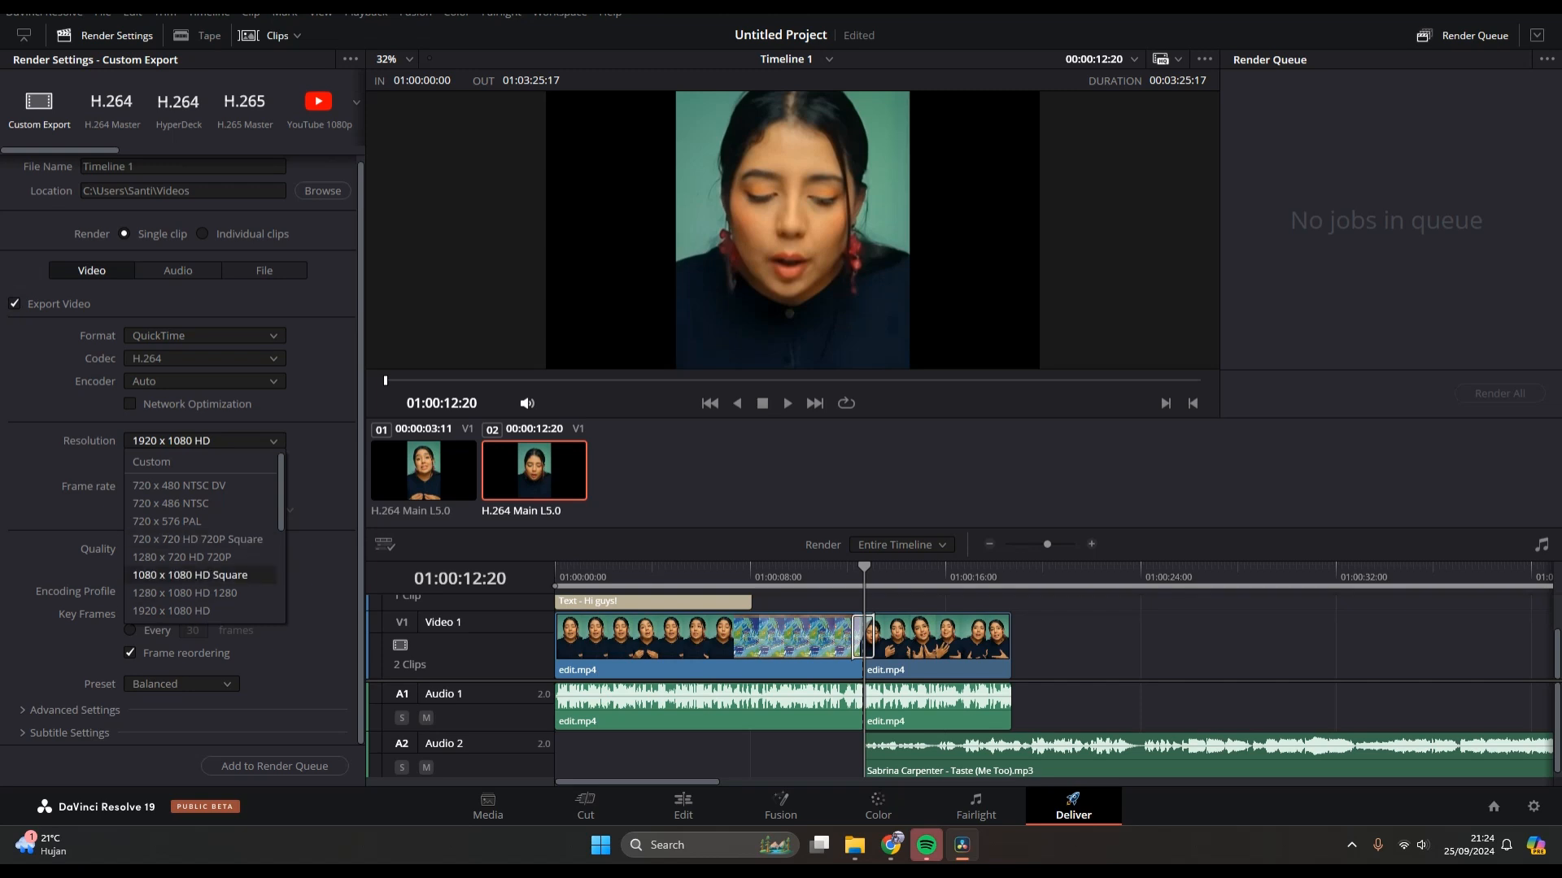
{"action": "scroll", "coordinate": [203, 575], "scroll_direction": "down", "scroll_amount": 1}
{"action": "left_click", "coordinate": [195, 551]}
{"action": "left_click", "coordinate": [164, 487]}
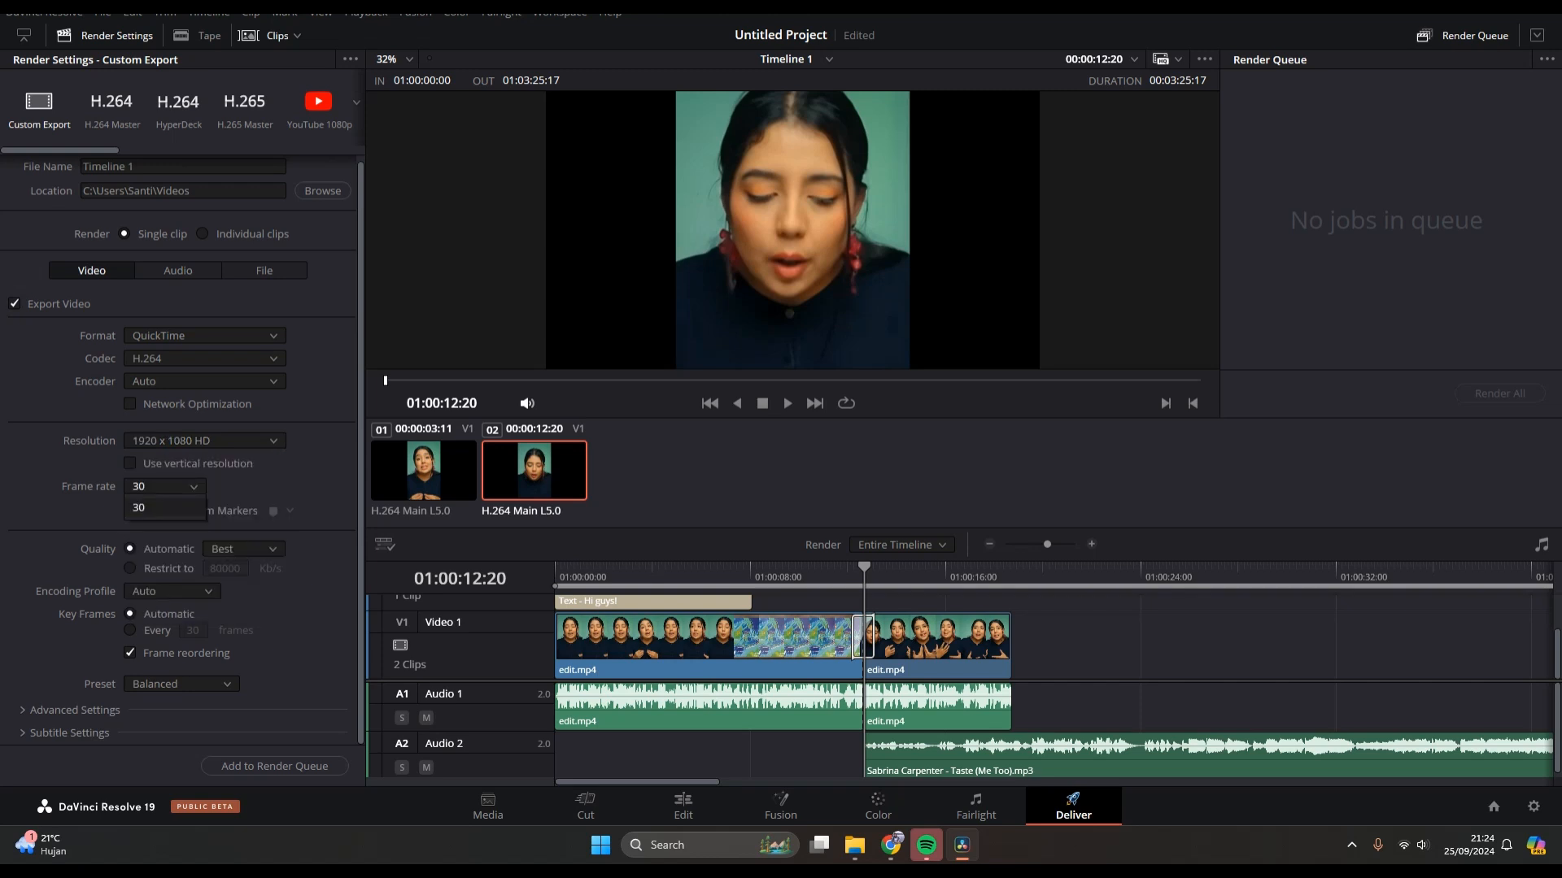
{"action": "key", "text": "Escape"}
{"action": "left_click", "coordinate": [274, 766]}
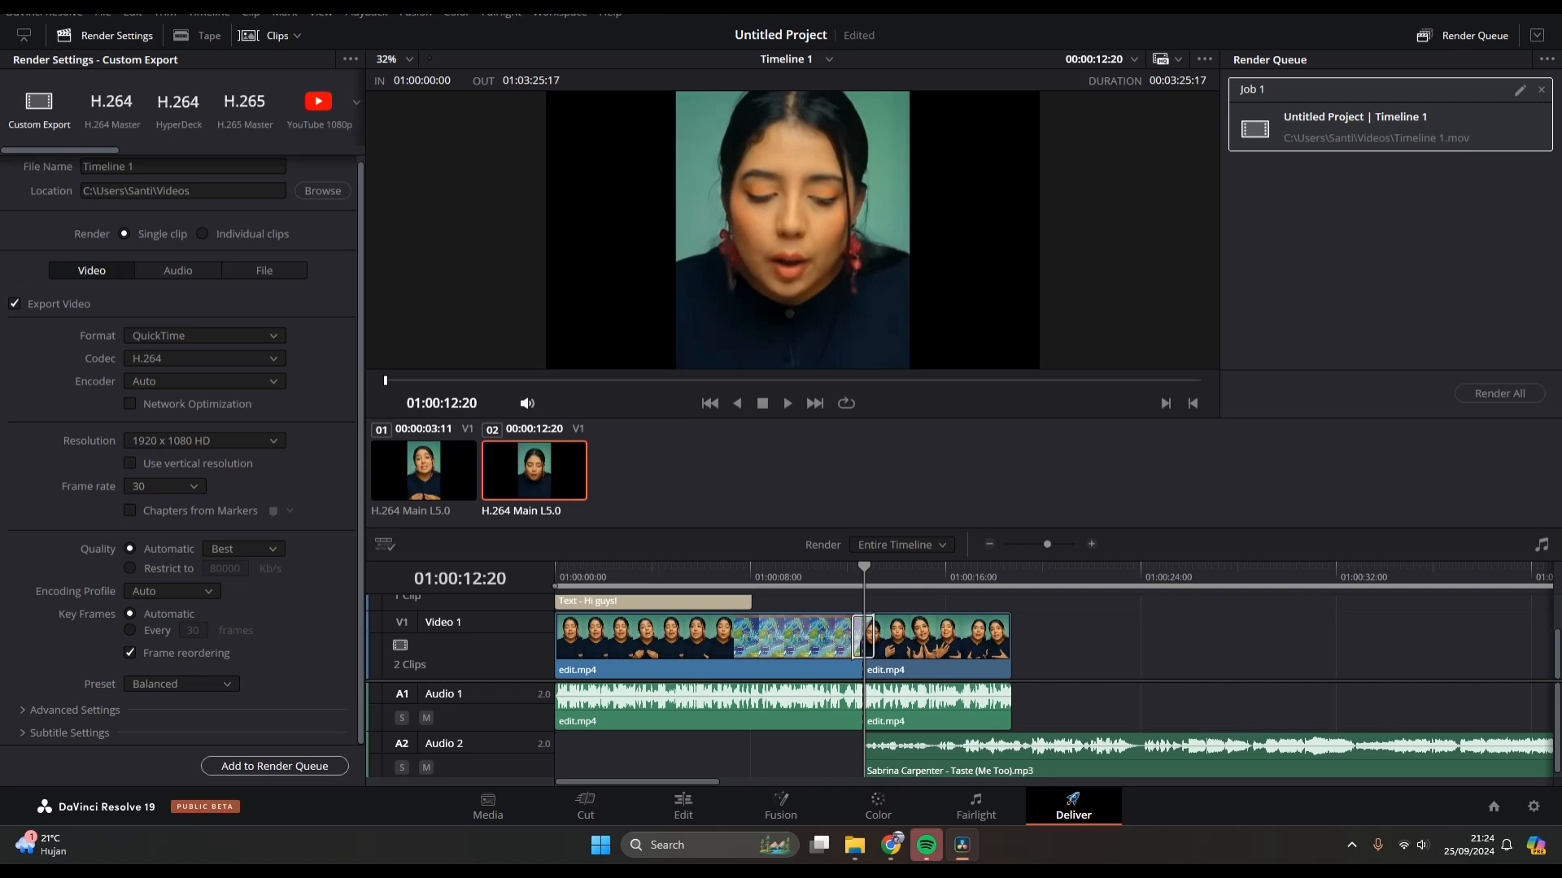